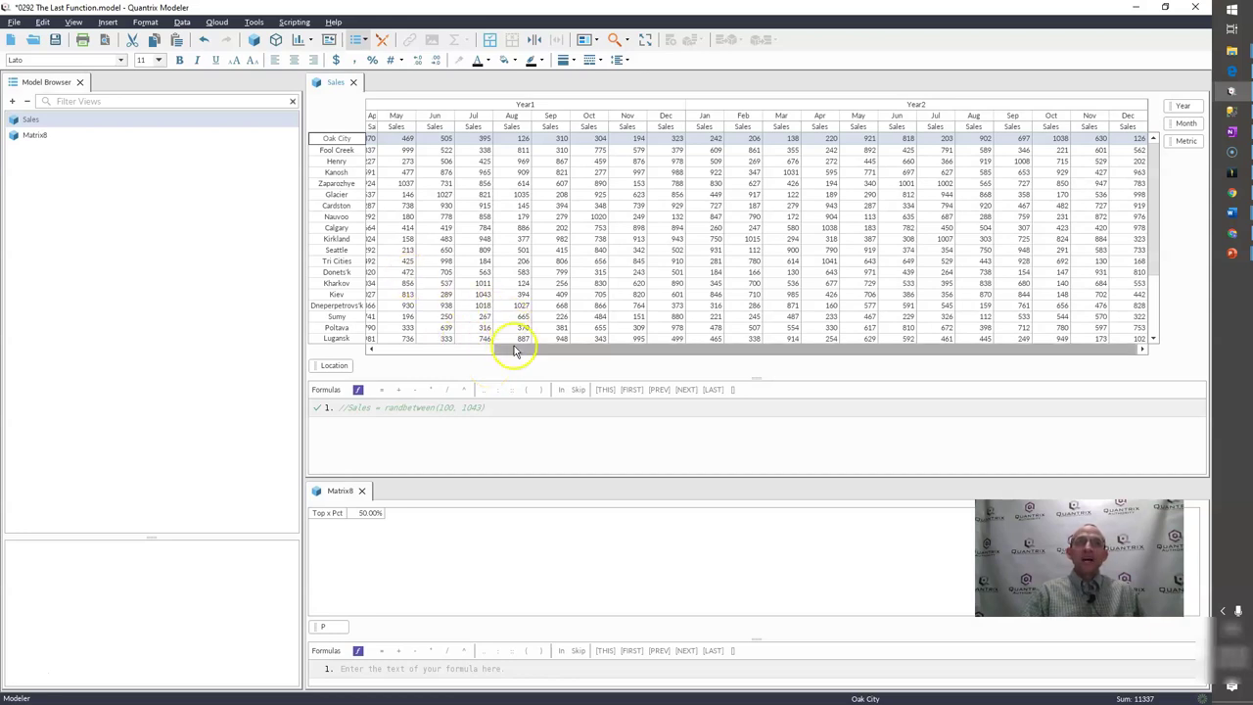
Step: Change Matrix8's Top x Pct input from 50.00% to 20.00%
drag(512, 348, 358, 350)
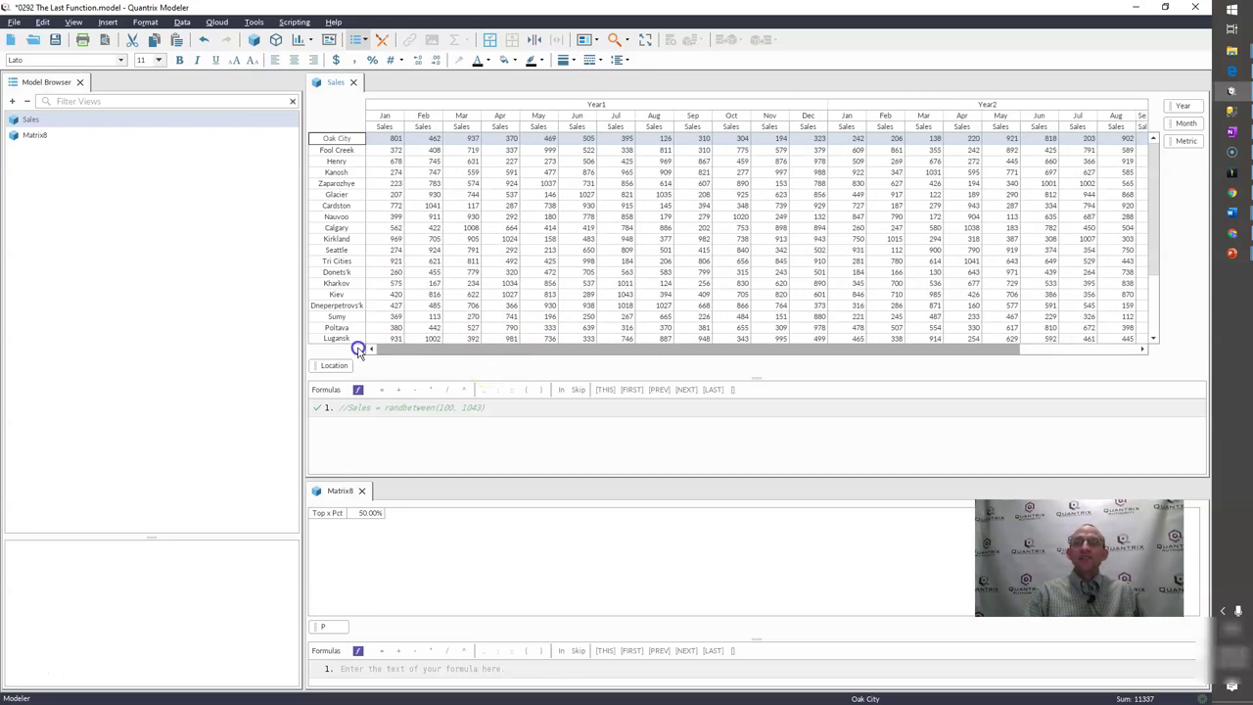
click(369, 514)
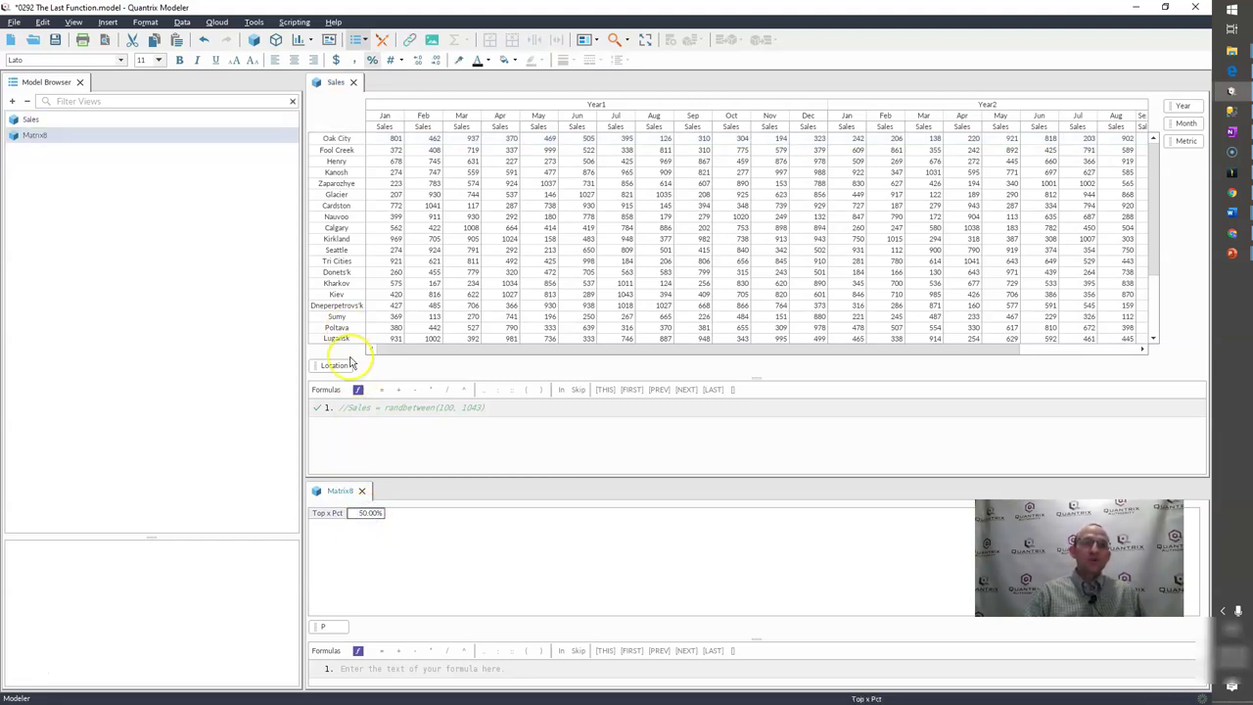
click(392, 517)
click(371, 516)
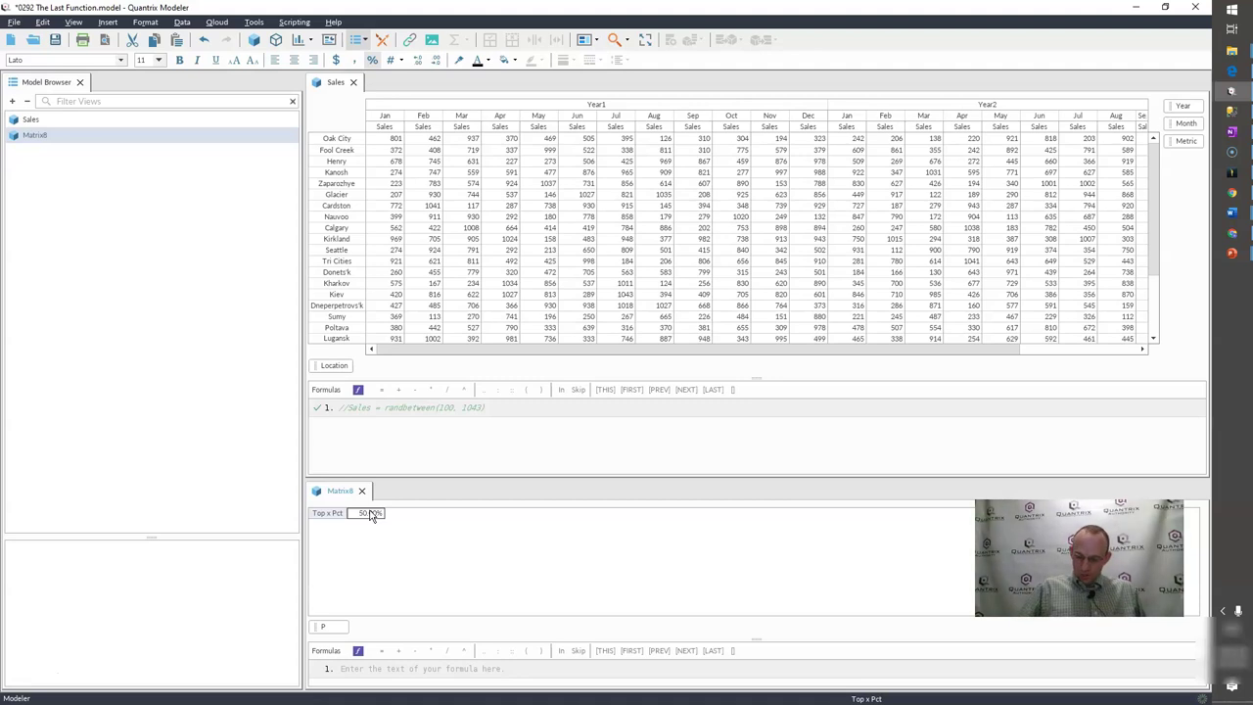
text(20)
key(Return)
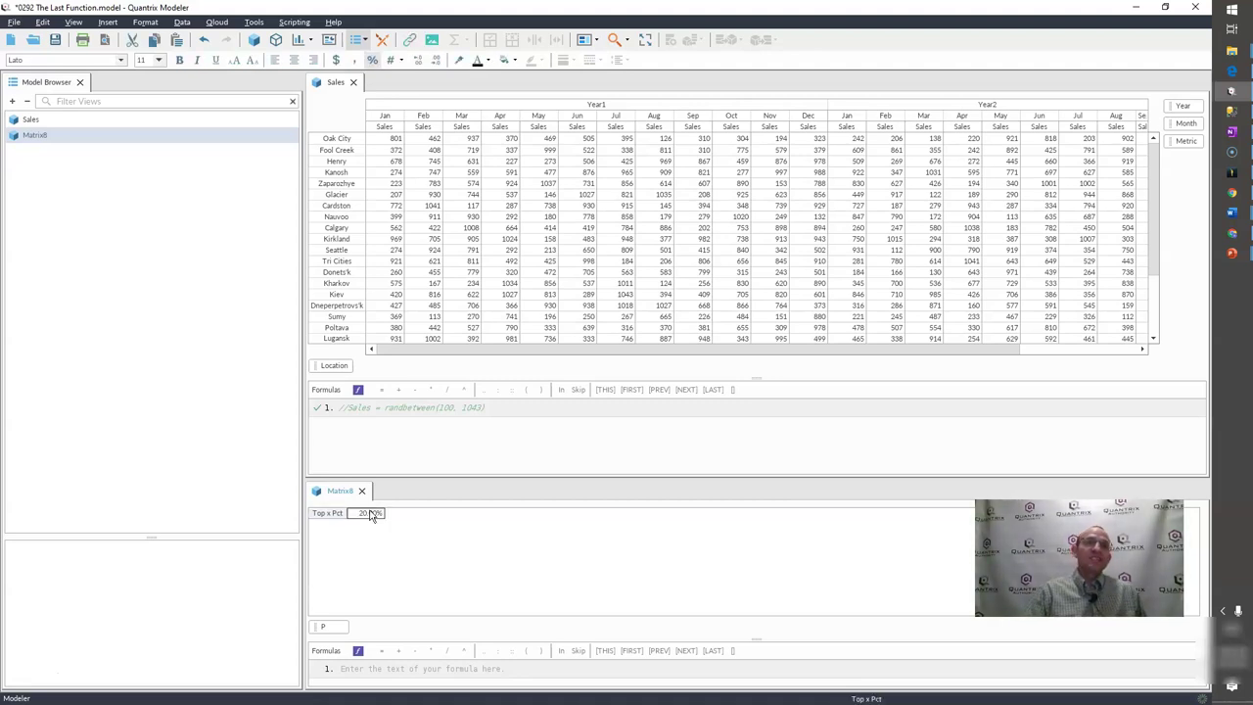
click(364, 522)
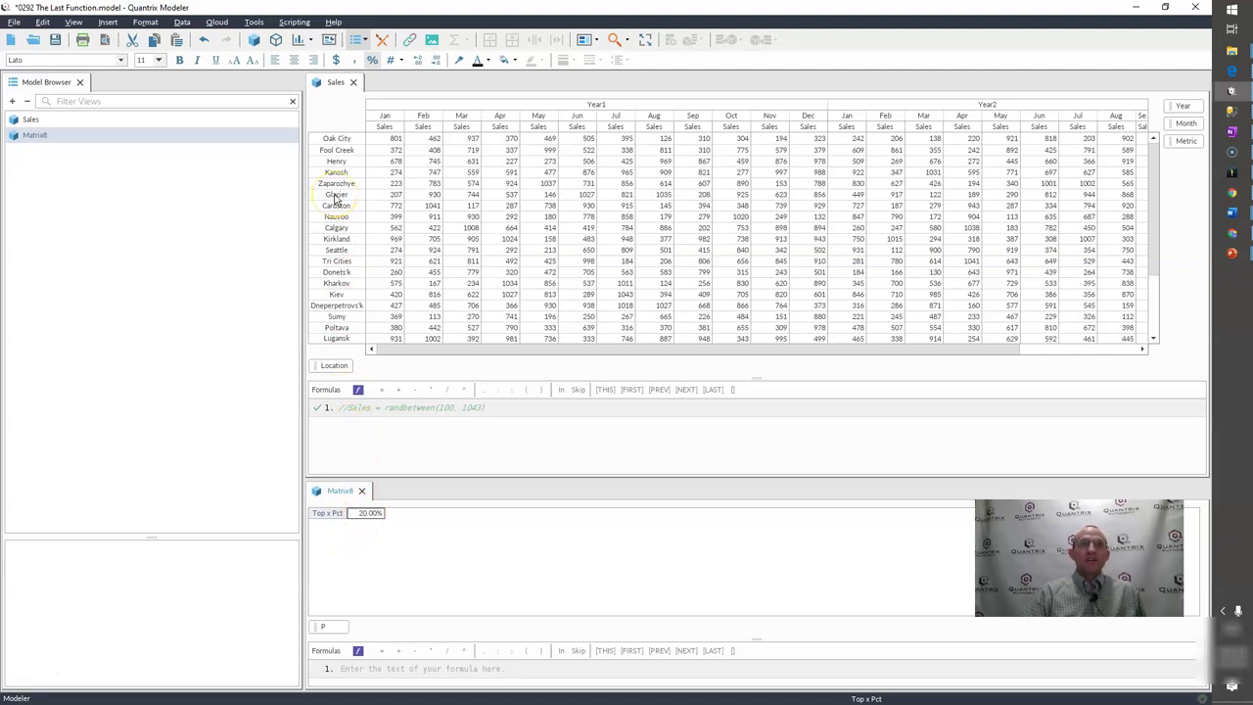
Step: Add a new matrix docked beside Sales, with Location rows replacing the placeholder R
click(254, 43)
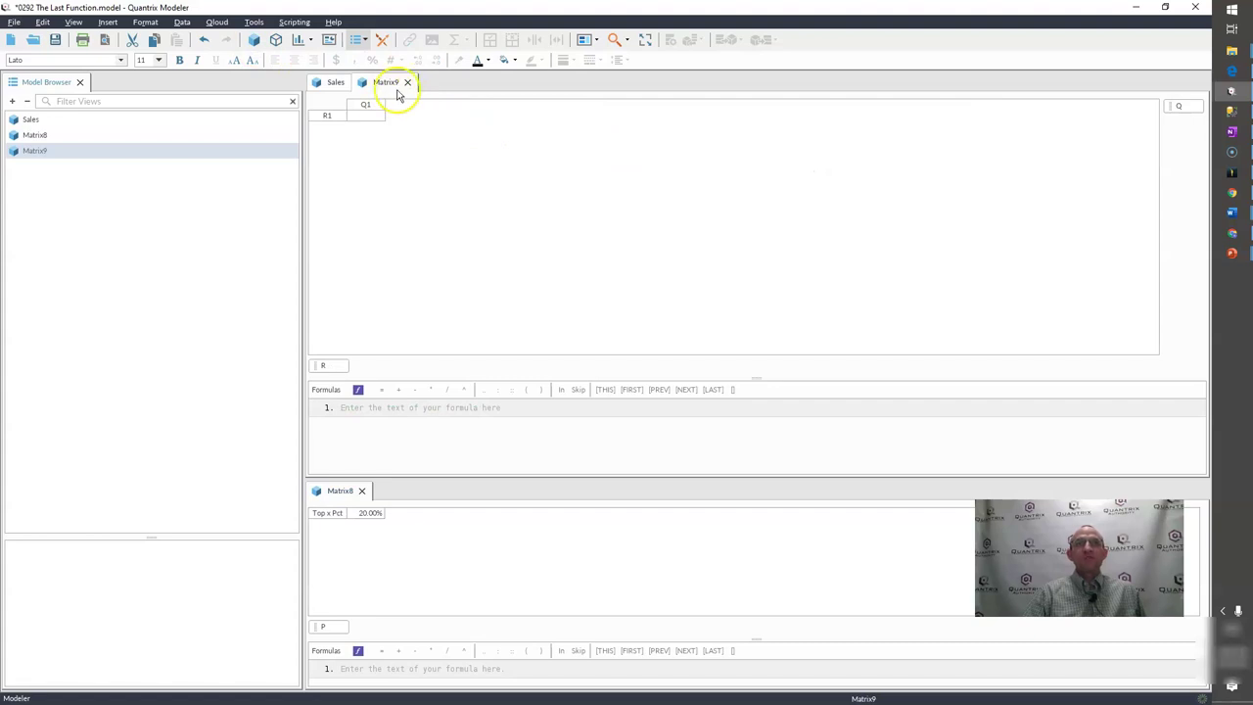
drag(382, 89, 804, 270)
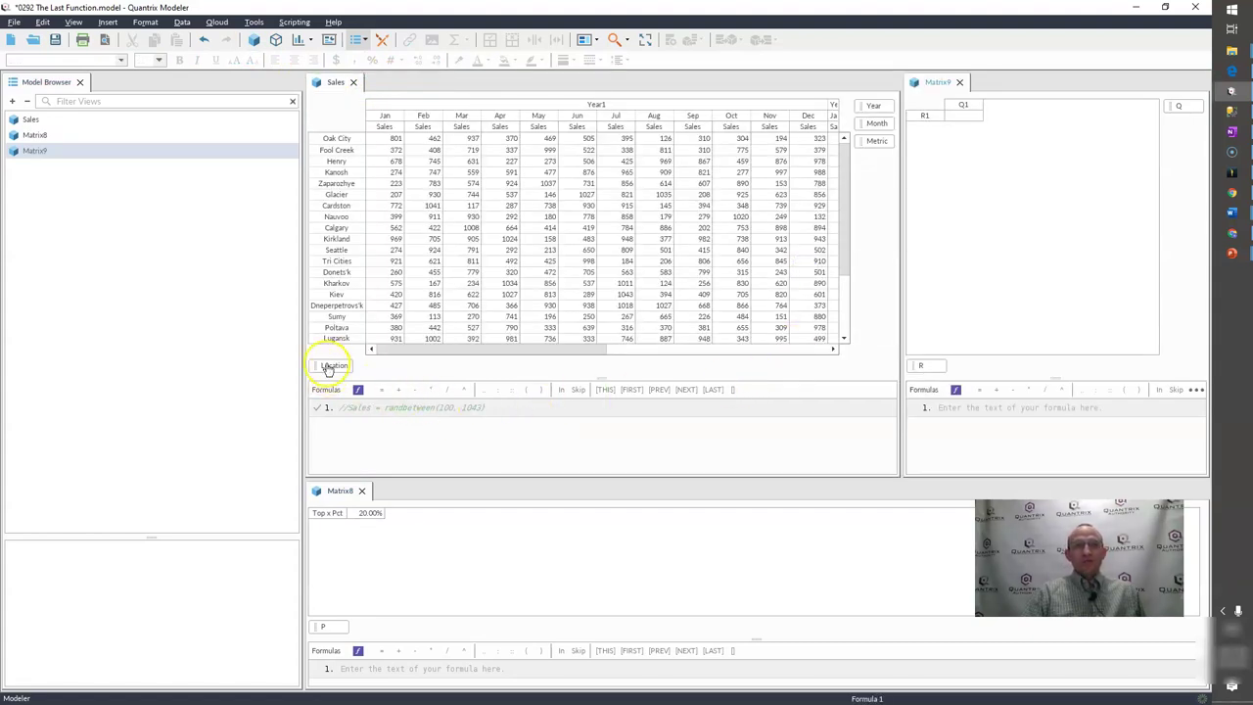
drag(330, 365, 964, 366)
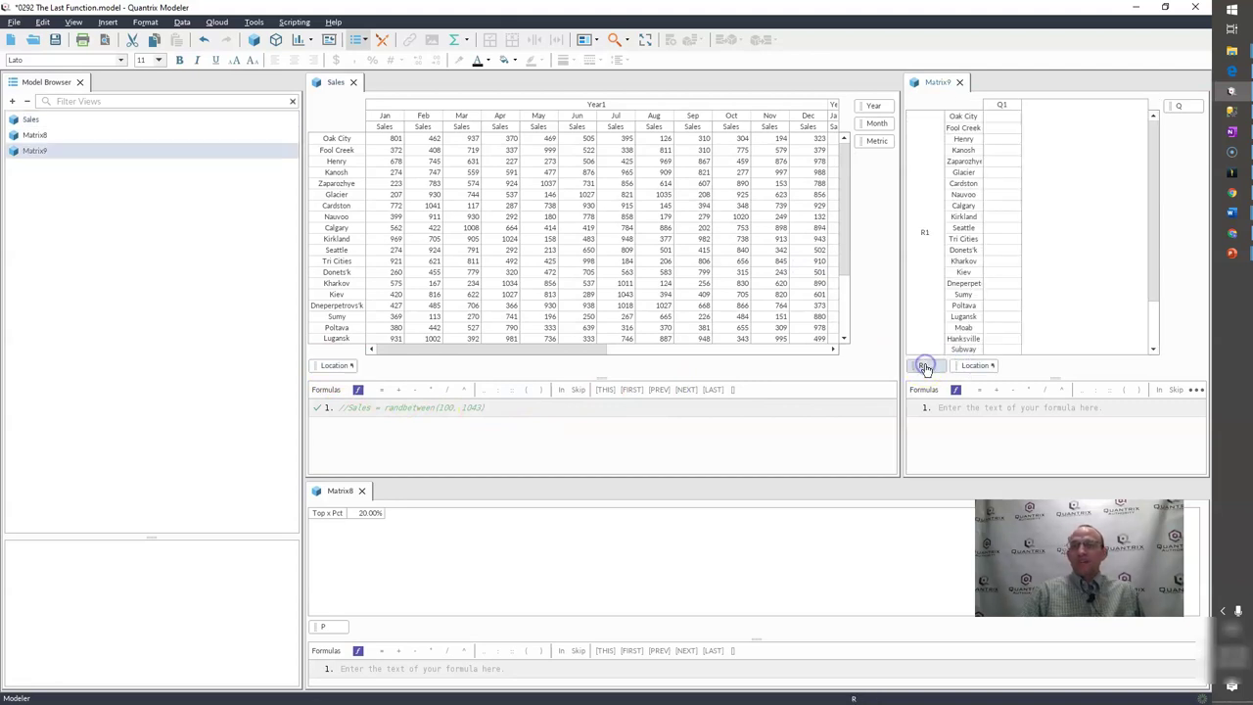
key(Delete)
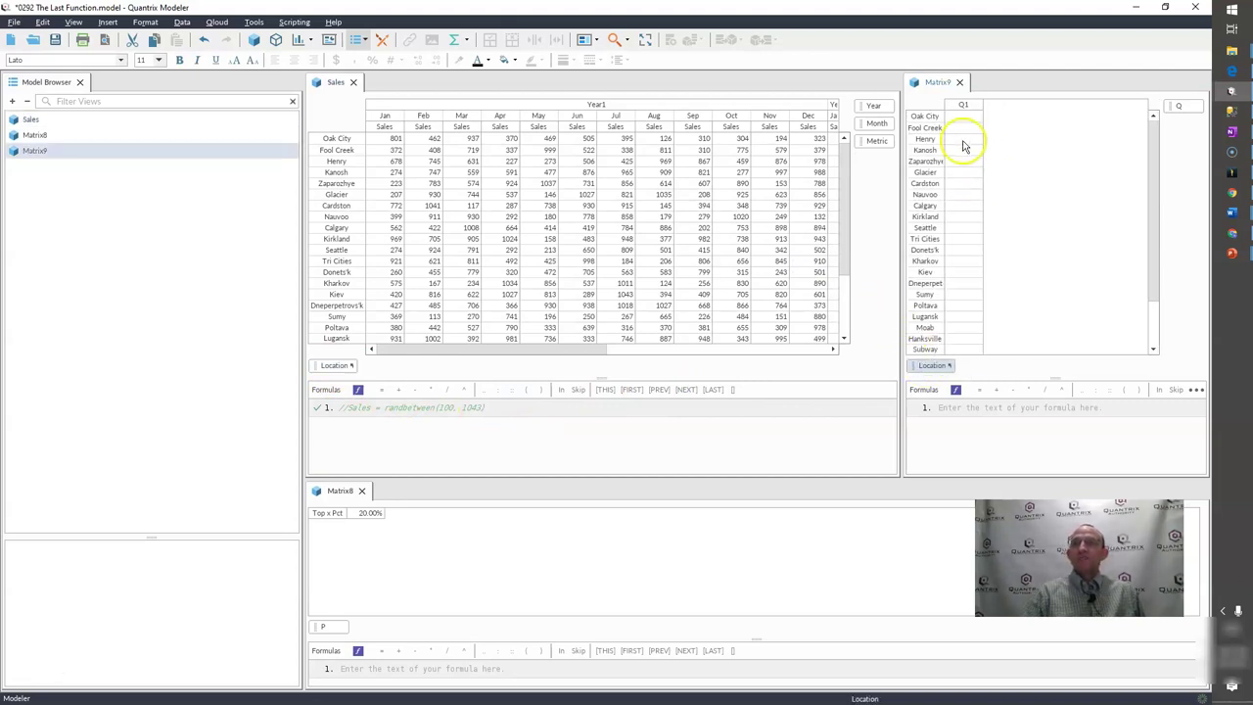
Step: Rename column Q1 to Total Sales and give it the formula =sum(Sales::)
click(964, 107)
click(963, 105)
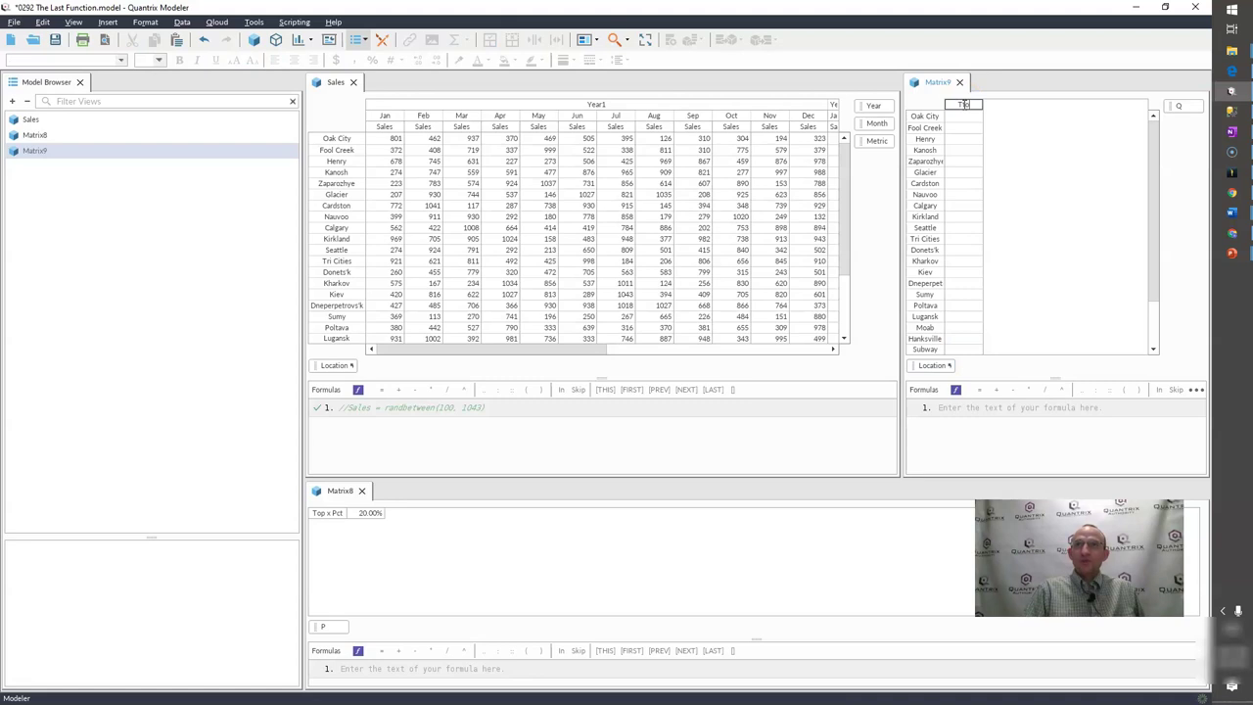
text(Total Sales)
key(Return)
text(=)
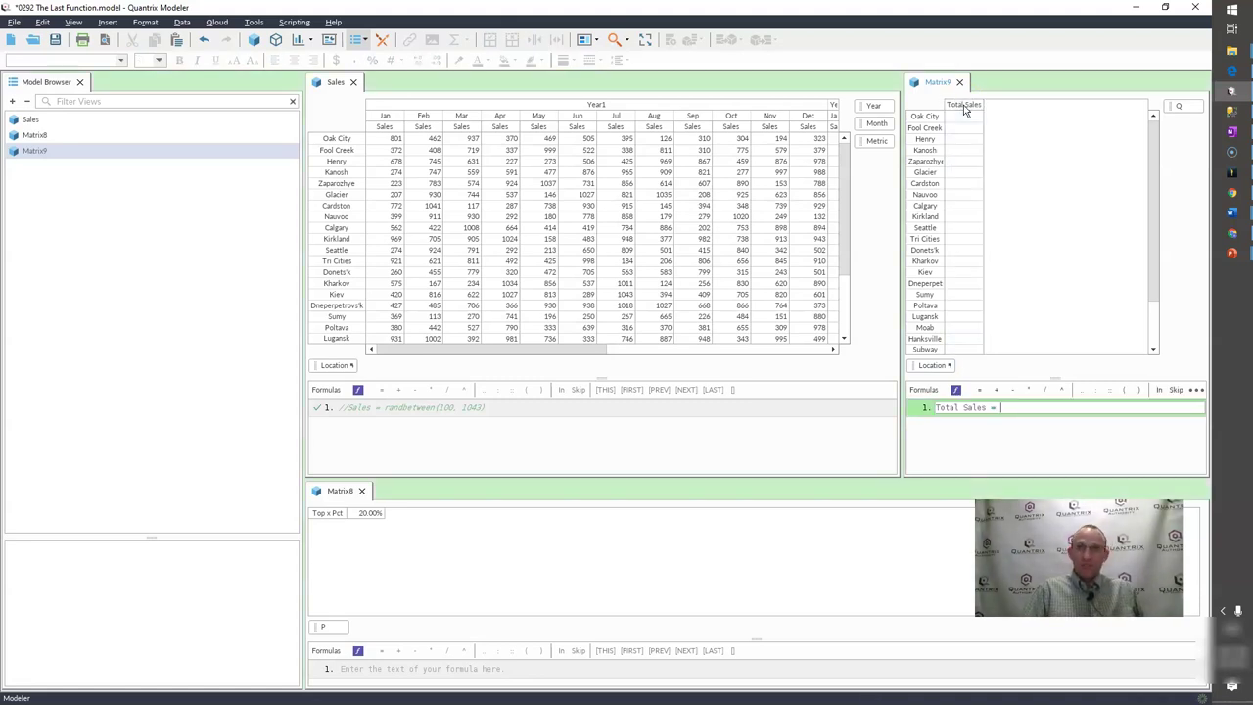
text(sum()
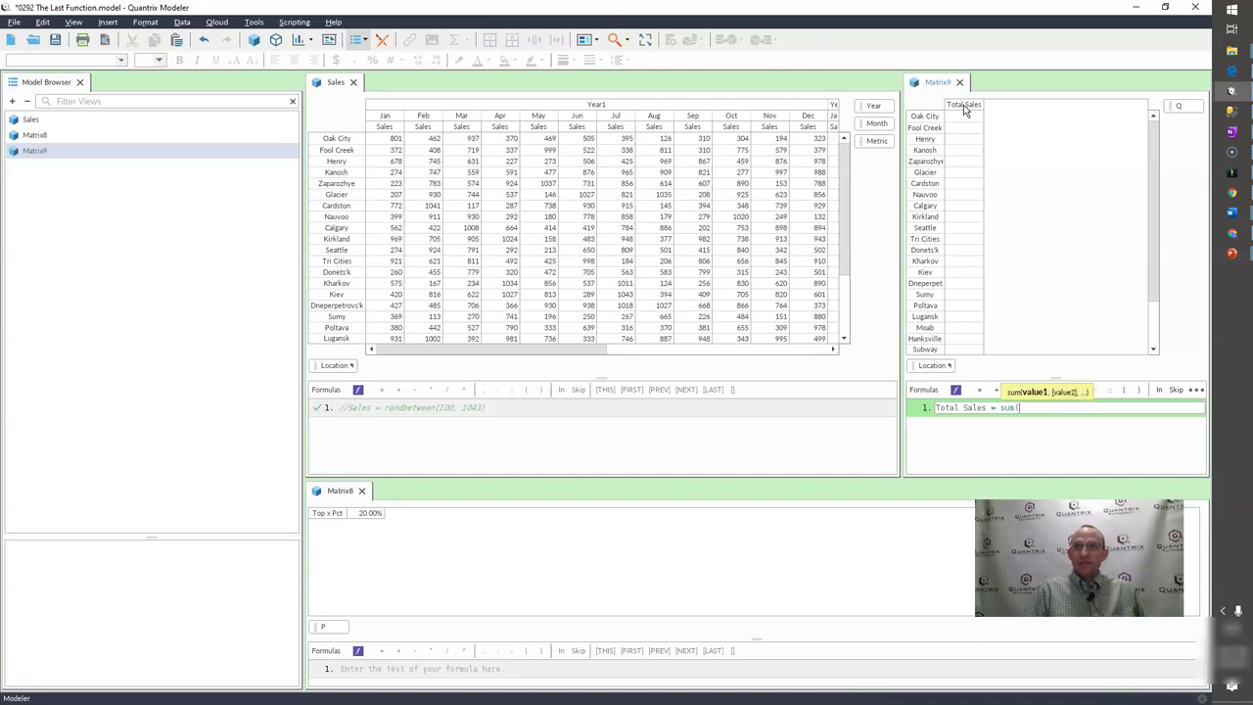
text(sale)
key(Return)
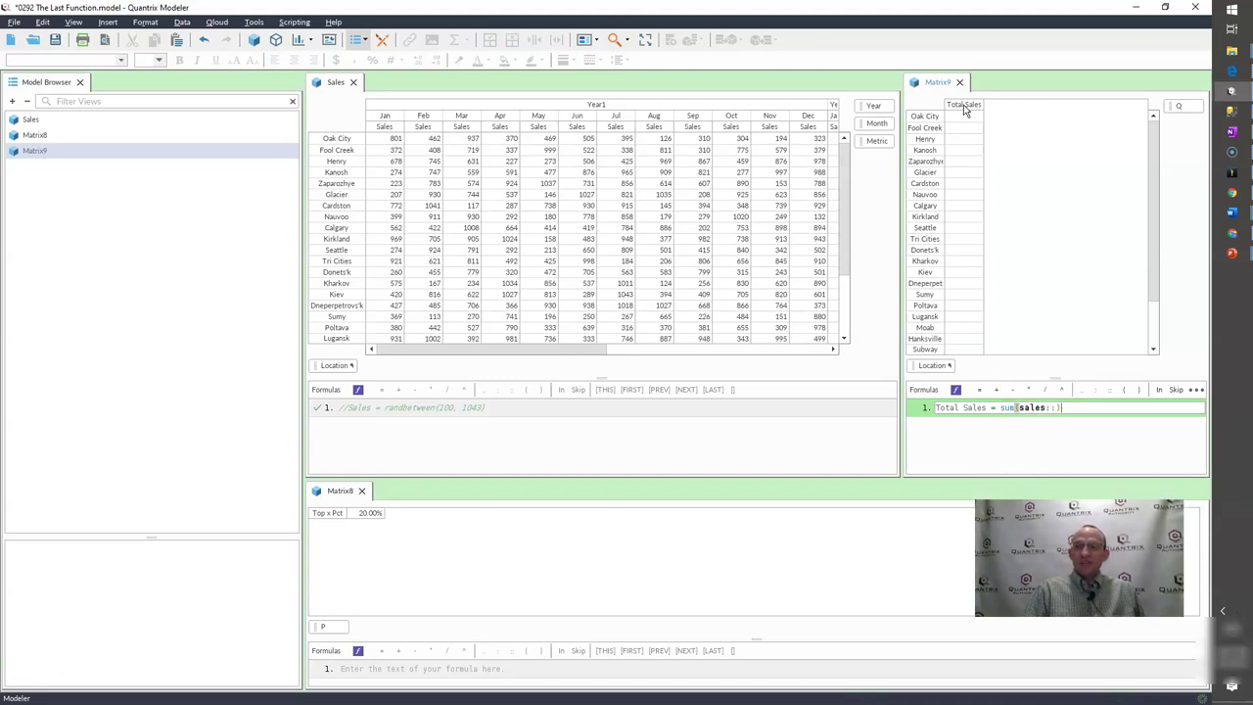
key(Return)
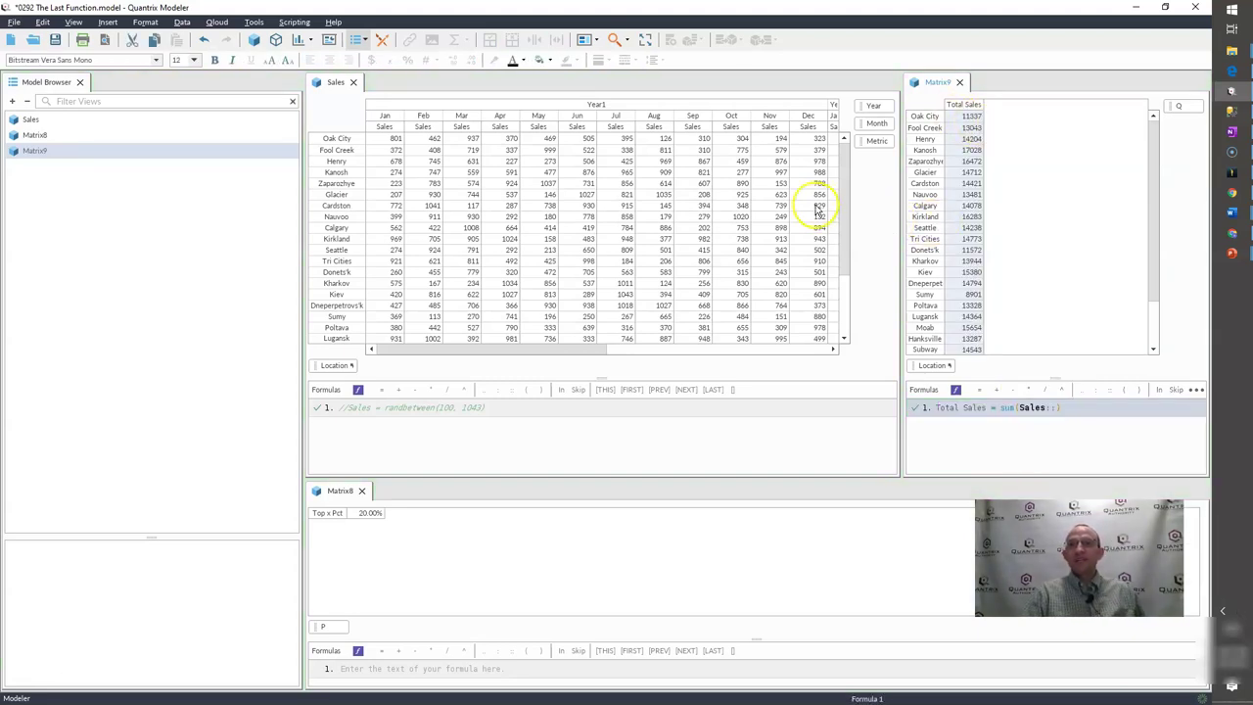
Step: Verify Kiev's Total Sales of 15380 against its monthly Sales figures
click(946, 369)
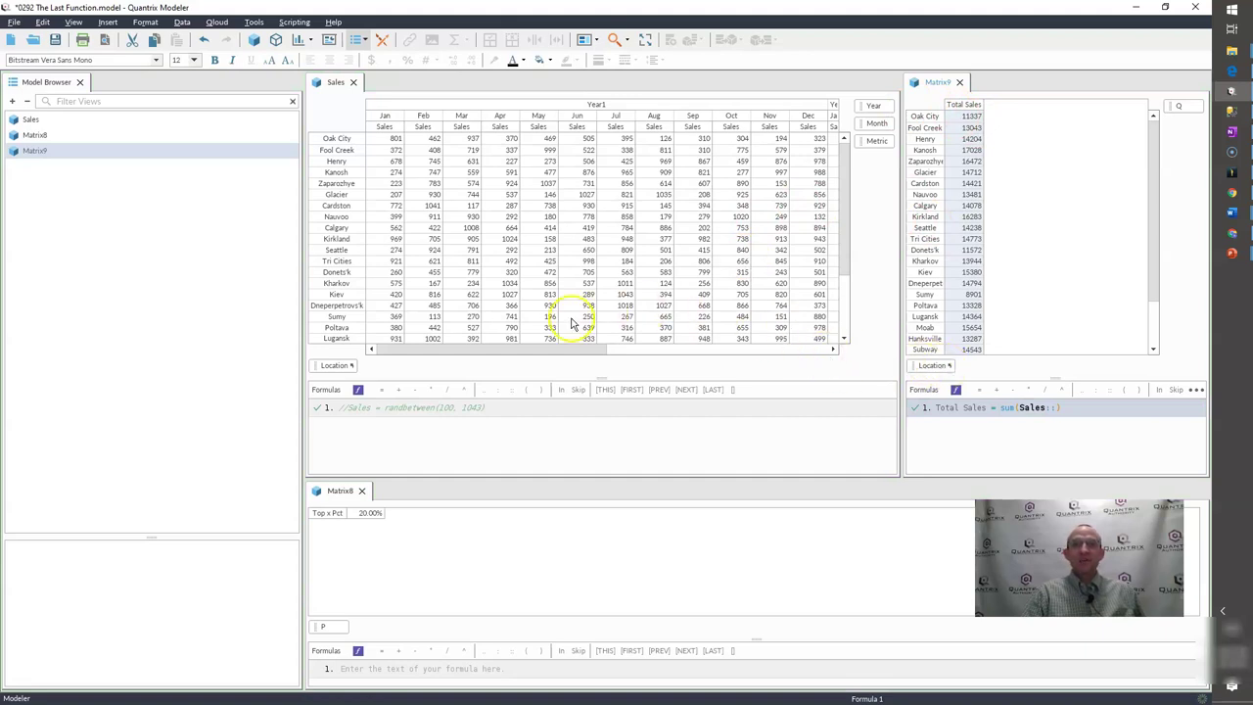
click(341, 293)
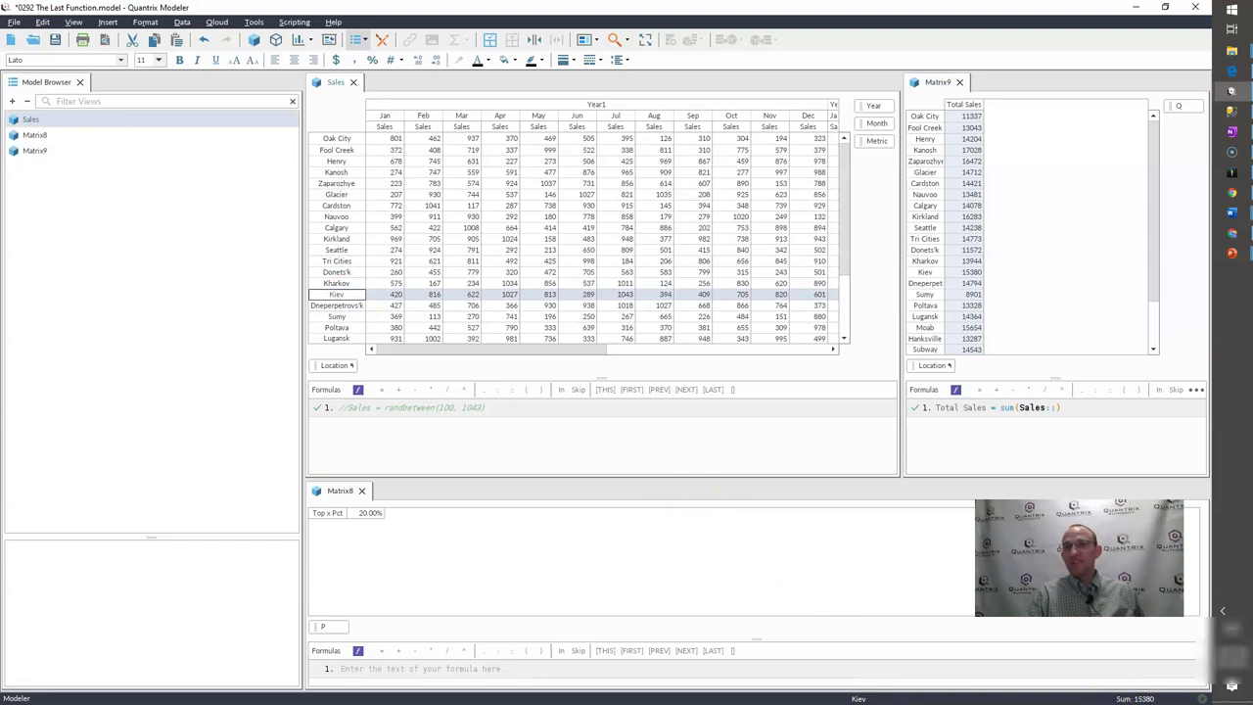
click(943, 275)
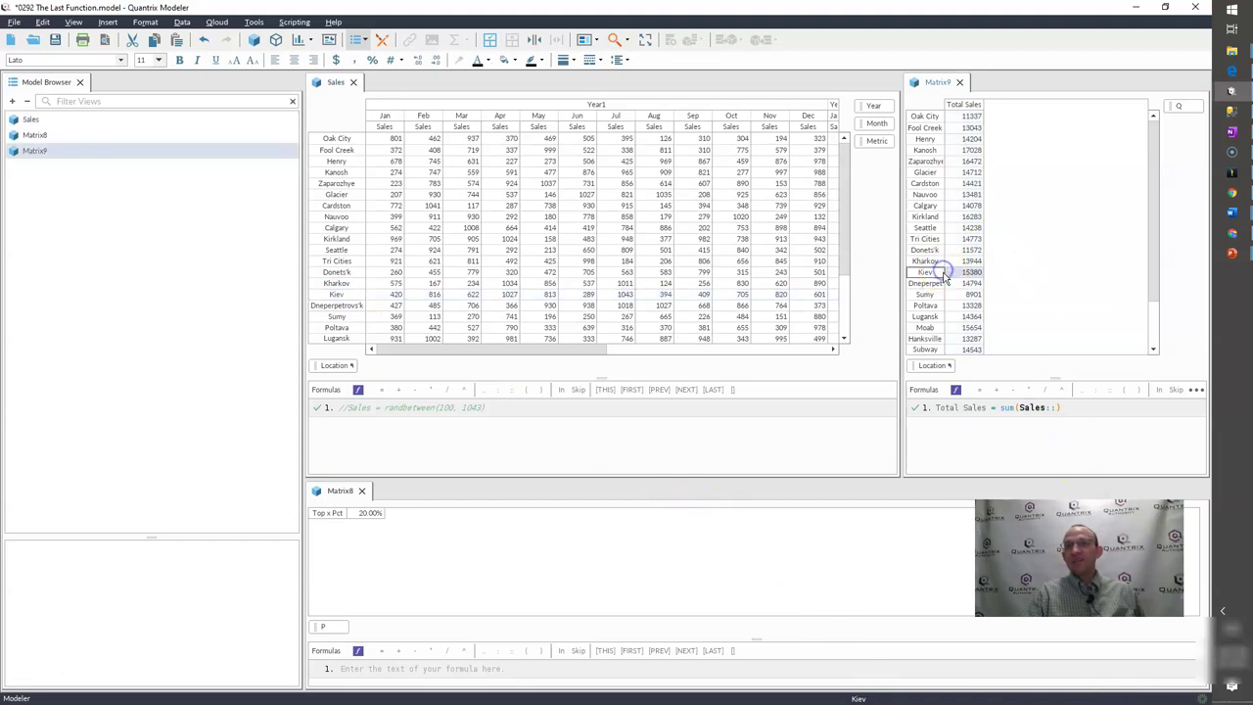
click(963, 273)
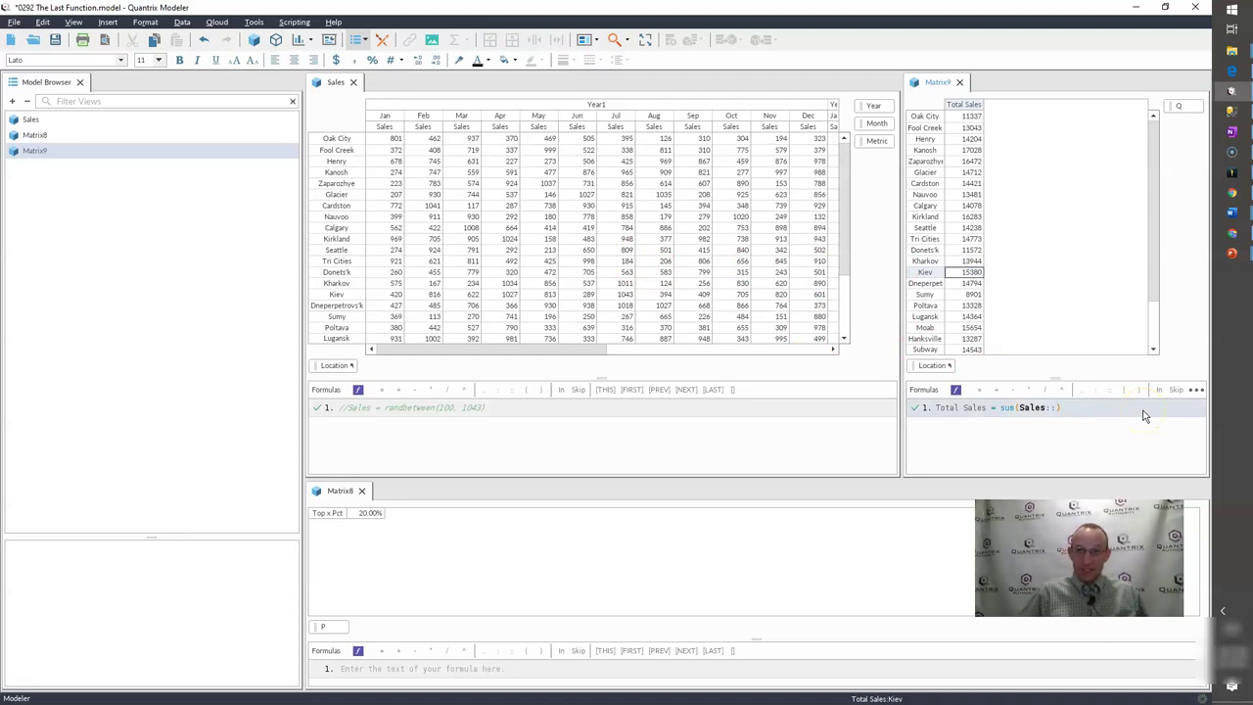
Step: Sort locations by Total Sales, highest first, and name column Q2 Running Total
click(1000, 329)
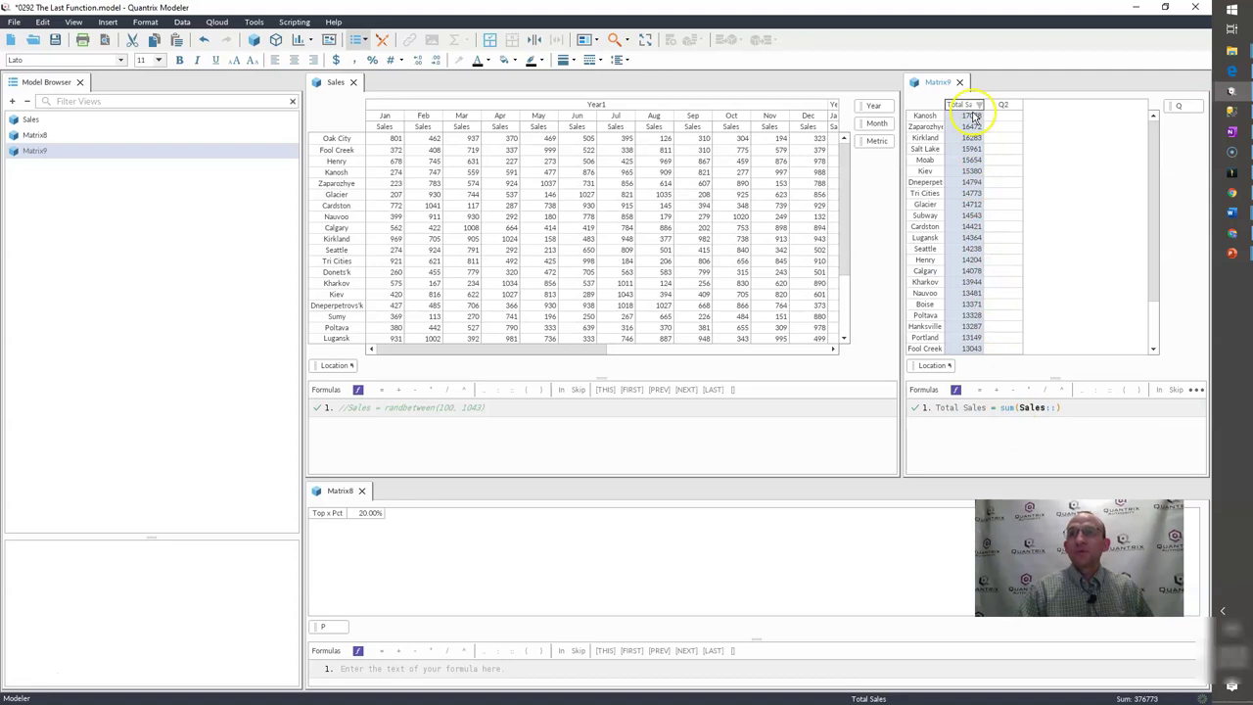
click(1003, 104)
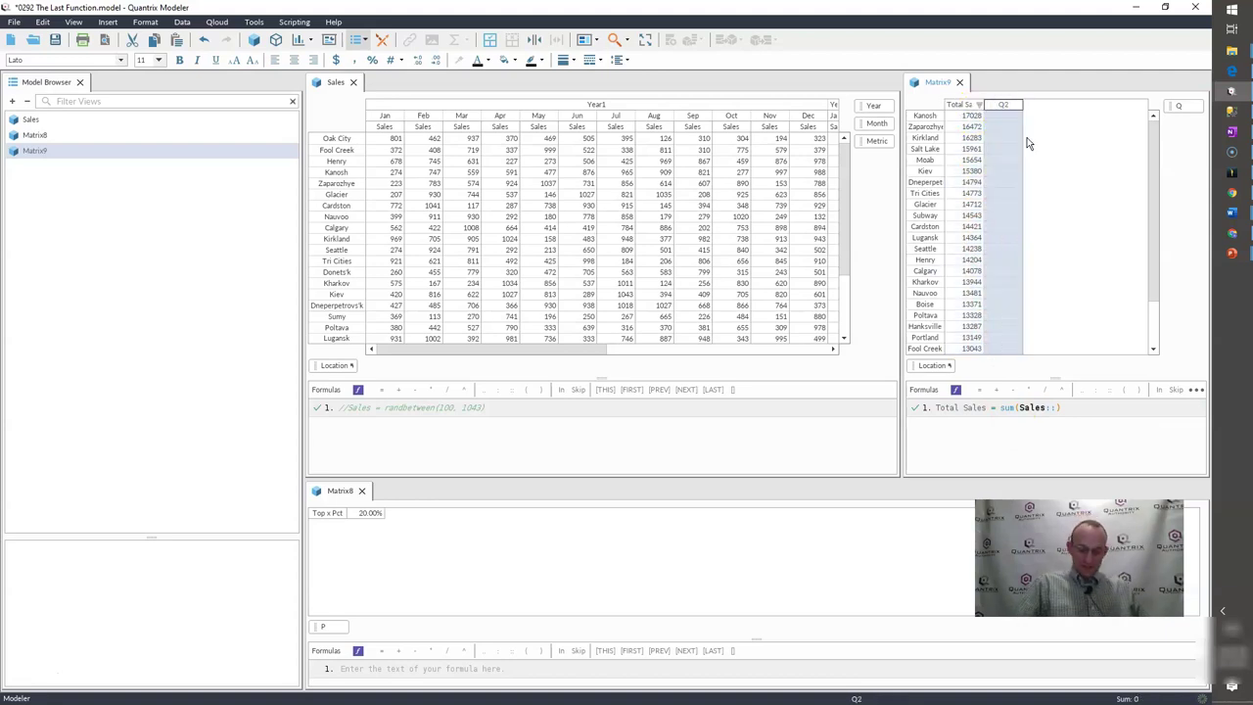
text(R)
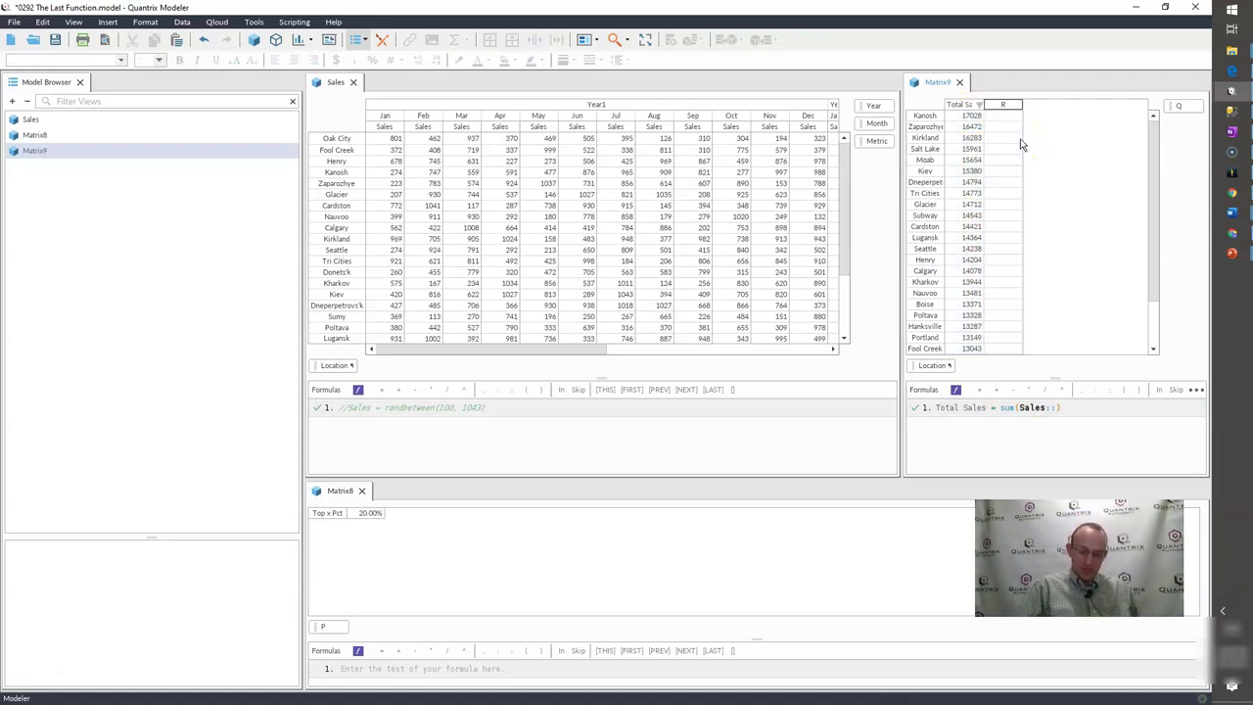
text(unning Tot)
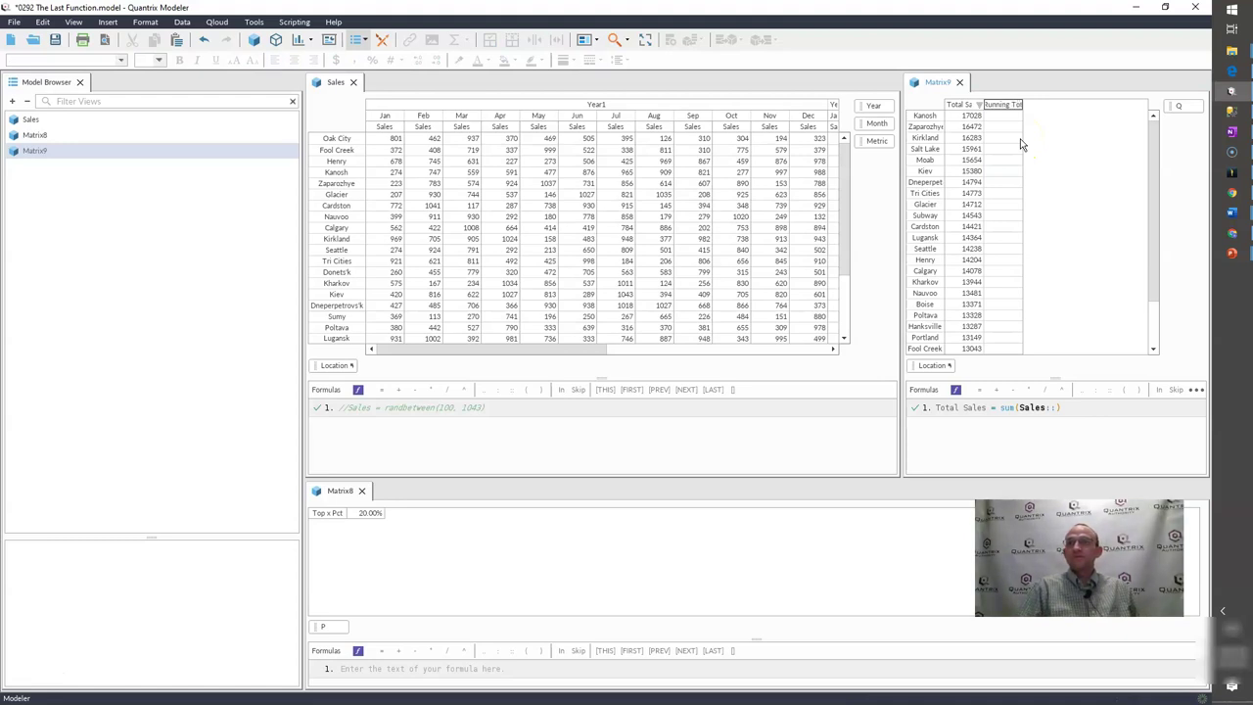
text(al)
key(Return)
Step: Enter Running Total as sum(Total Sales:Location[FIRST] .. Total Sales:Location[LAST])
text(= )
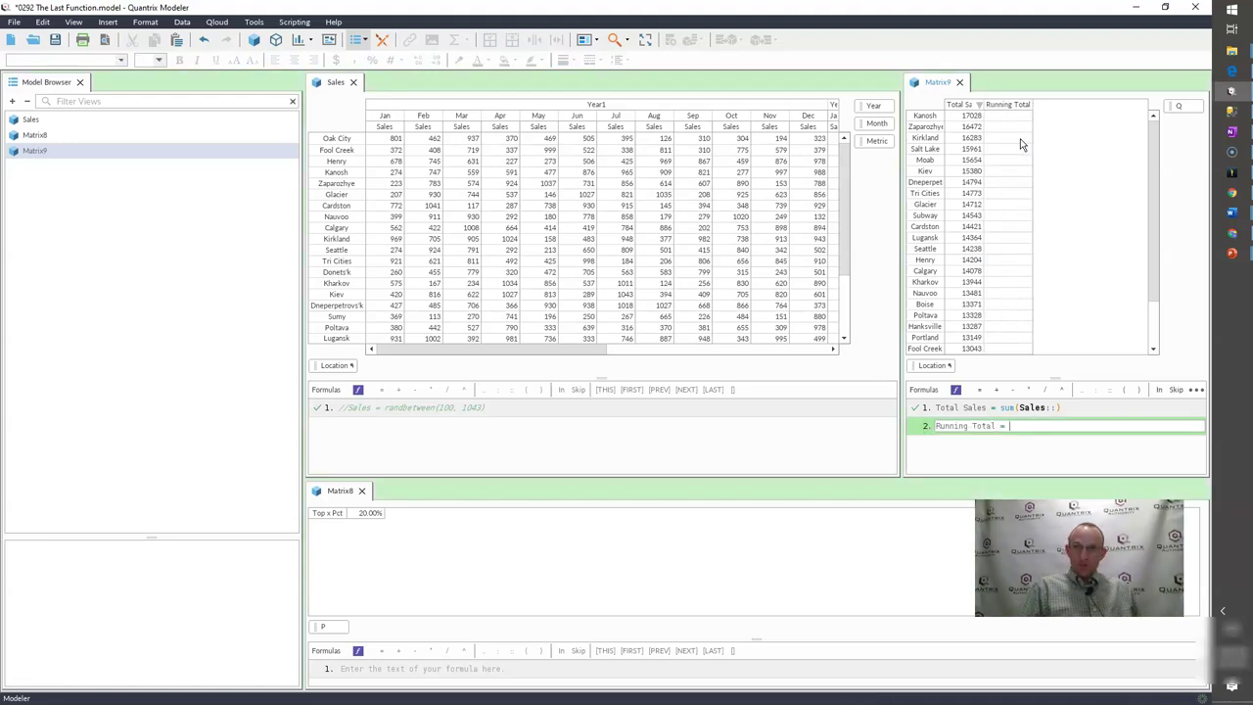
text(sum)
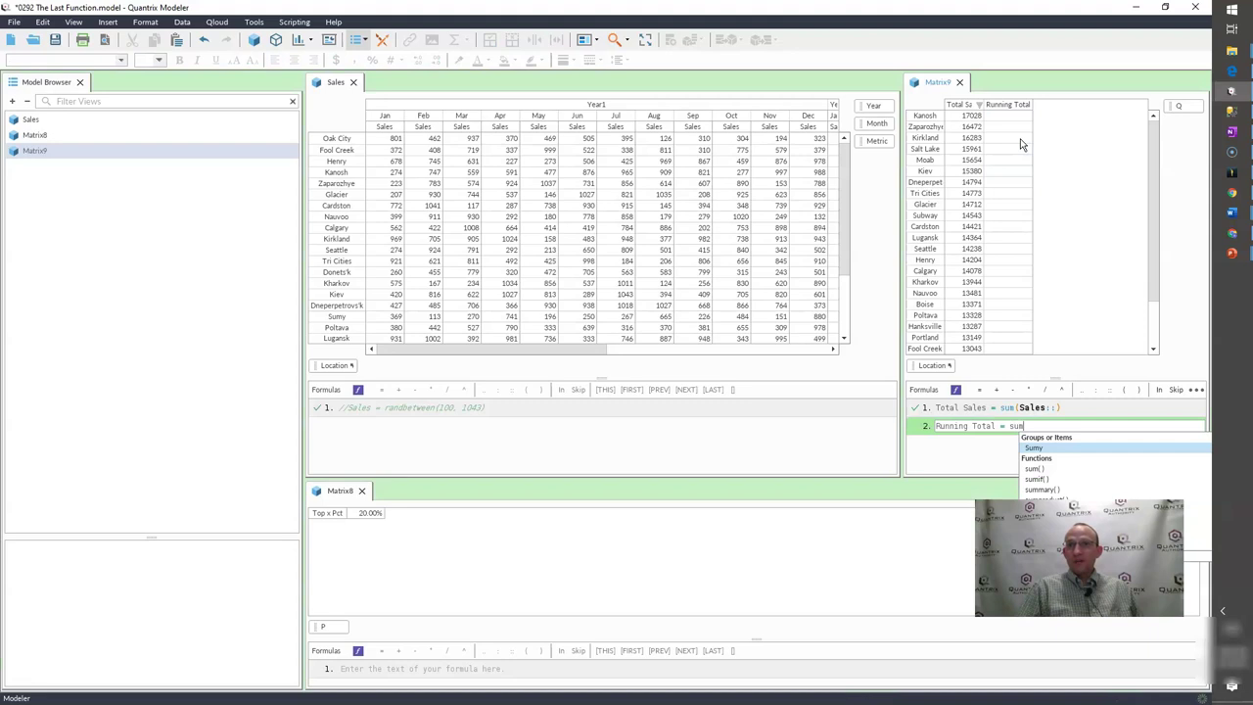
text(:)
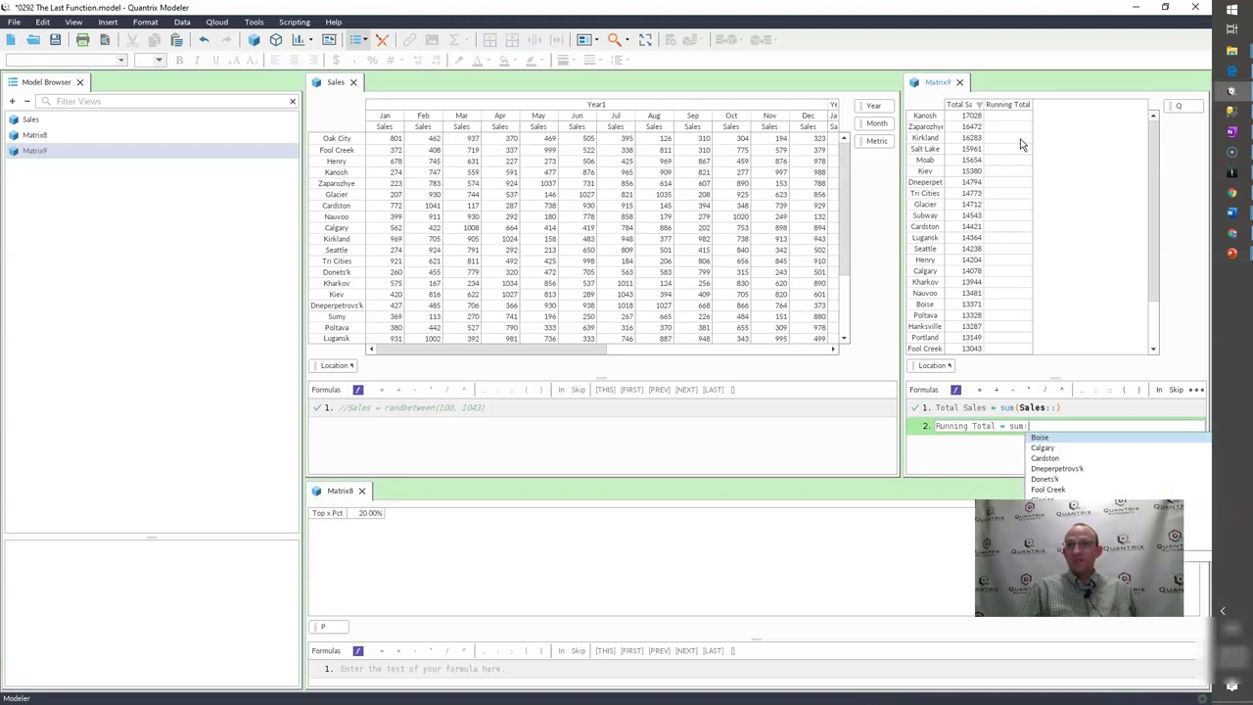
key(BackSpace)
text((Total Sales)
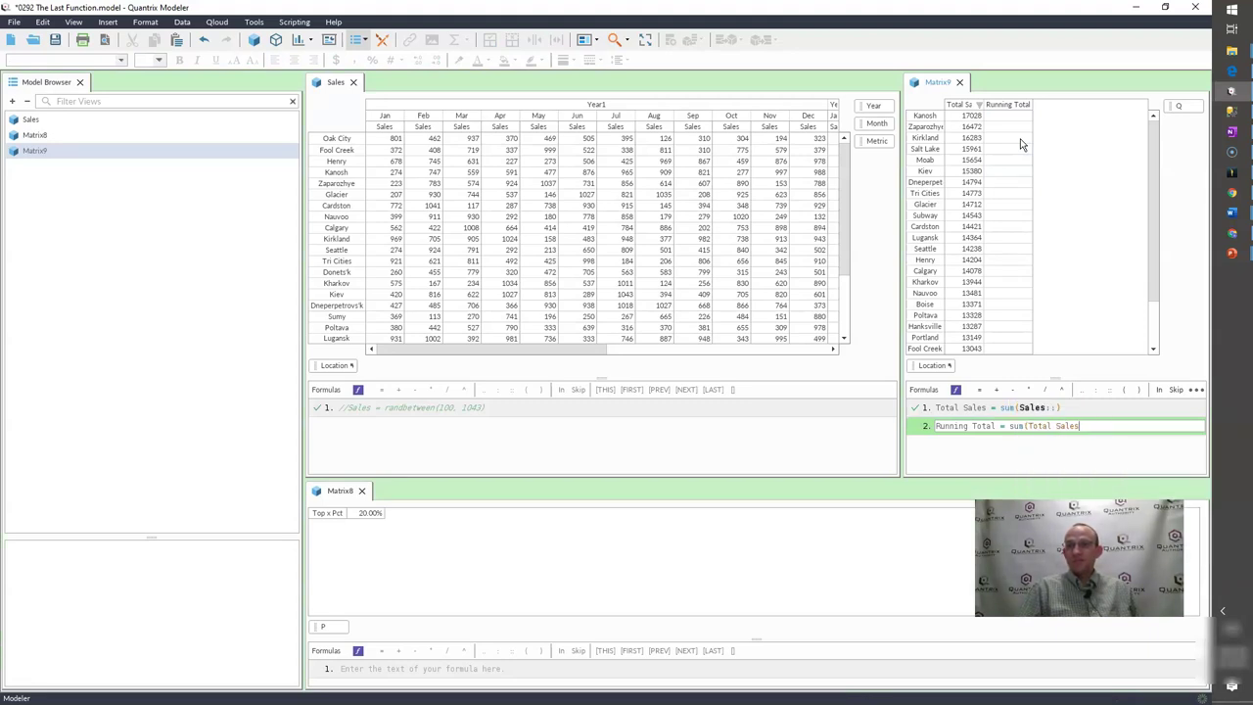
text(:)
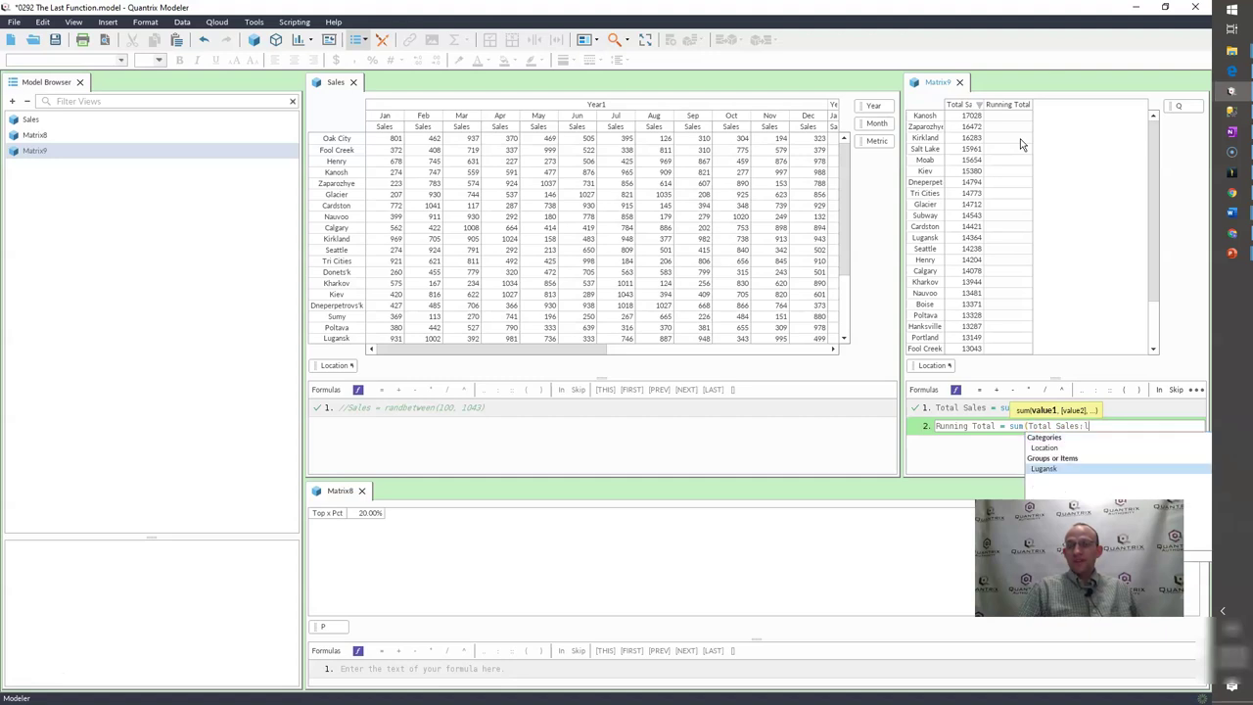
text(Location)
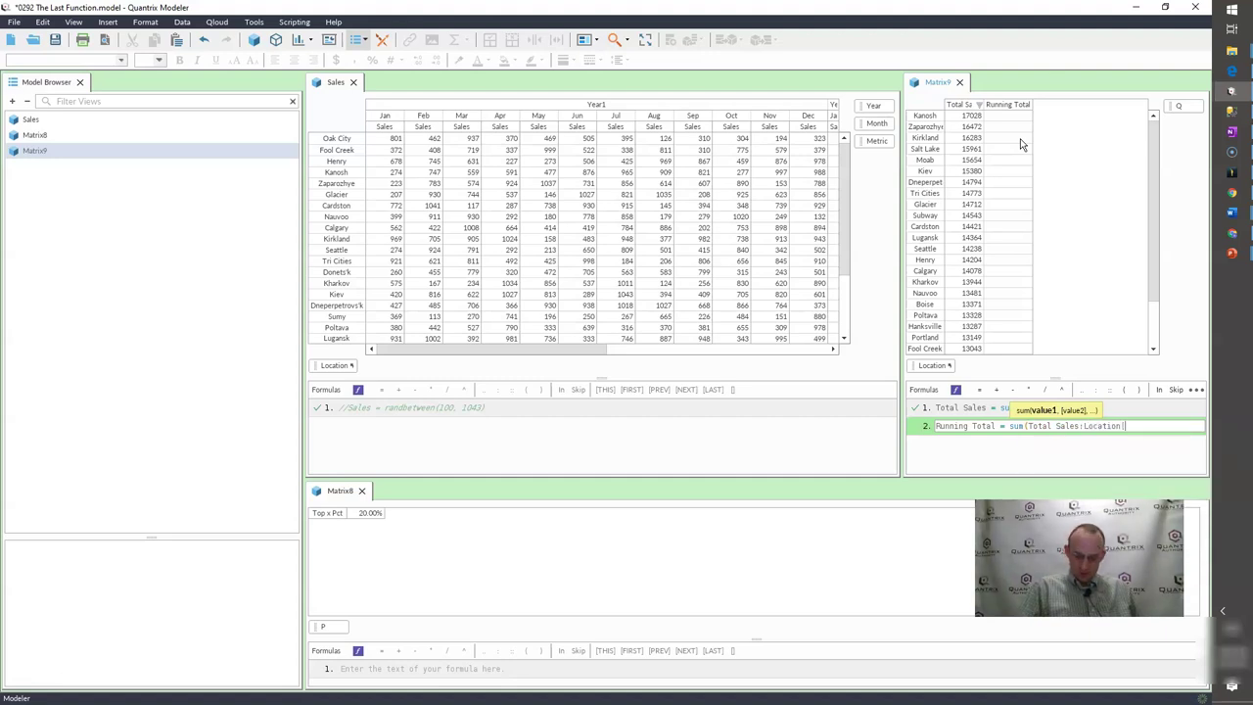
text([f)
key(Return)
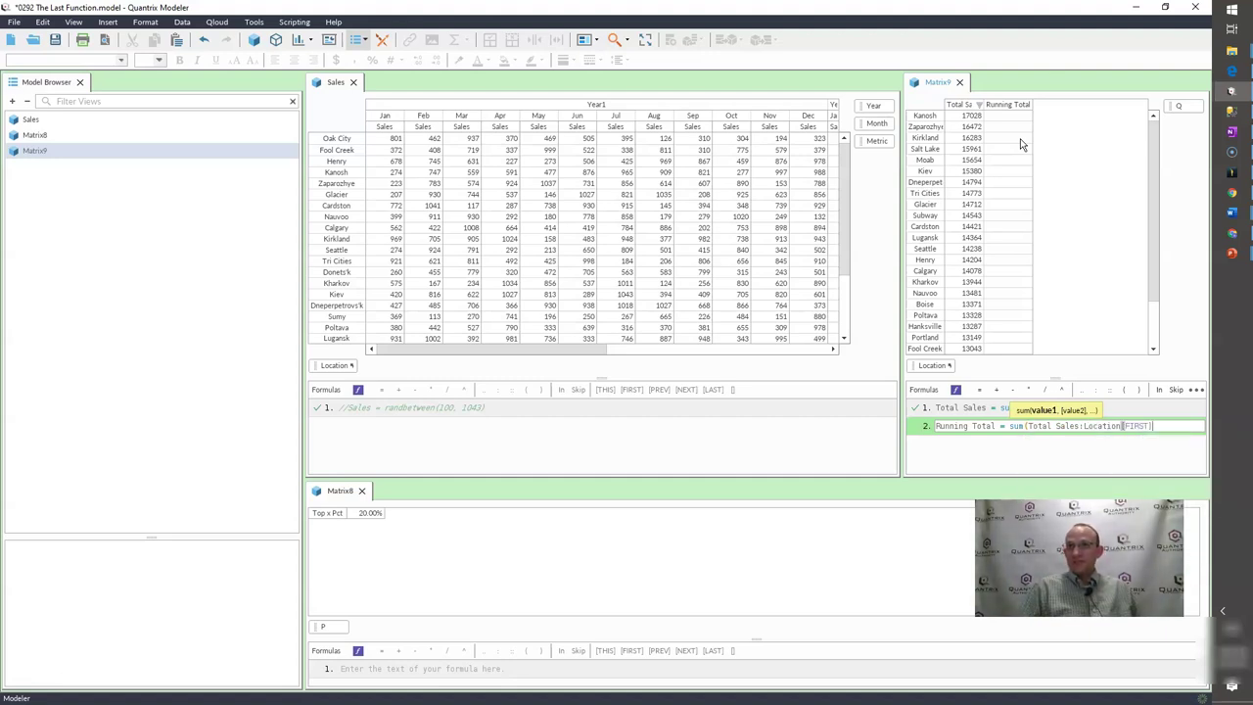
text(..to)
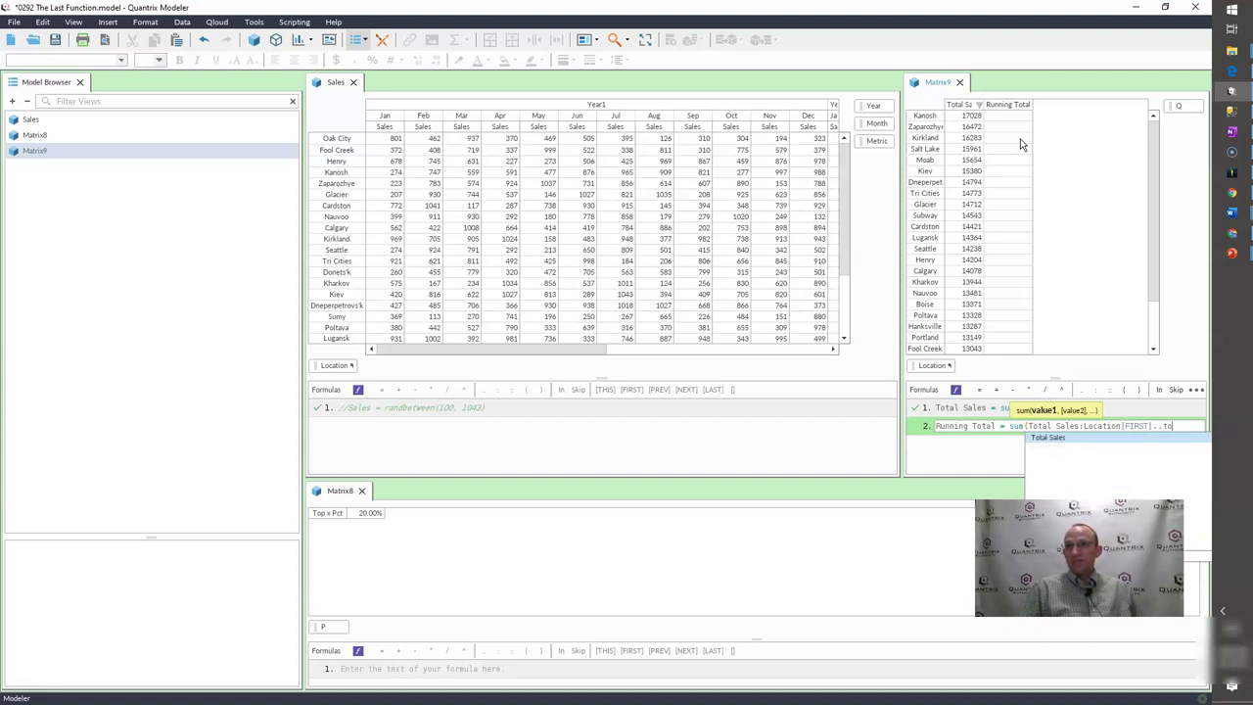
key(Return)
text(:Location)
key(Return)
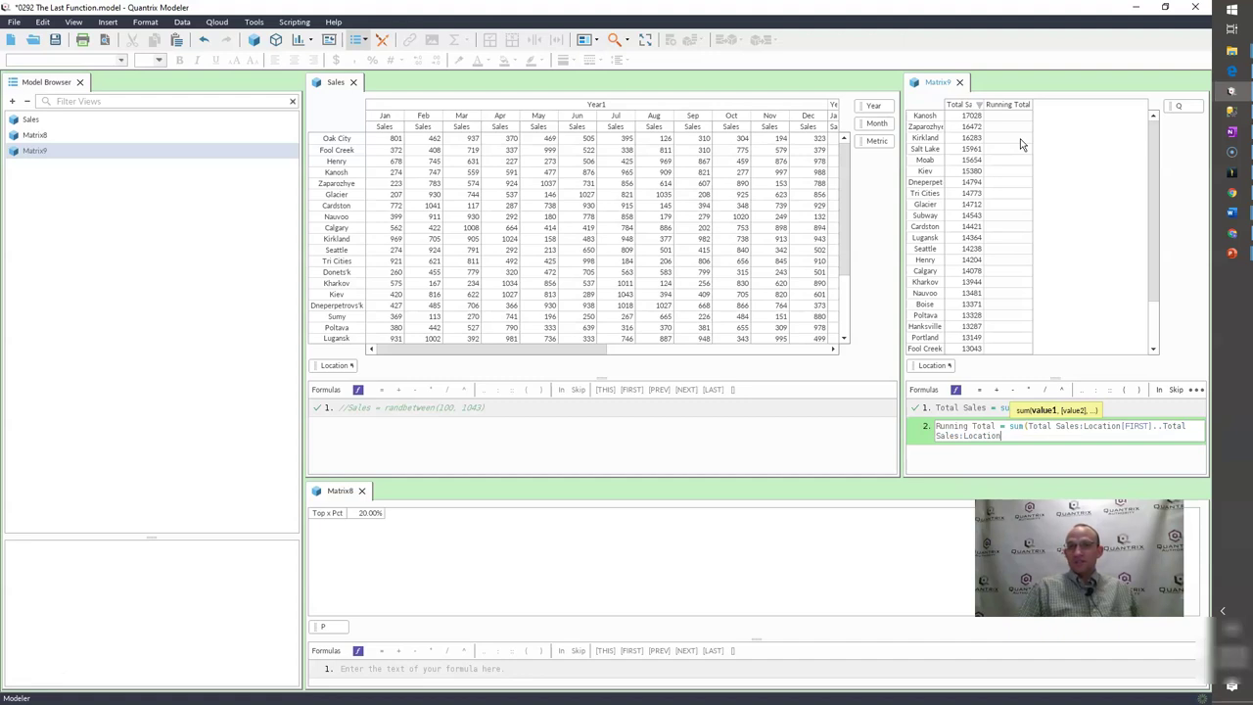
text([LAST])
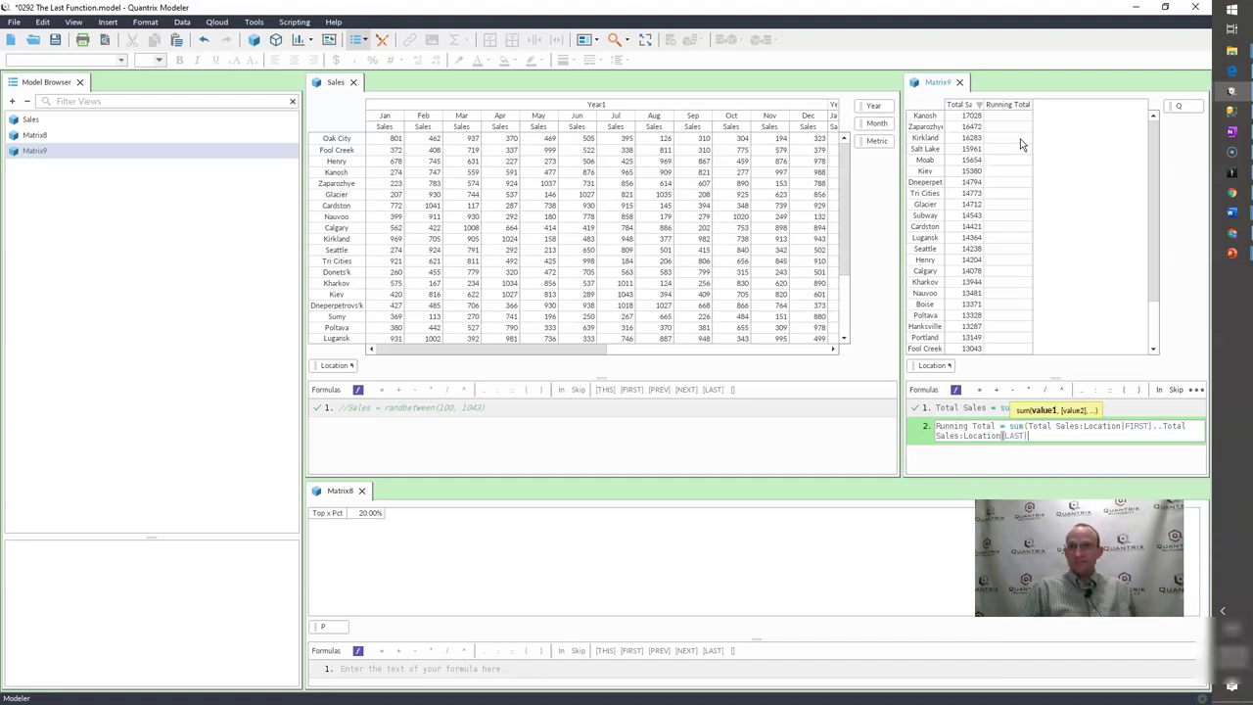
key(Return)
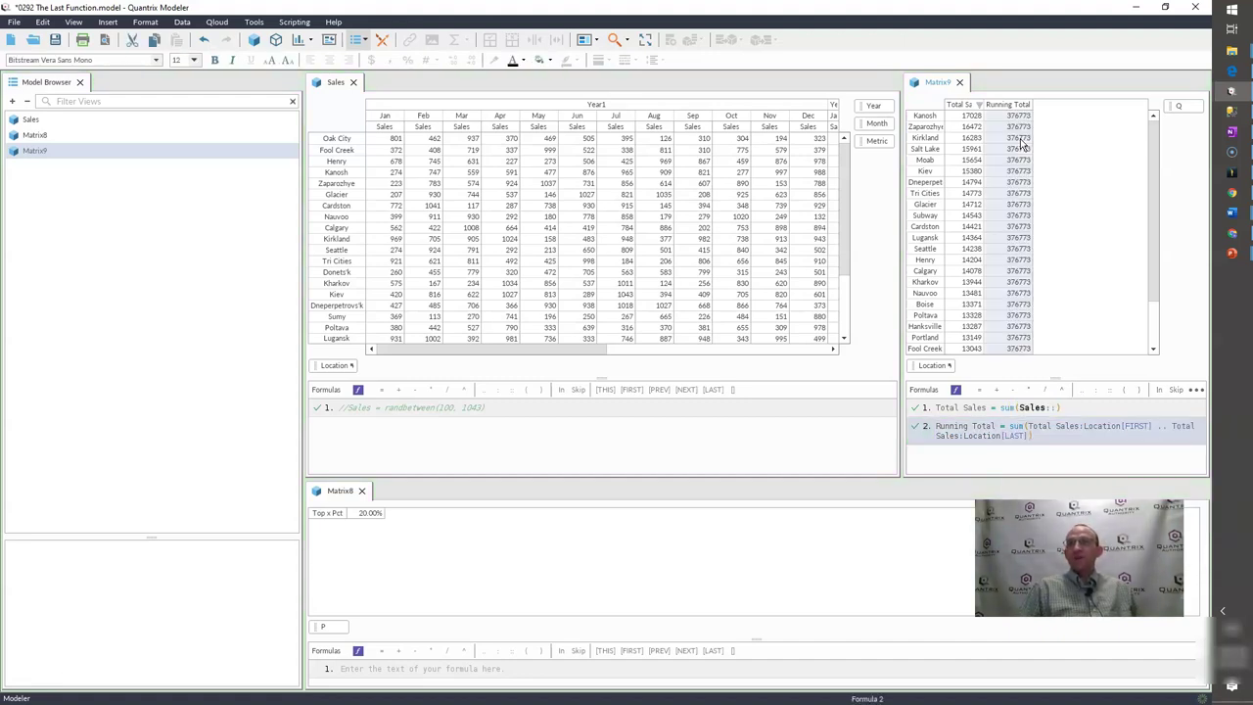
Step: Change the formula's end item from [LAST] to [THIS] for cumulative totals
click(1012, 437)
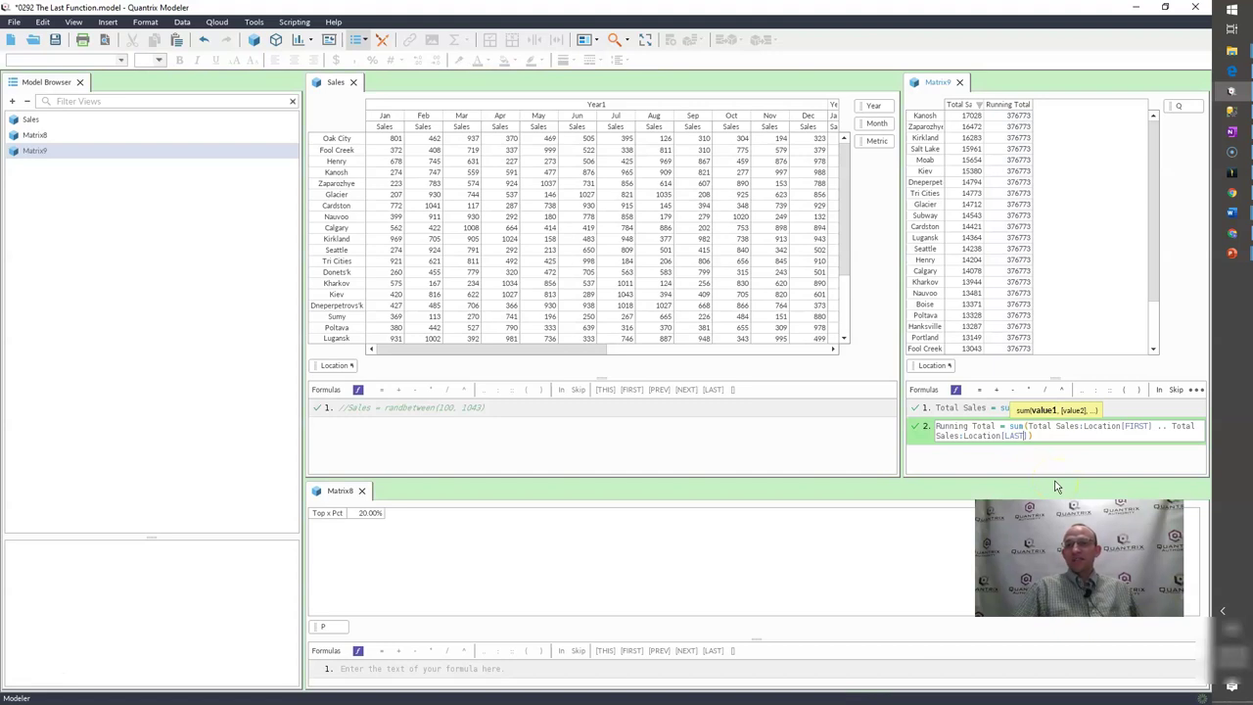
text(THIS)
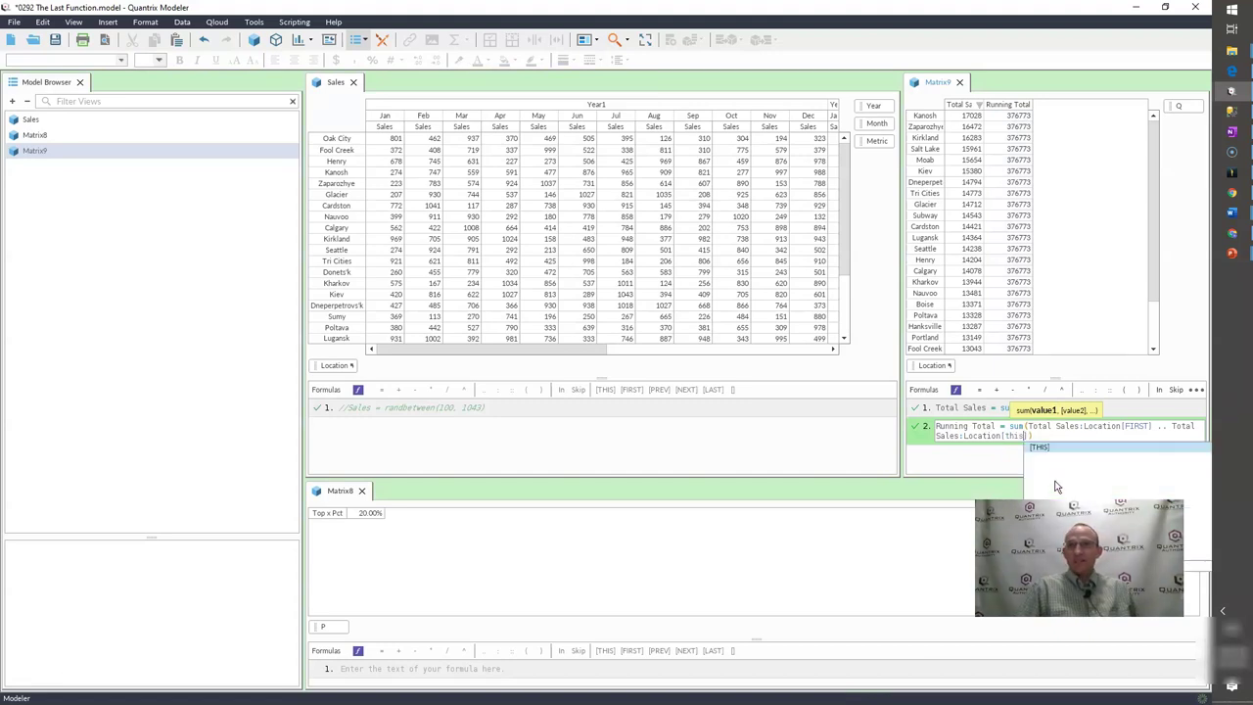
click(1038, 465)
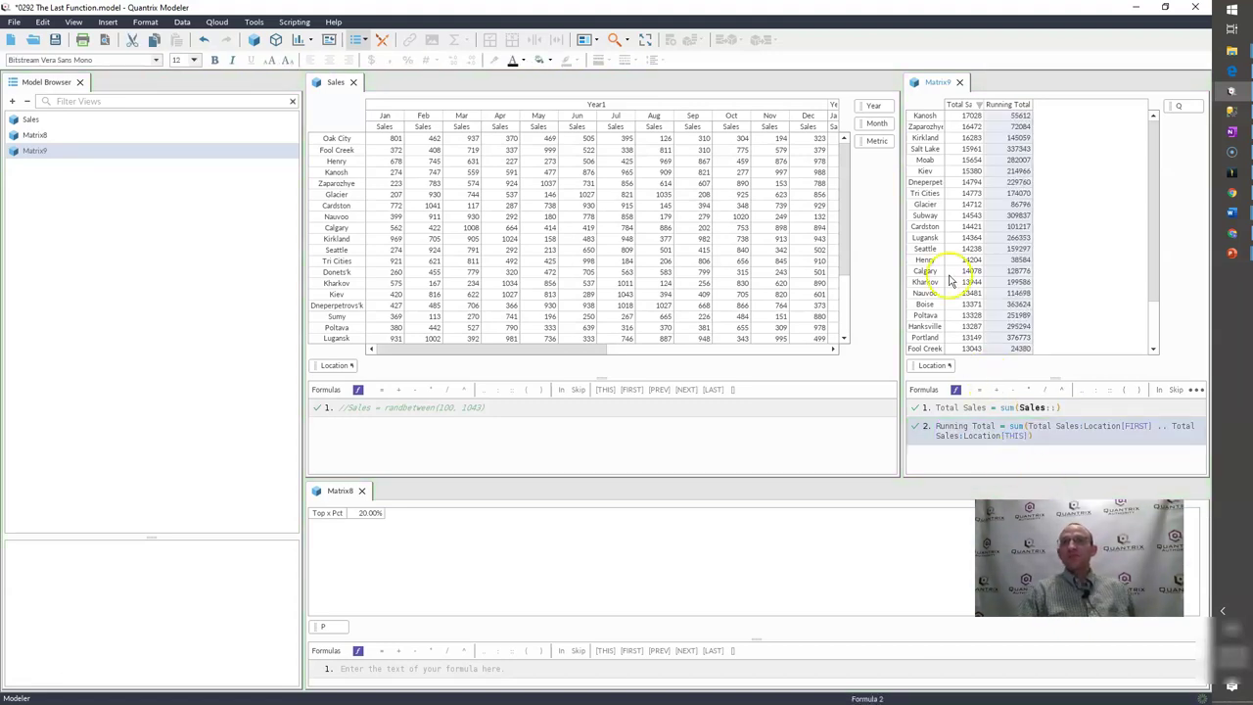
Step: Apply comma number format with two decimals to the Total Sales column
click(975, 130)
click(969, 116)
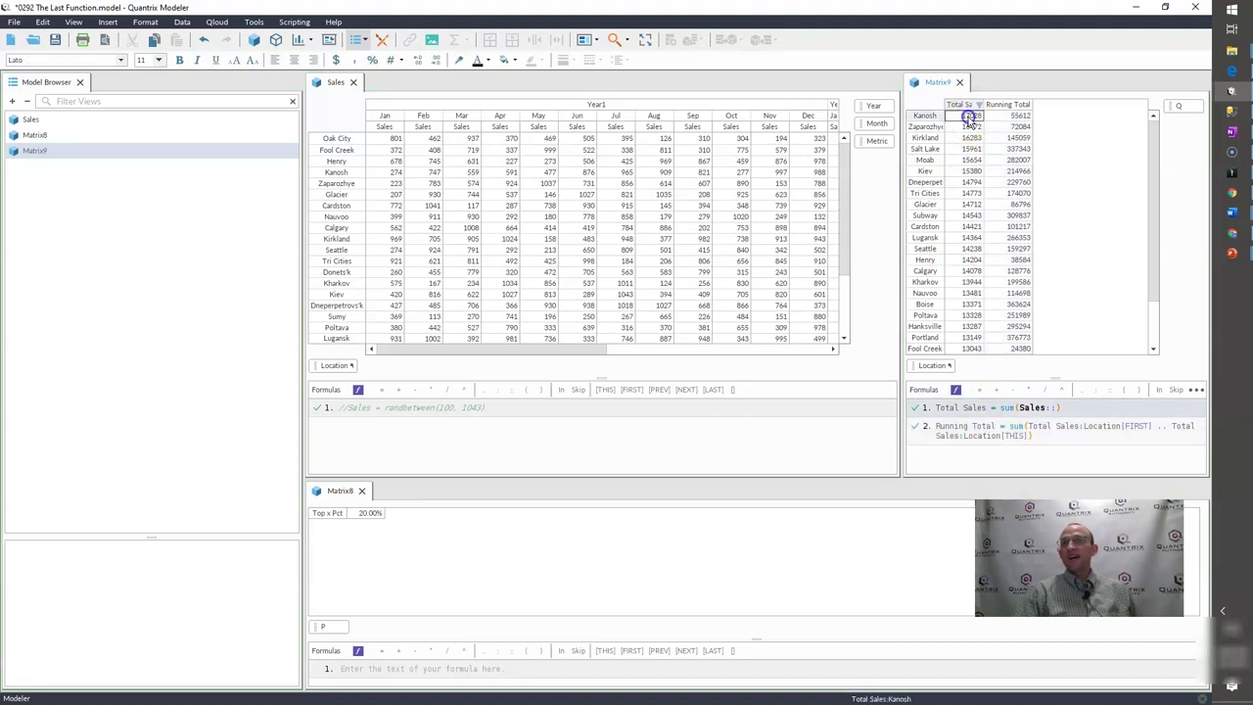
click(963, 104)
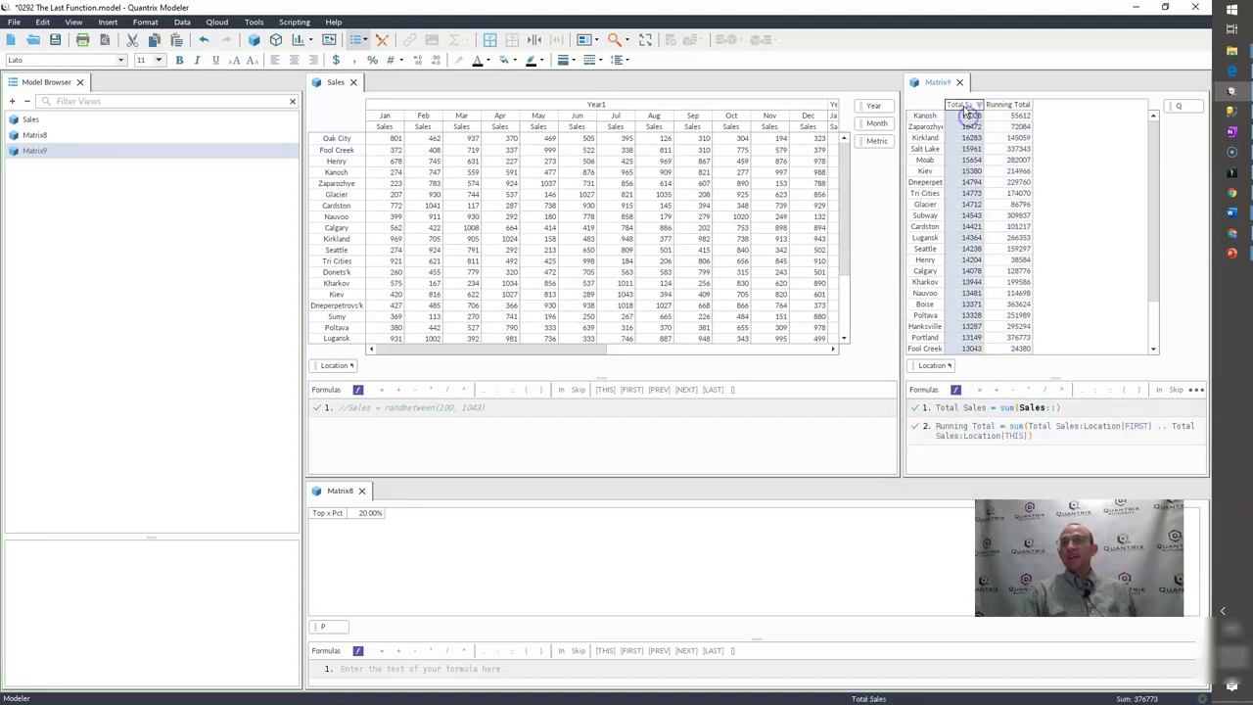
click(357, 69)
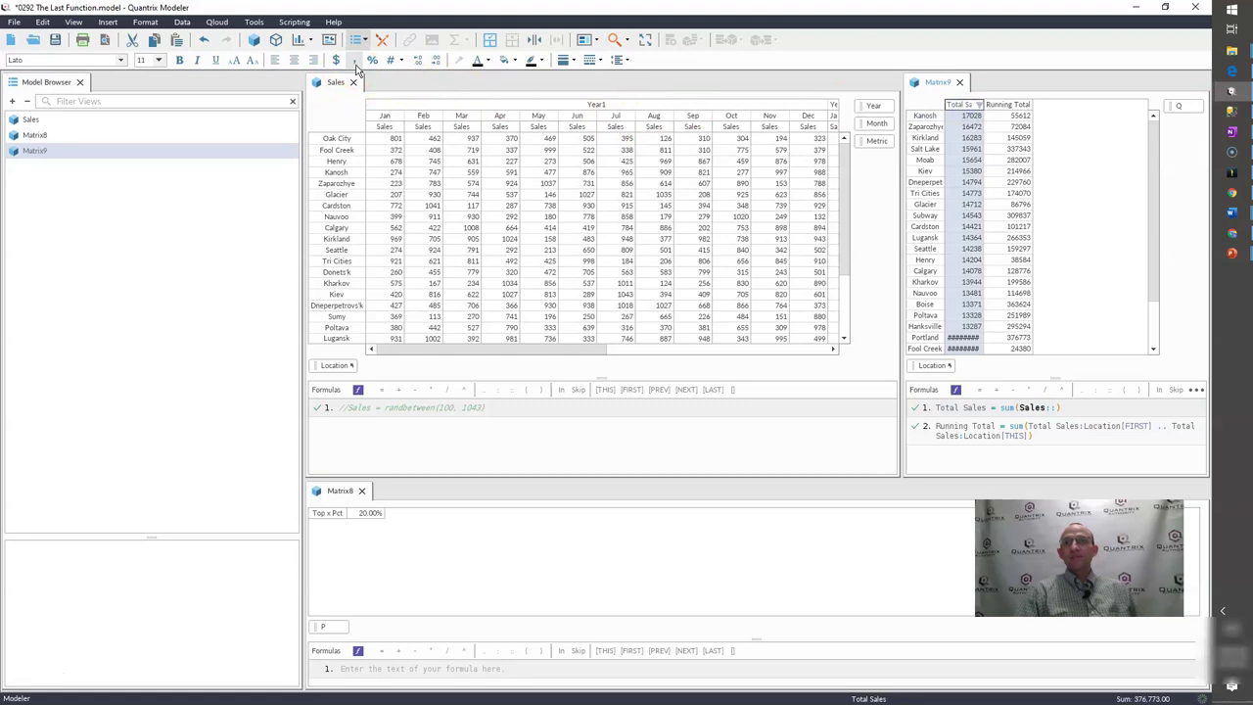
click(357, 65)
click(357, 64)
click(356, 65)
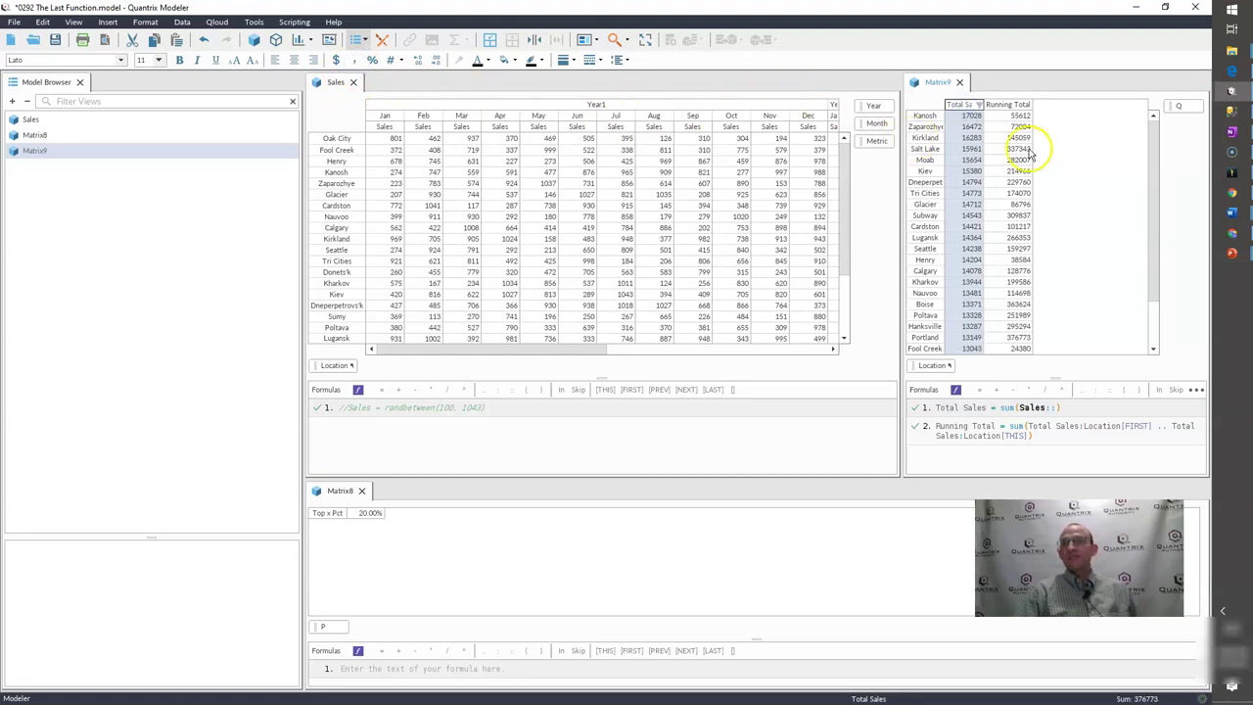
click(969, 161)
click(961, 104)
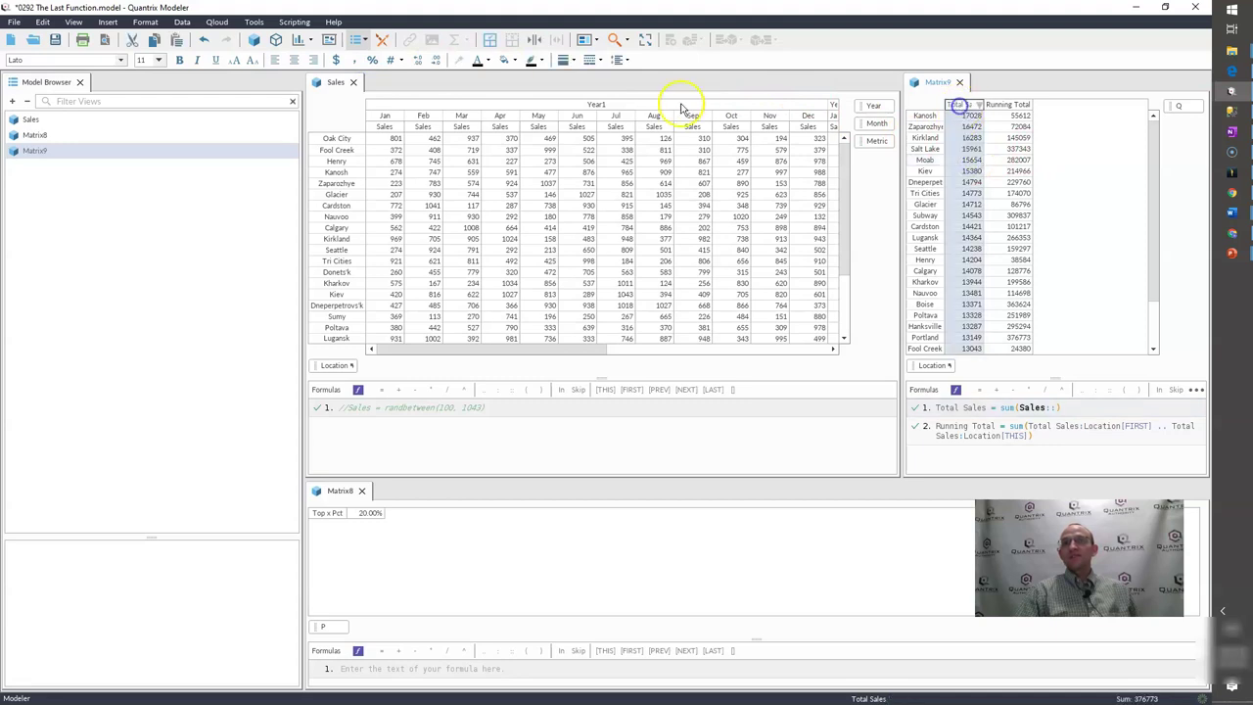
click(361, 61)
Step: Widen the Total Sales column and drag the splitter to enlarge the Matrix9 pane
click(991, 204)
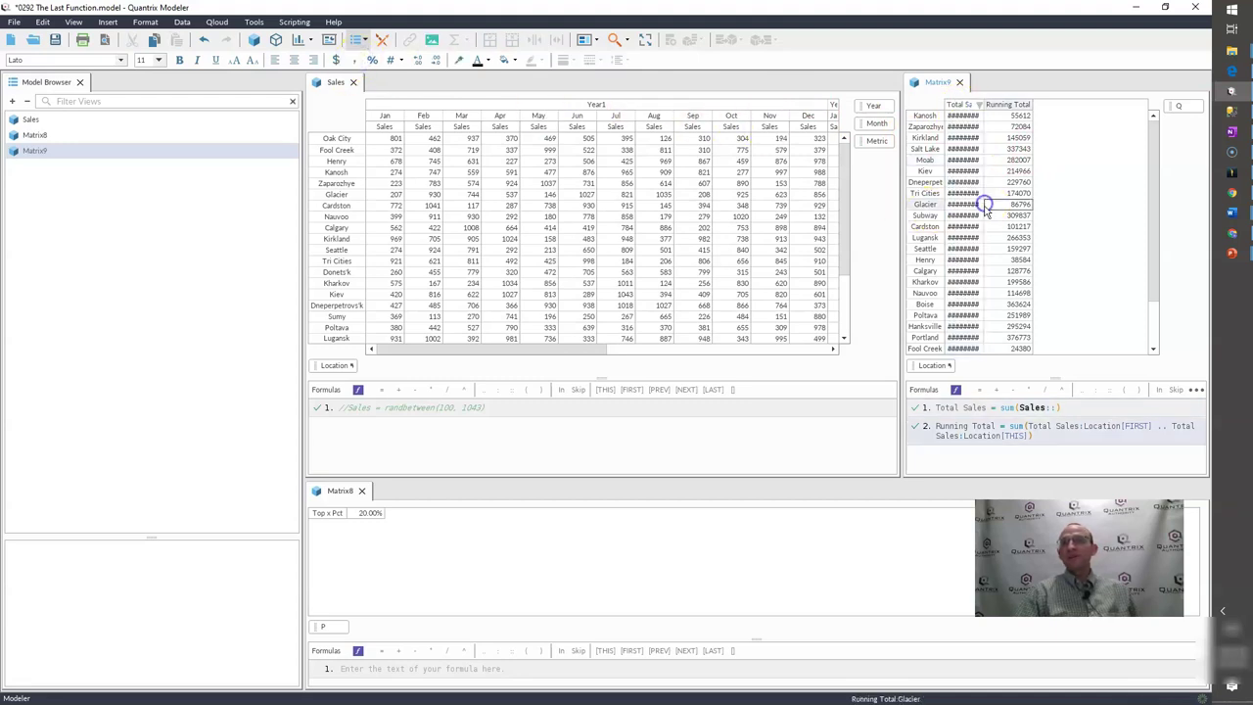
click(979, 105)
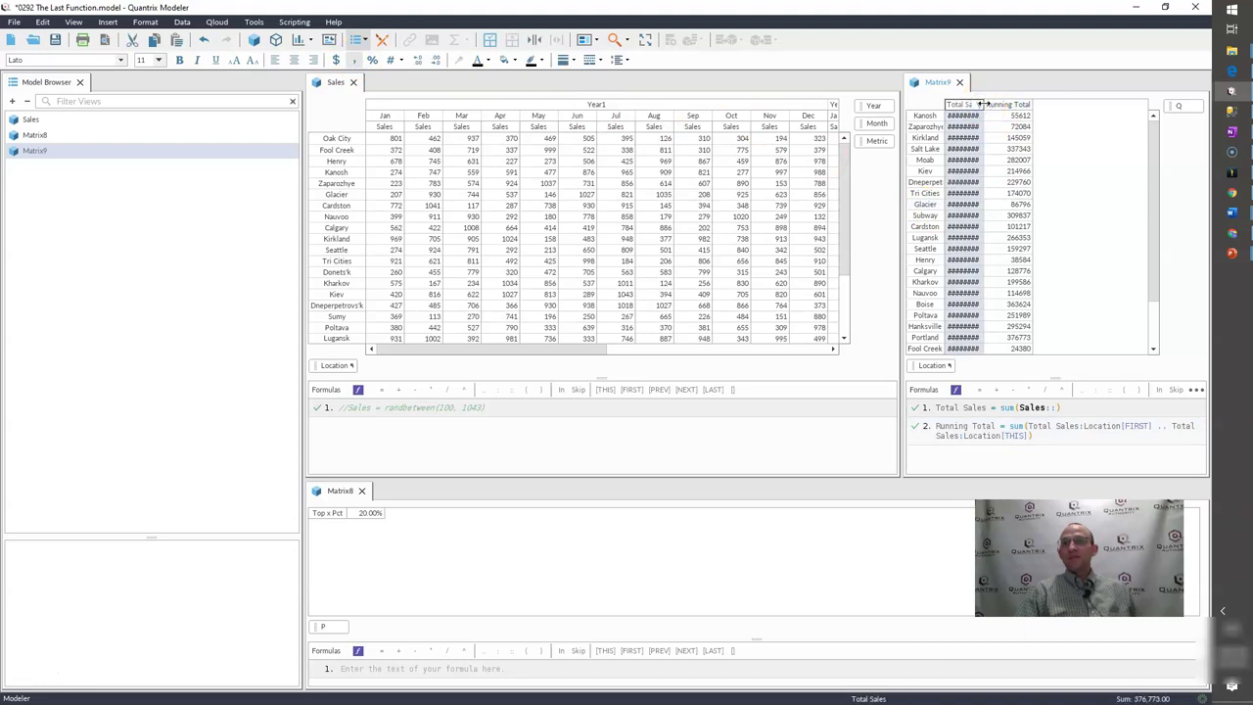
drag(980, 103, 1015, 104)
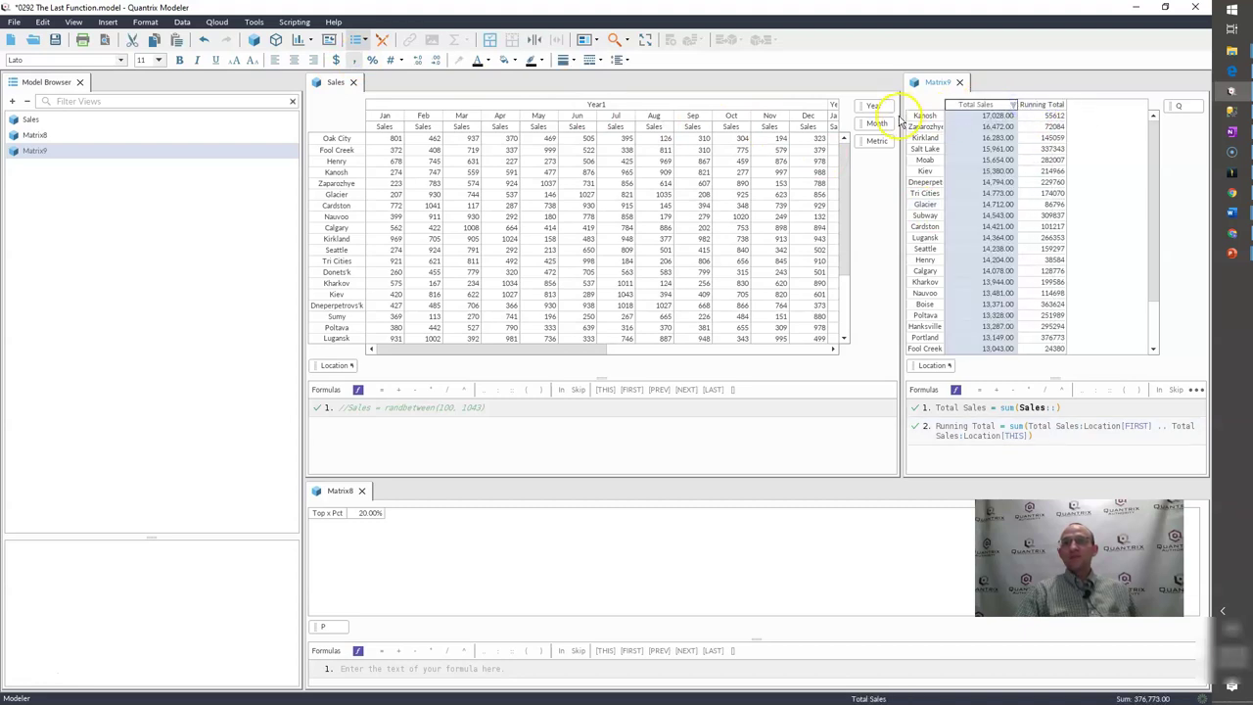
drag(902, 116, 746, 116)
Step: Set the view zoom to 125%
click(834, 137)
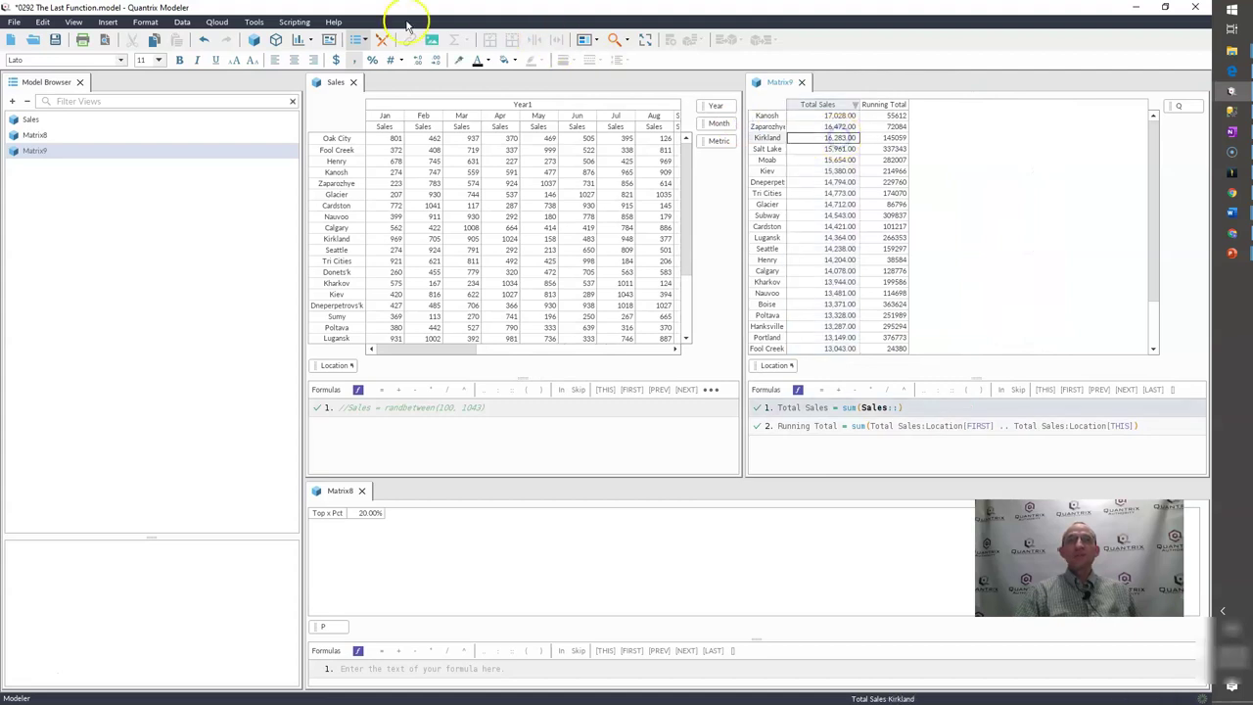
click(624, 39)
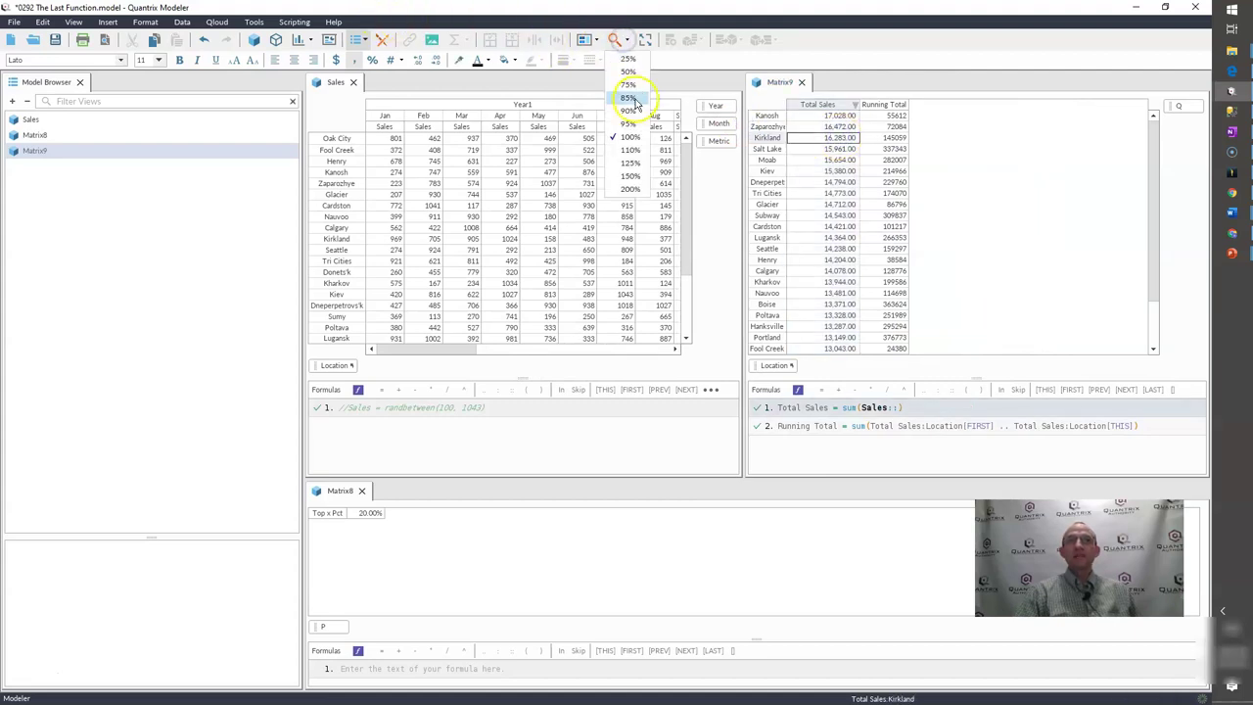
click(627, 163)
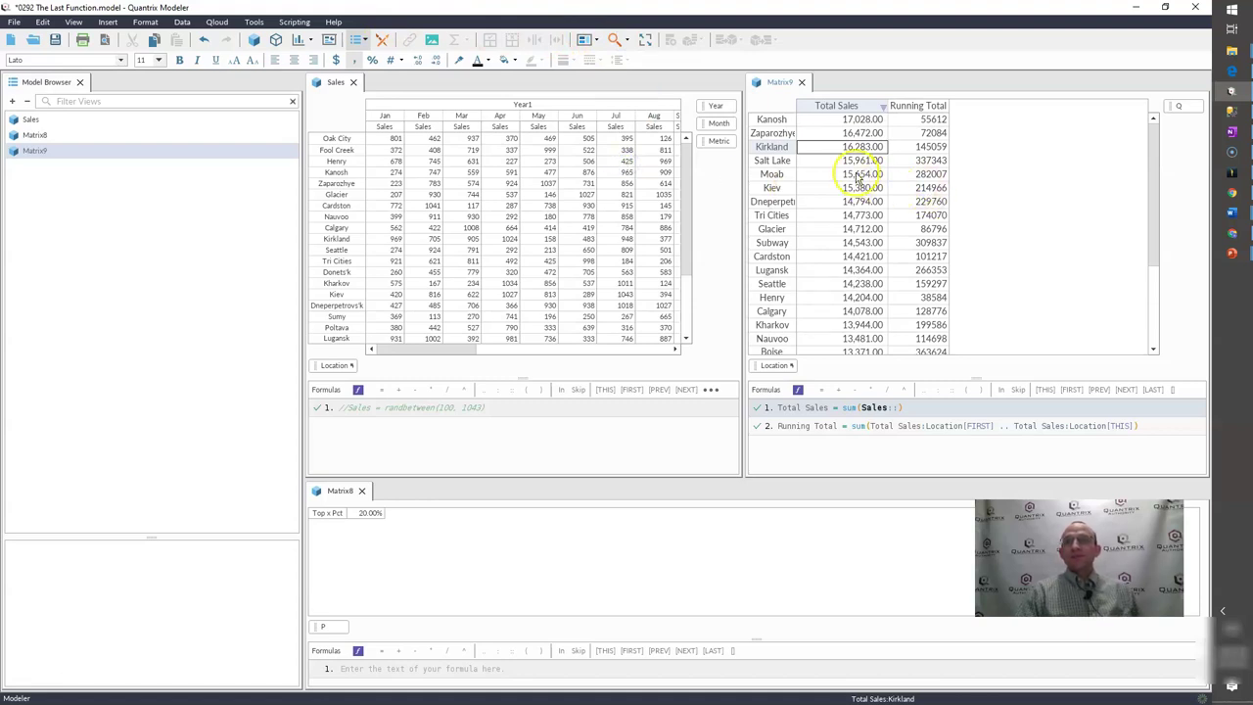
click(822, 120)
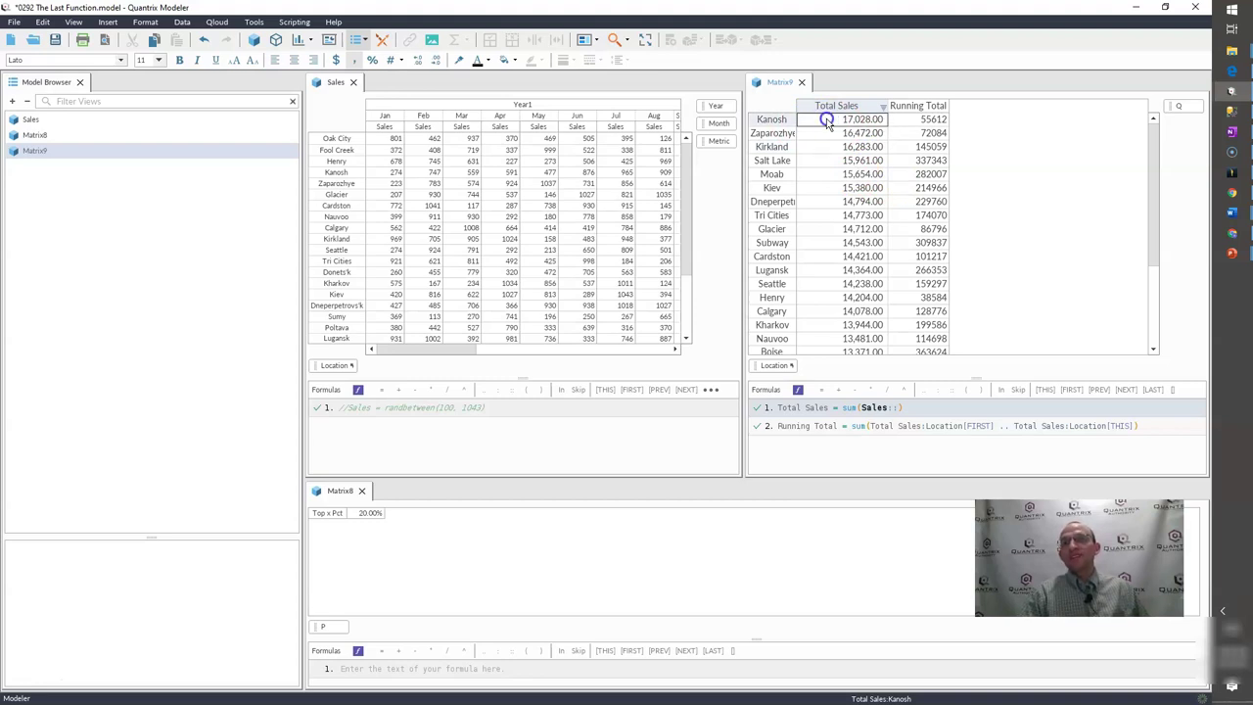
drag(827, 119, 828, 134)
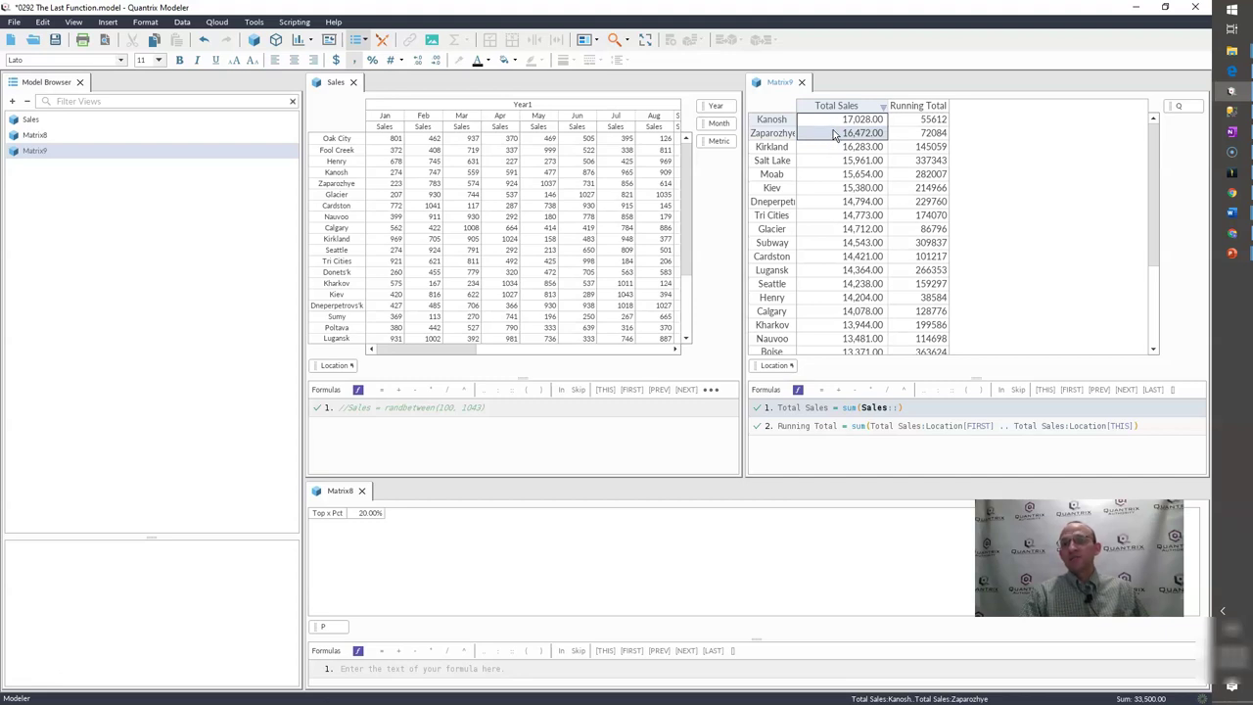
click(917, 133)
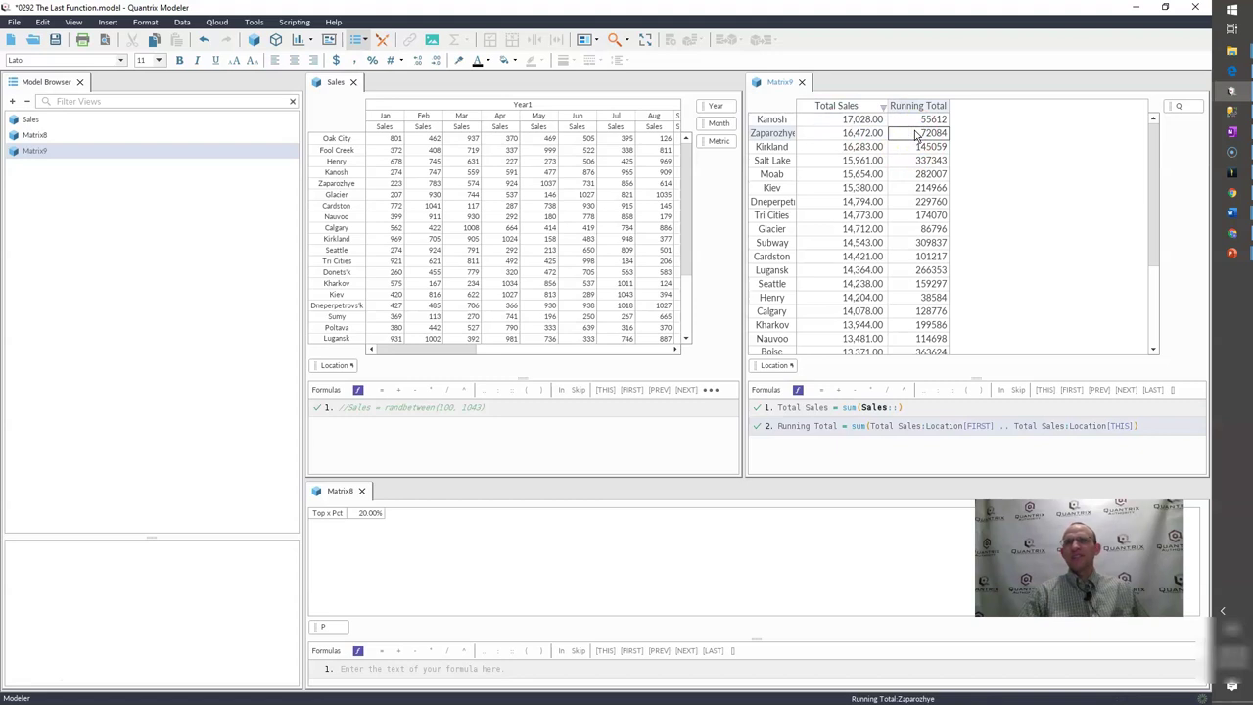
drag(918, 133, 921, 160)
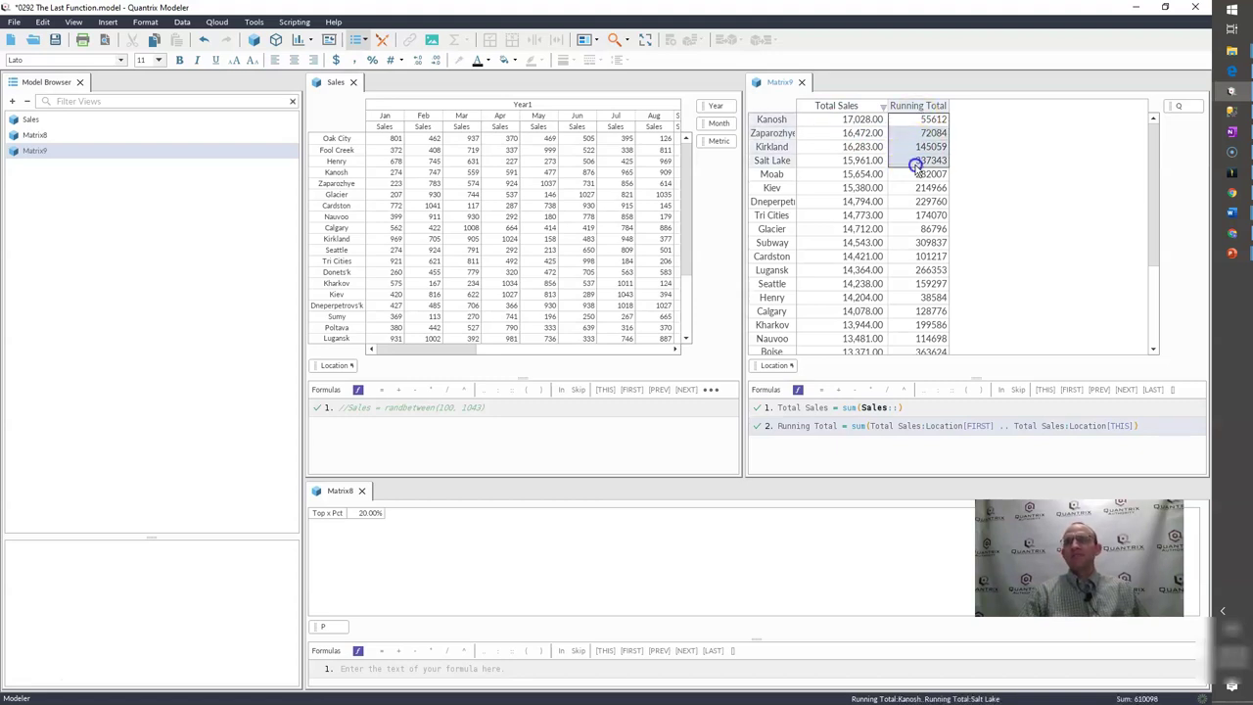
click(911, 233)
click(842, 105)
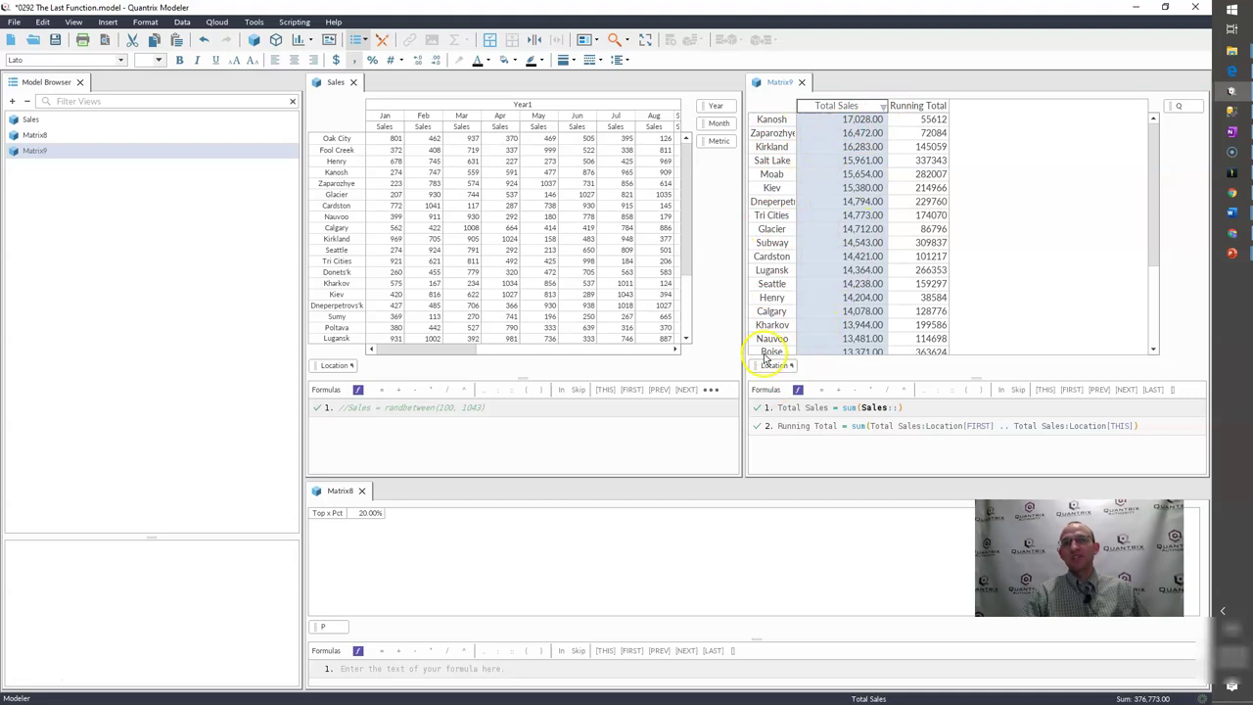
click(772, 120)
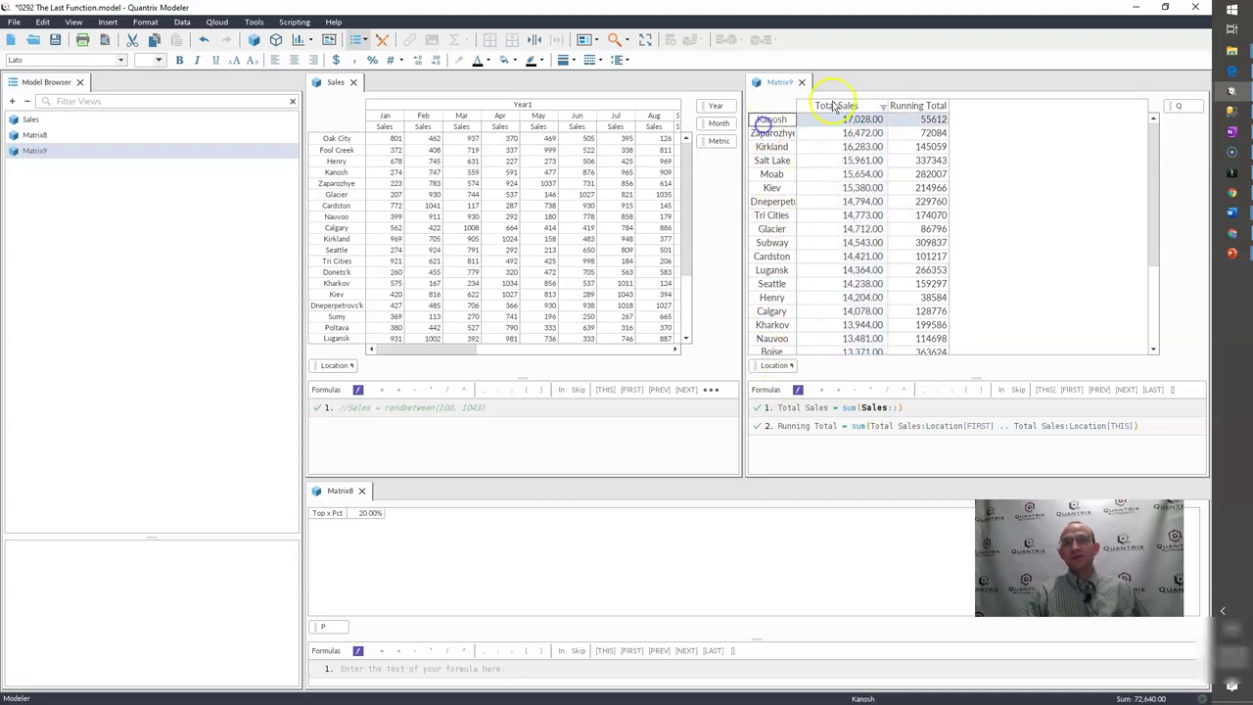
click(833, 101)
right_click(835, 101)
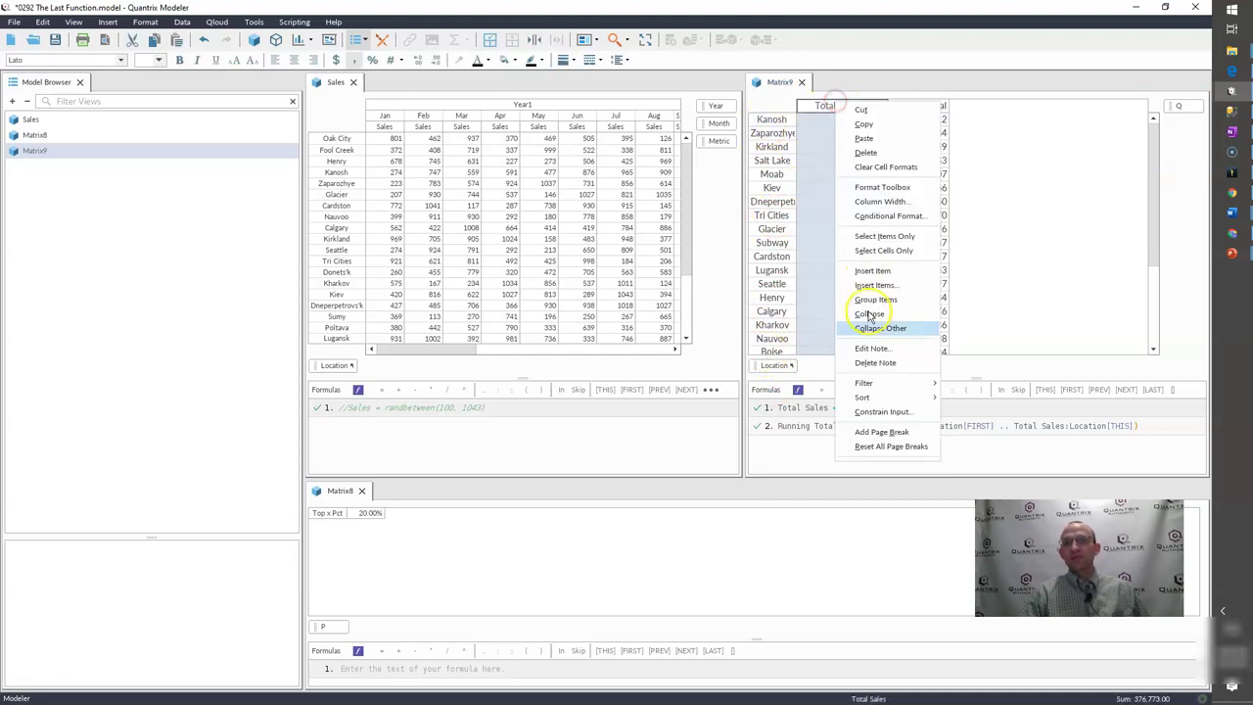
mouse_move(861, 396)
click(969, 414)
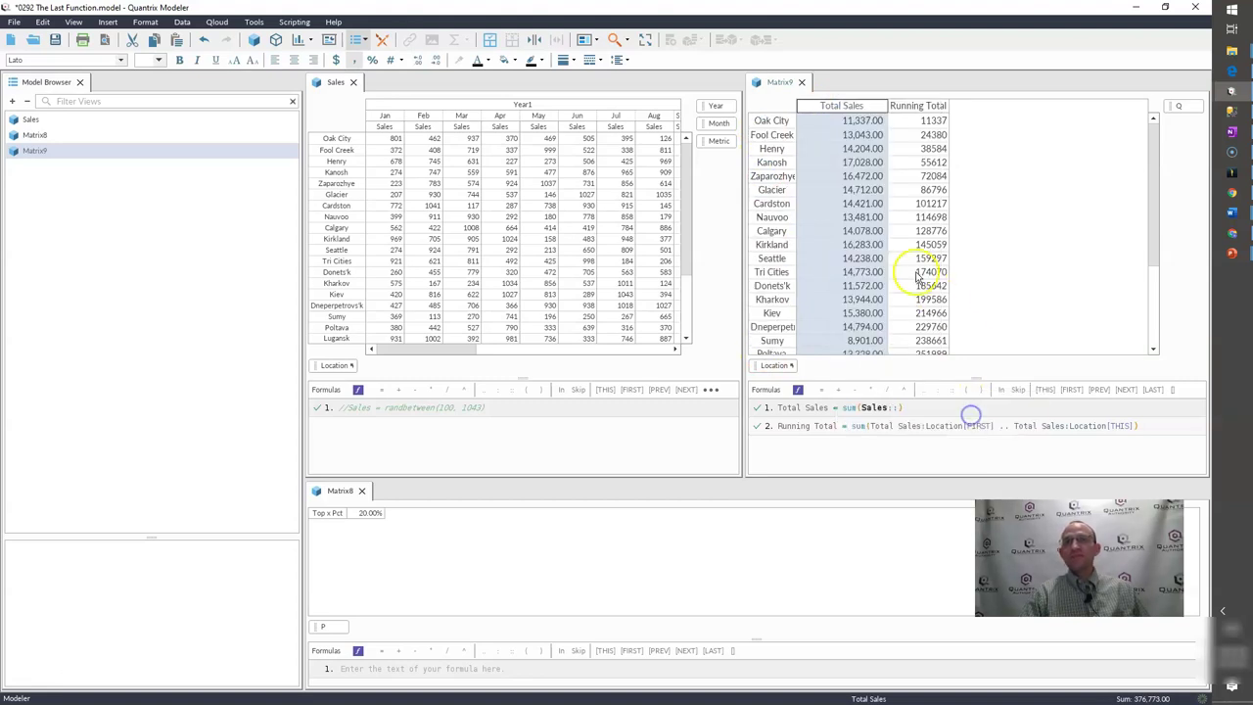
drag(850, 129, 852, 135)
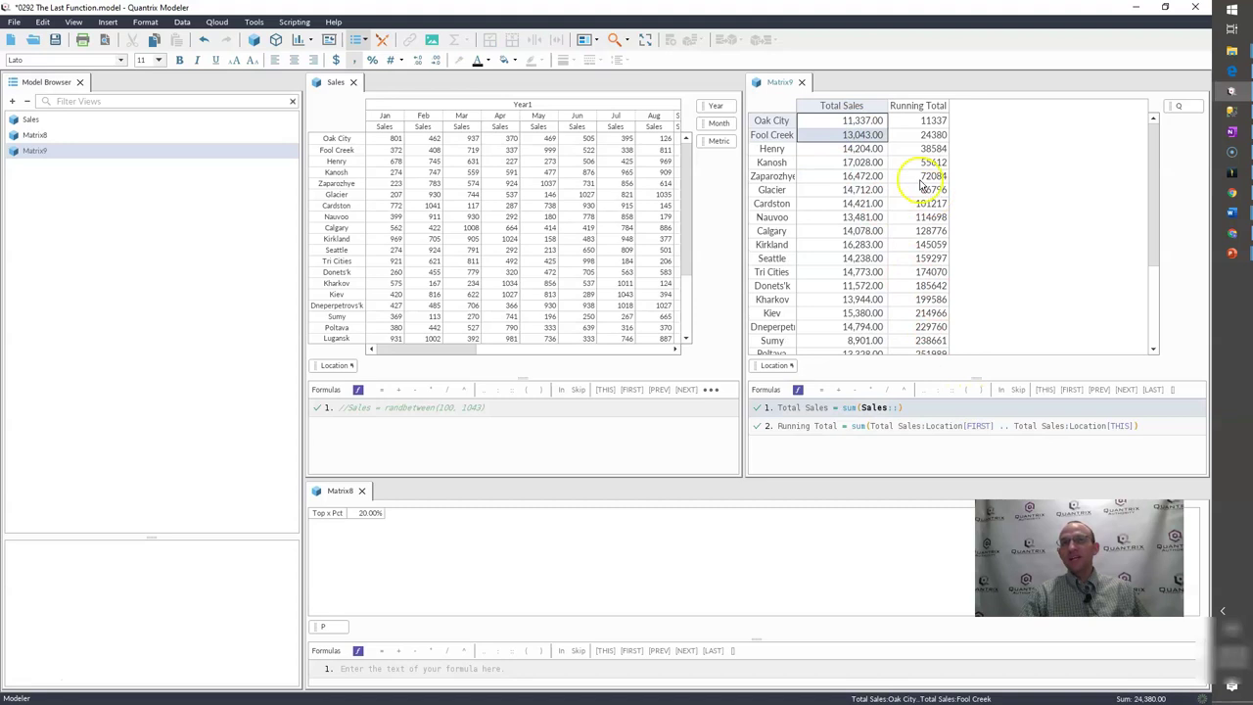
click(926, 135)
drag(873, 119, 862, 152)
click(917, 152)
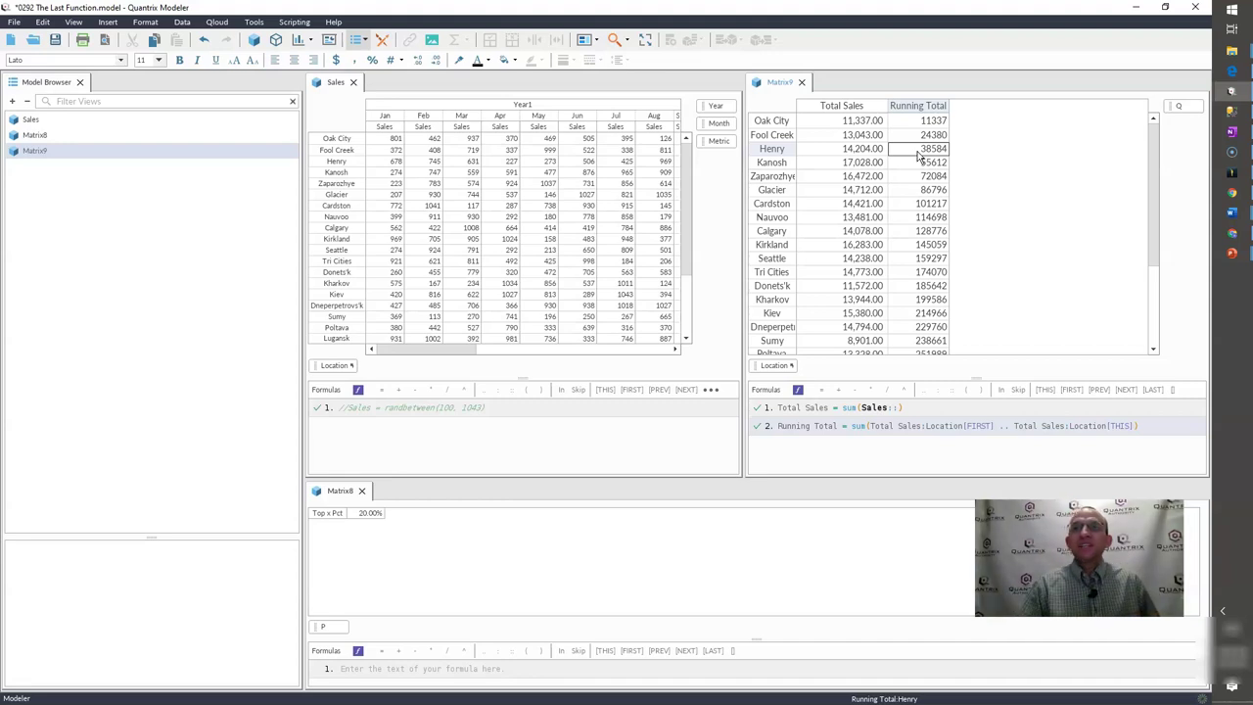
click(917, 104)
click(855, 105)
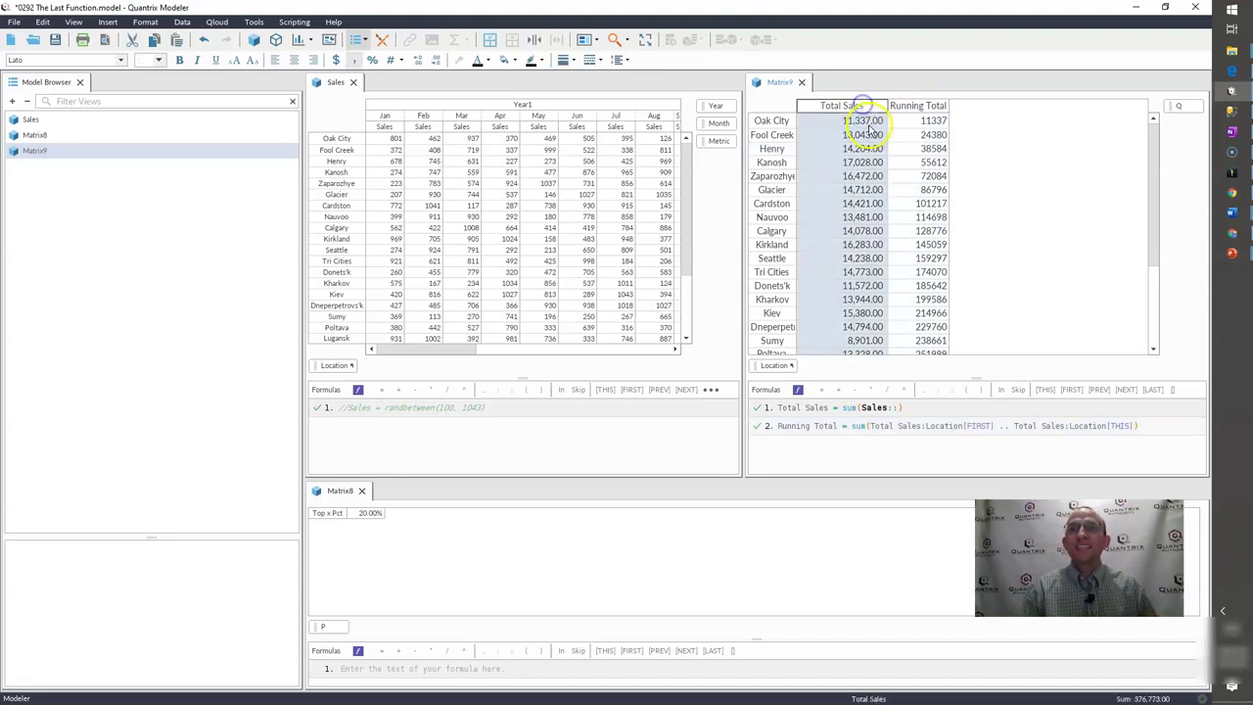
drag(858, 119, 855, 188)
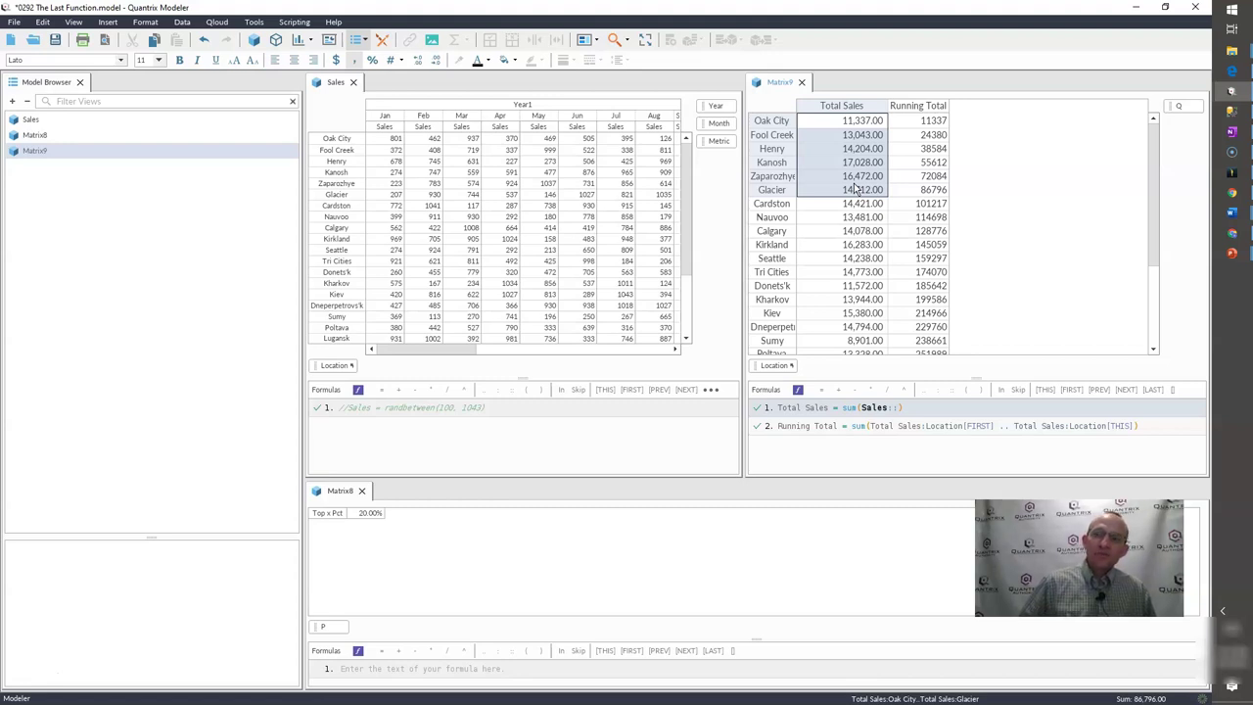
Step: Add a Rank column after Running Total using rank(Total Sales, Total Sales:Location), ranking Kanosh 1
click(930, 105)
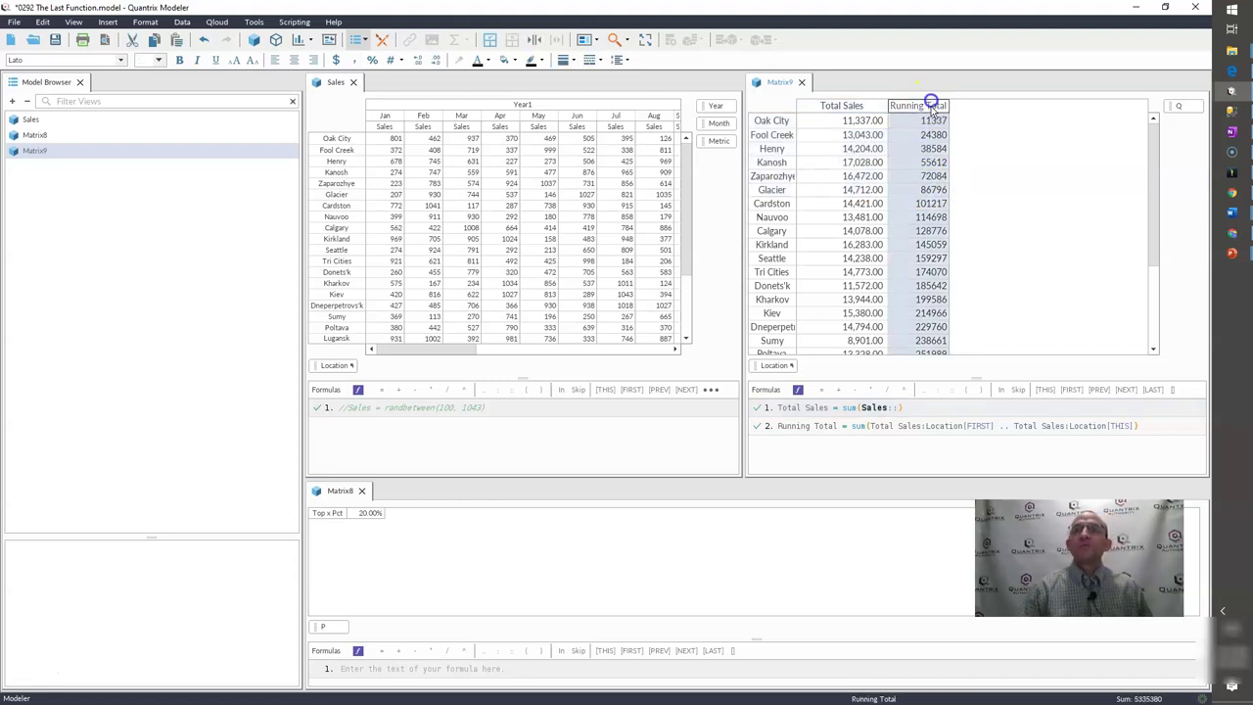
key(Return)
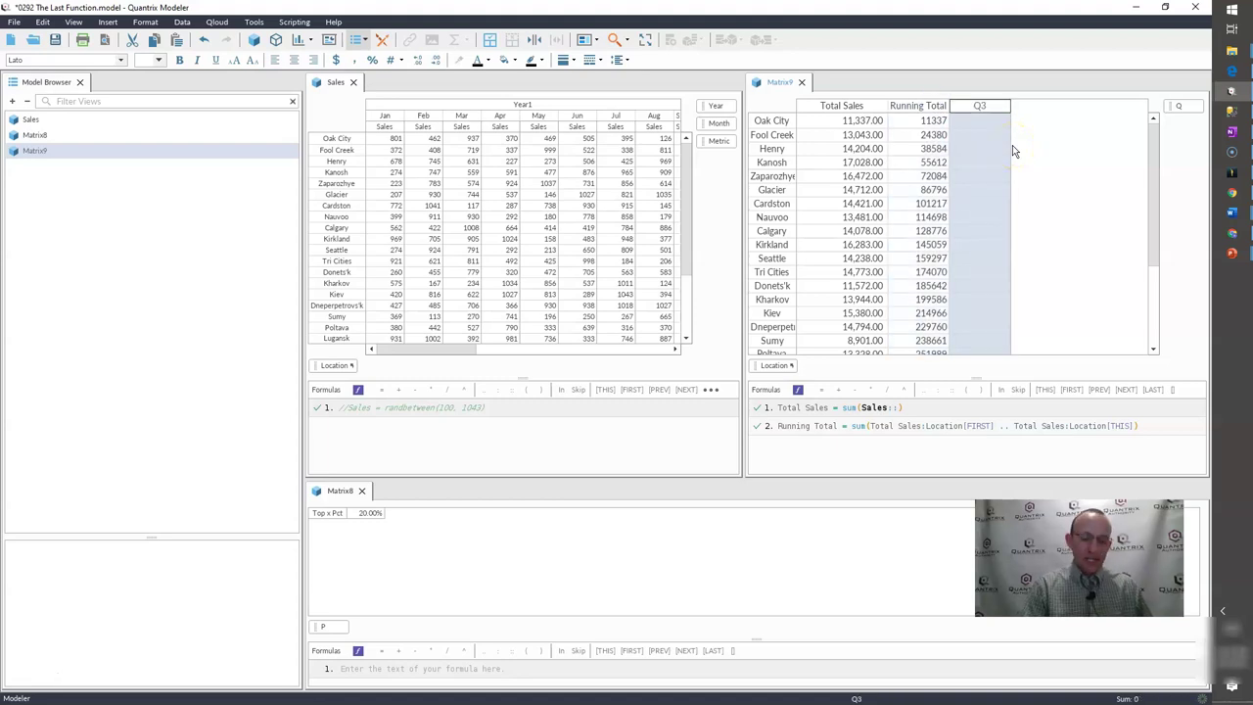
text(Rank)
key(Return)
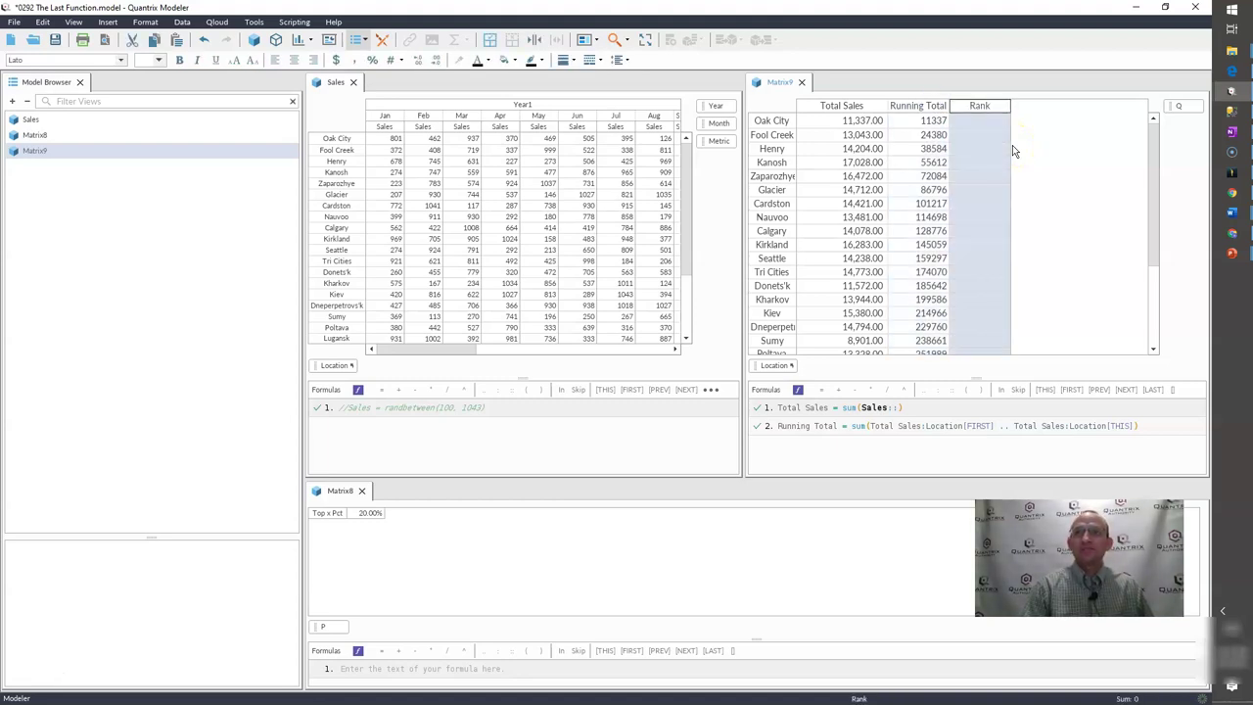
double_click(1010, 148)
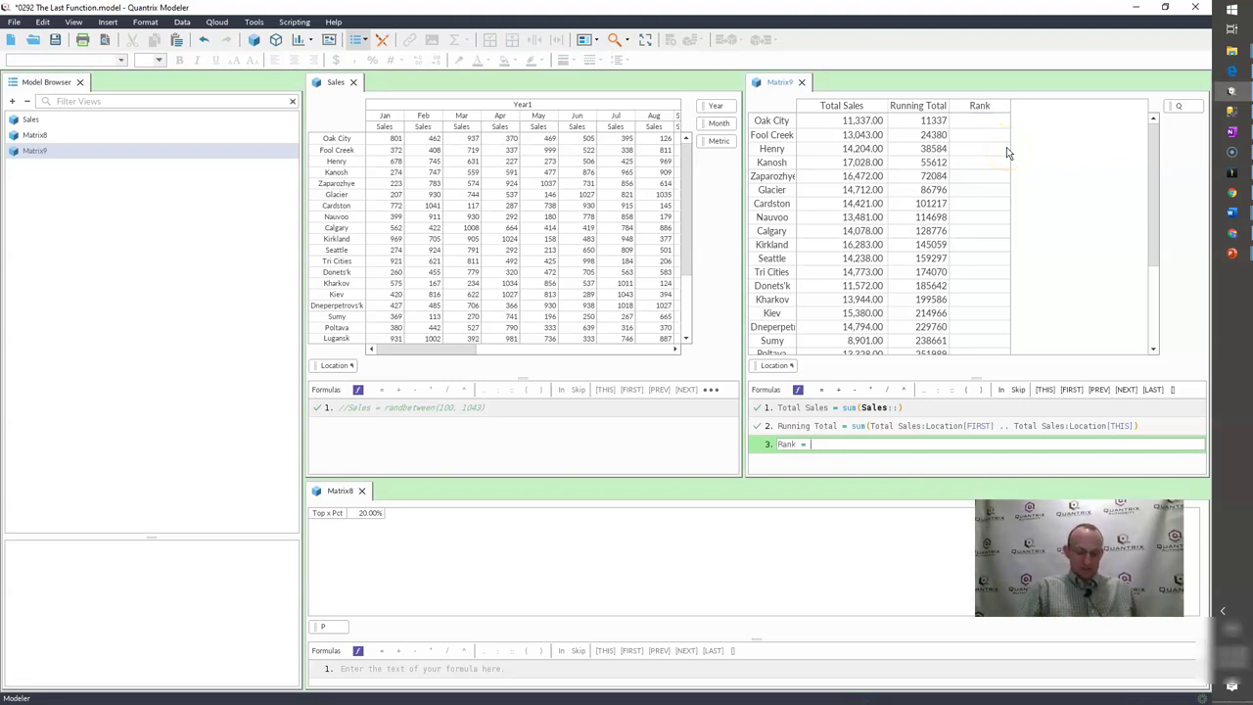
text(rank()
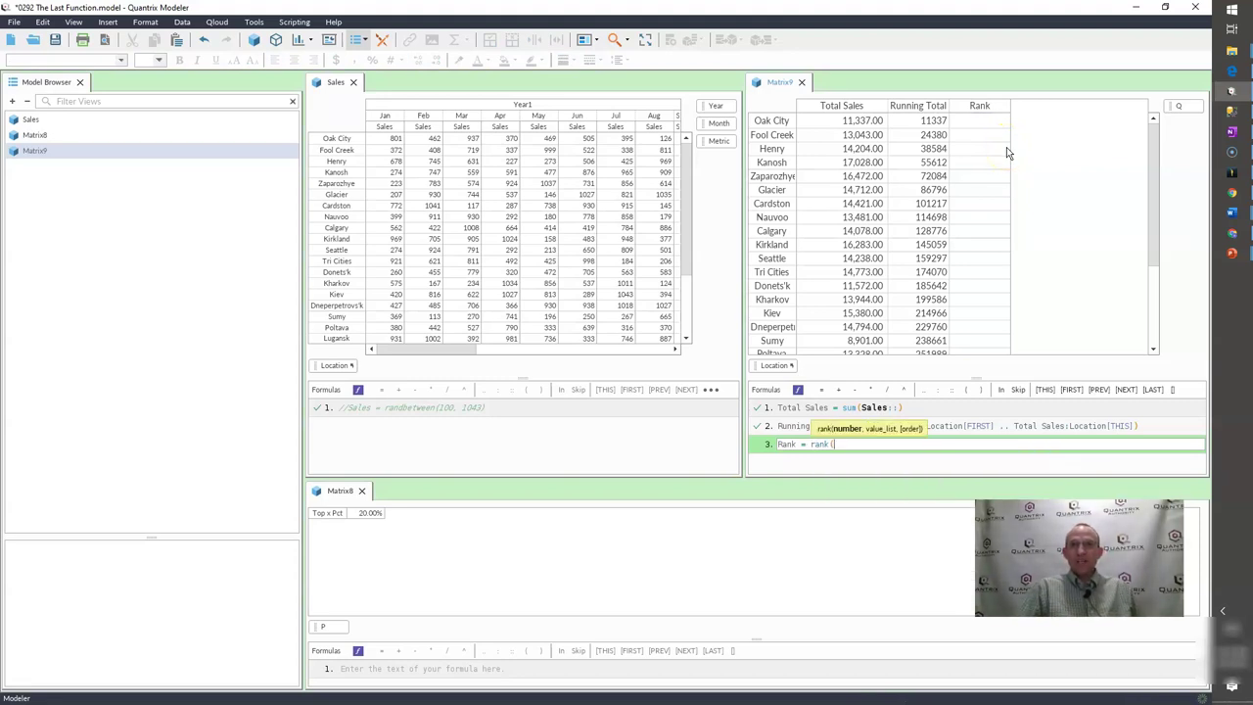
click(856, 110)
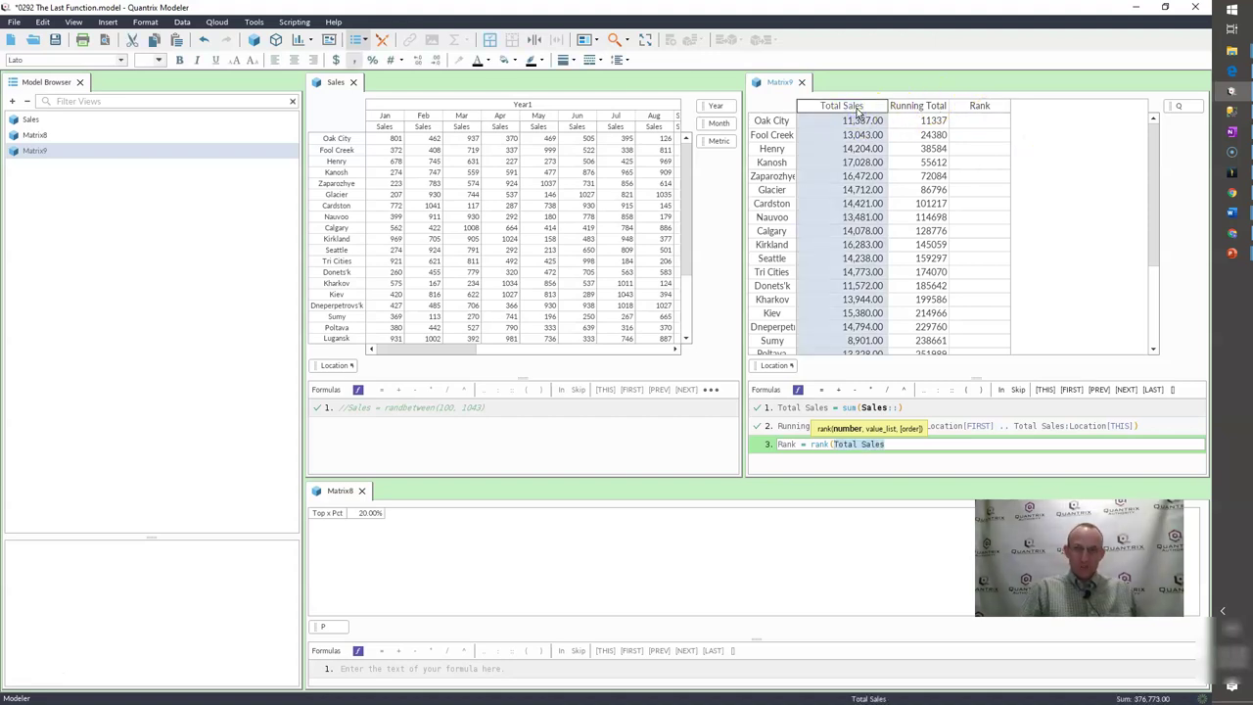
text(, total Sales:)
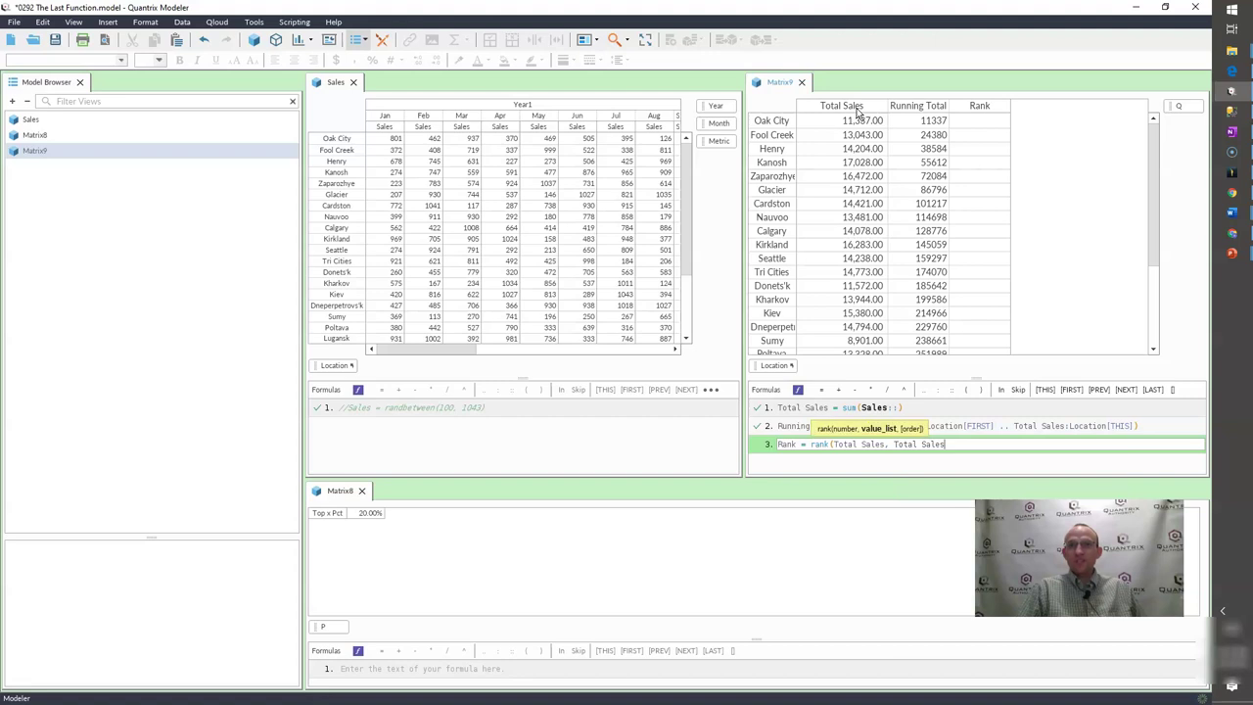
text(Location))
key(Return)
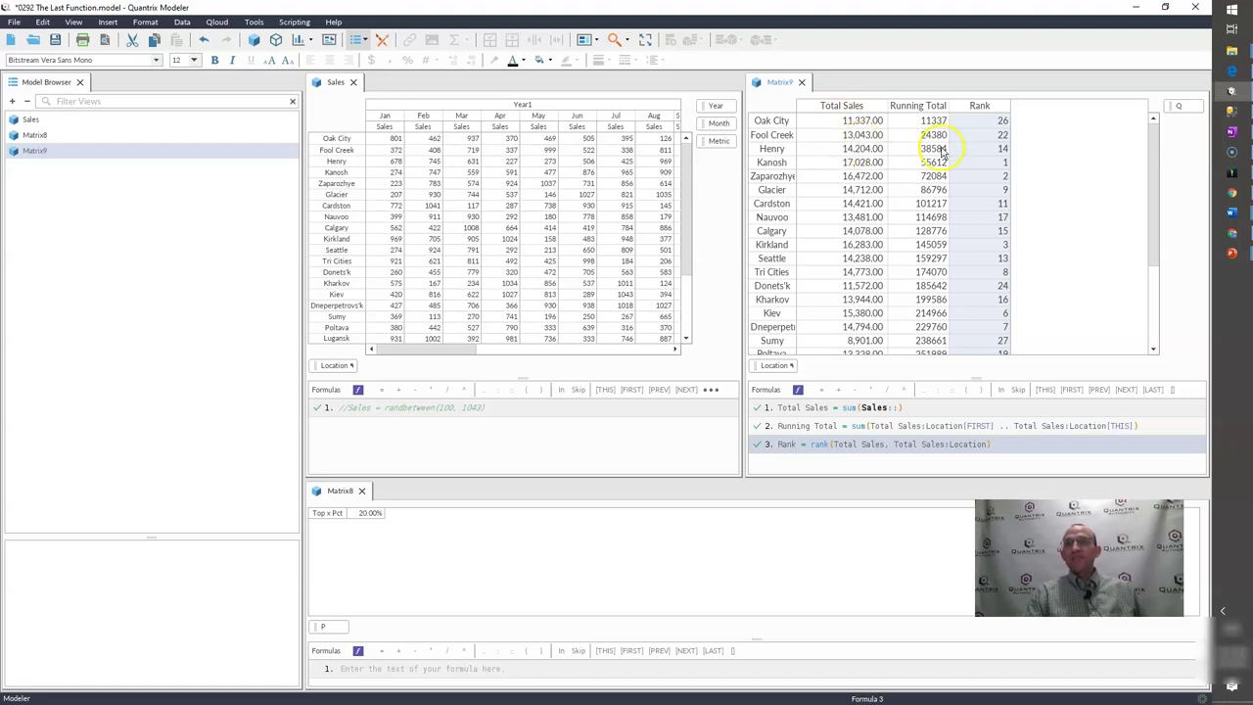
click(844, 164)
Step: Sort Matrix9 by Total Sales with Sort > Descending, then confirm Zaporozhye ranks 2
click(845, 105)
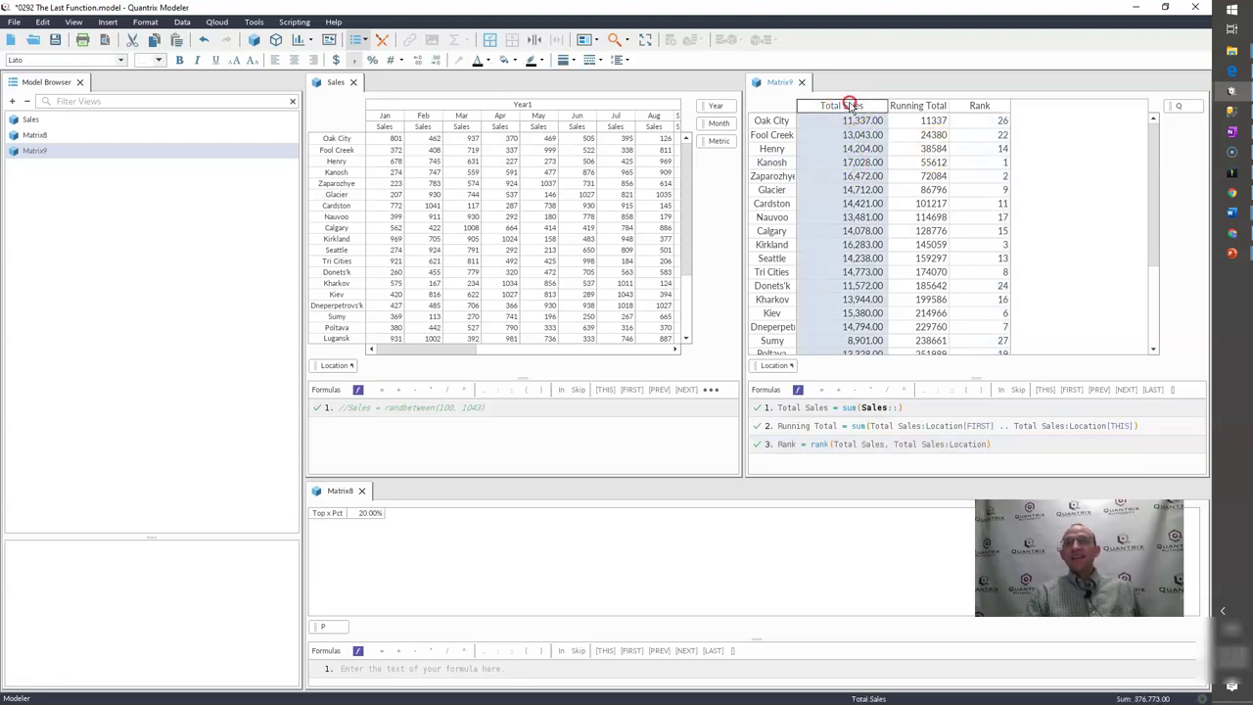
right_click(846, 105)
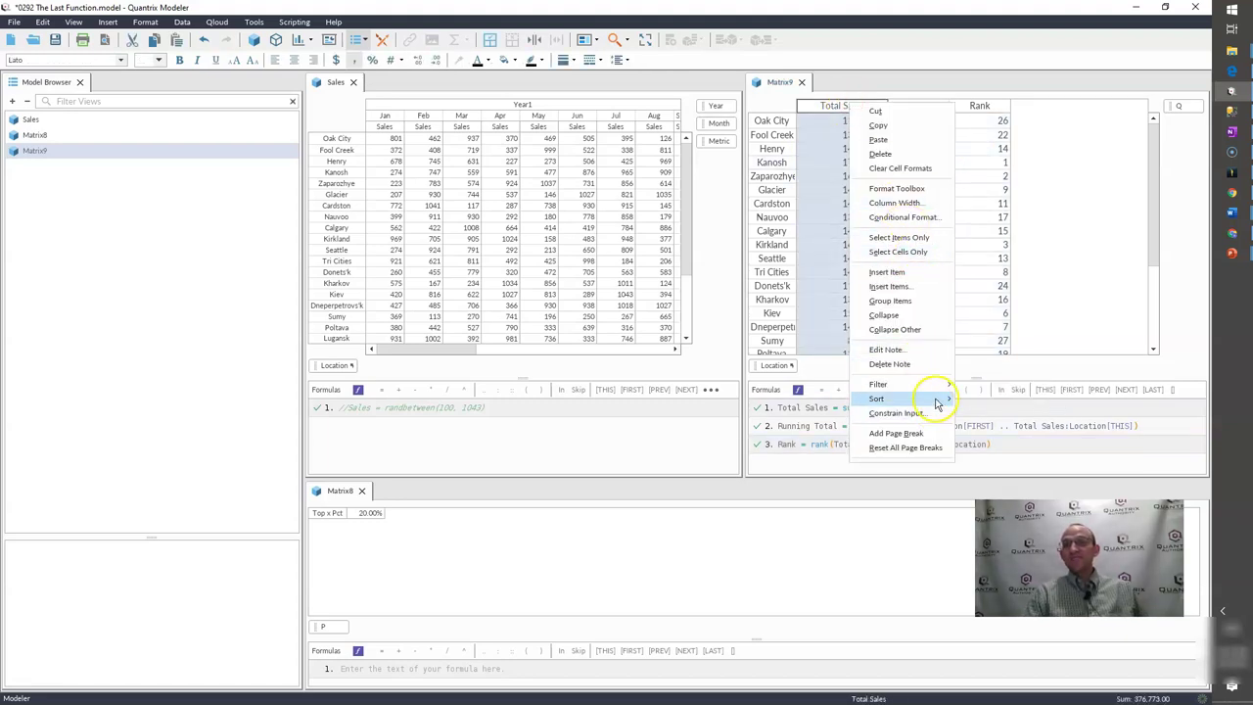
click(982, 415)
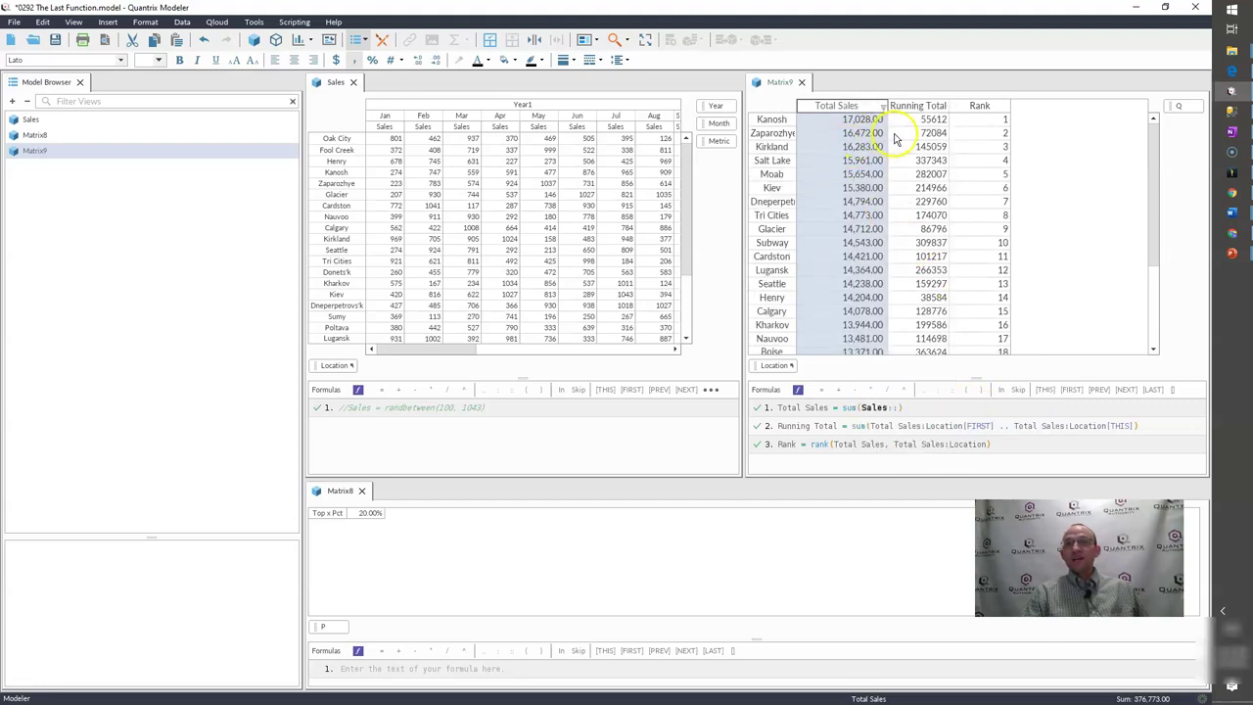
click(1006, 120)
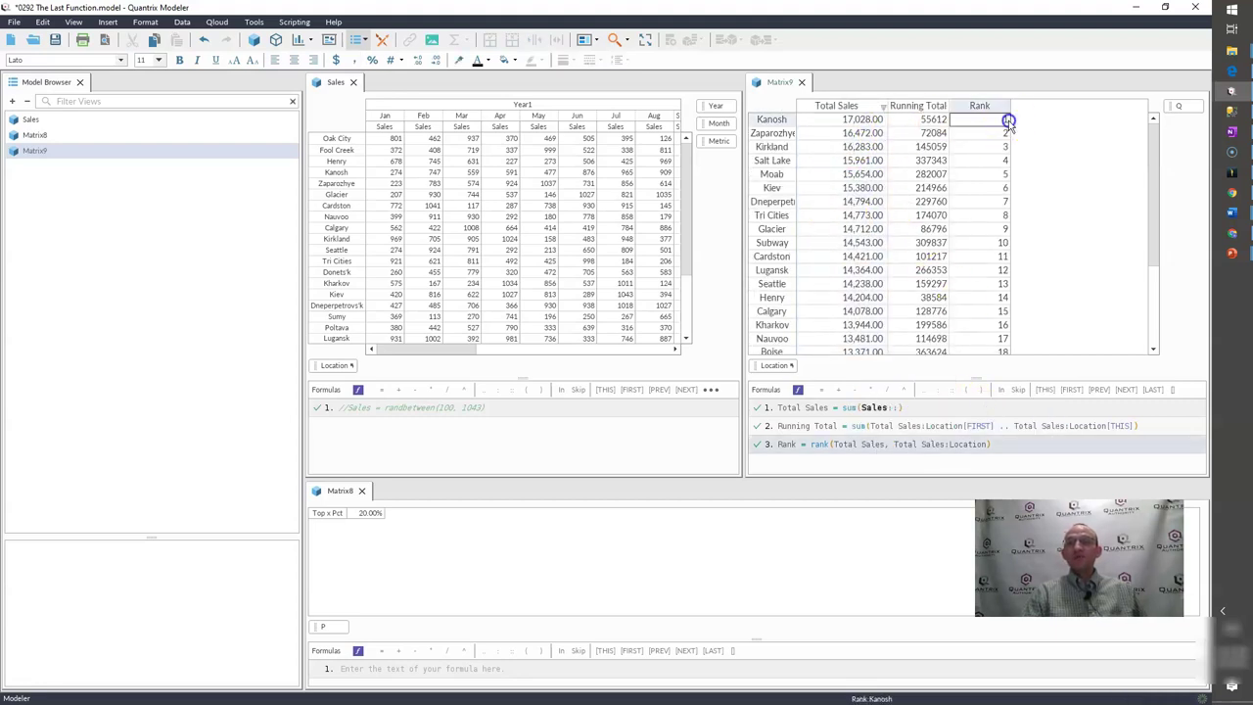
click(1009, 134)
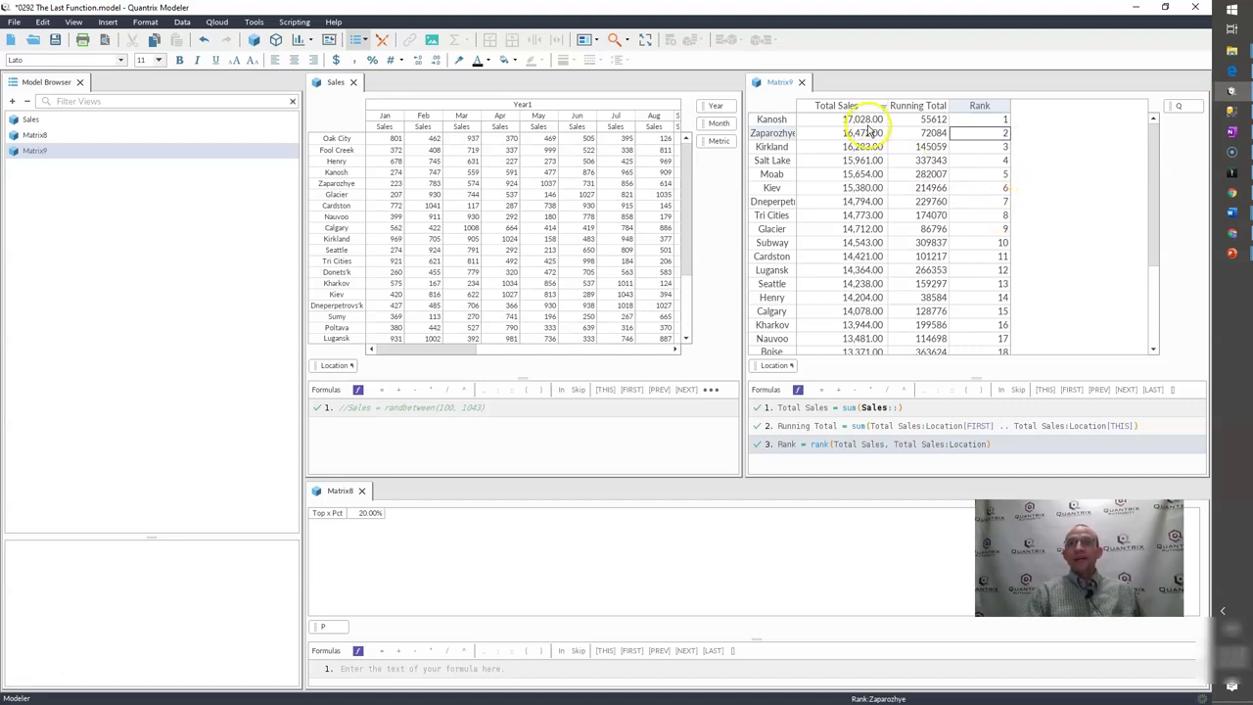
drag(861, 118, 854, 189)
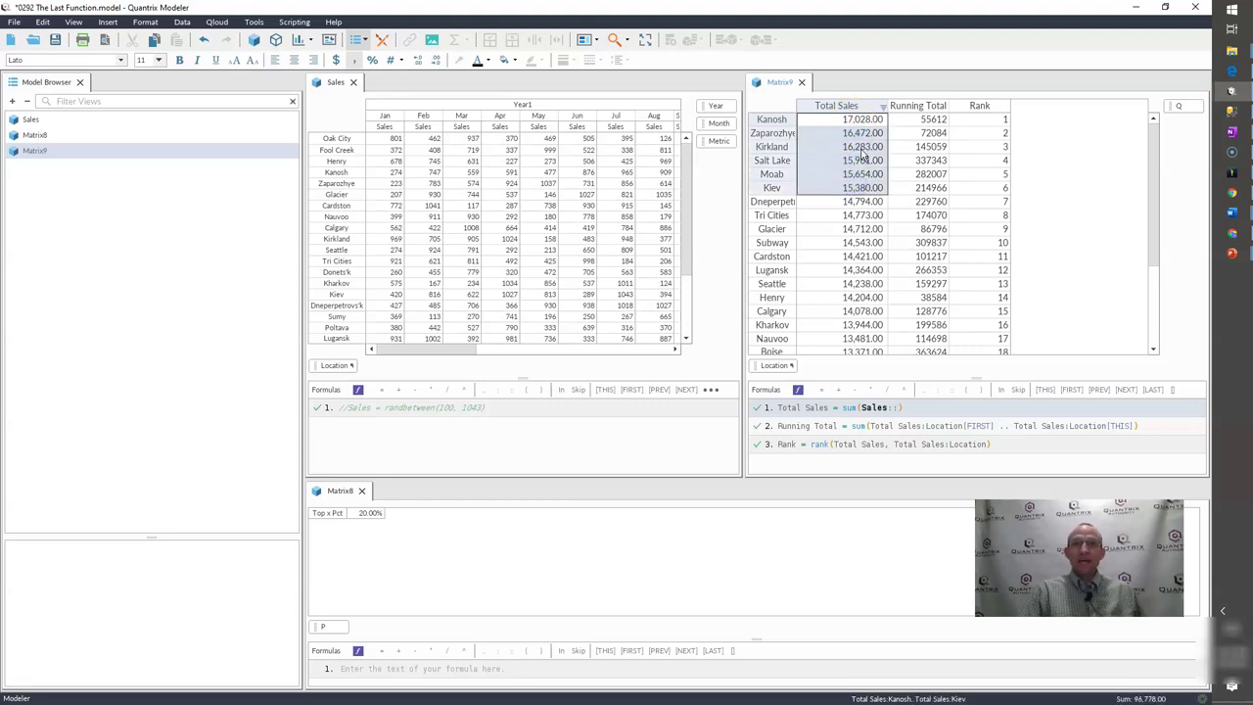
Step: Insert a column after Rank and type its name, Running Total by Rank
click(970, 120)
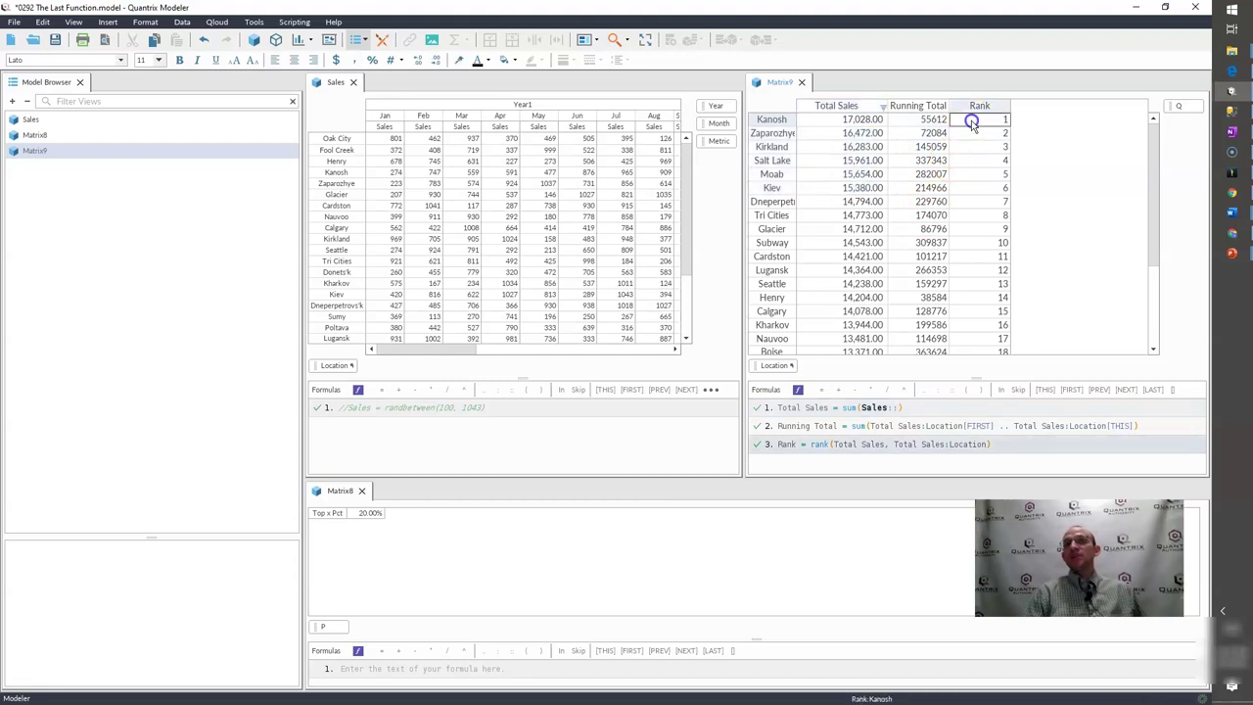
click(986, 102)
key(Return)
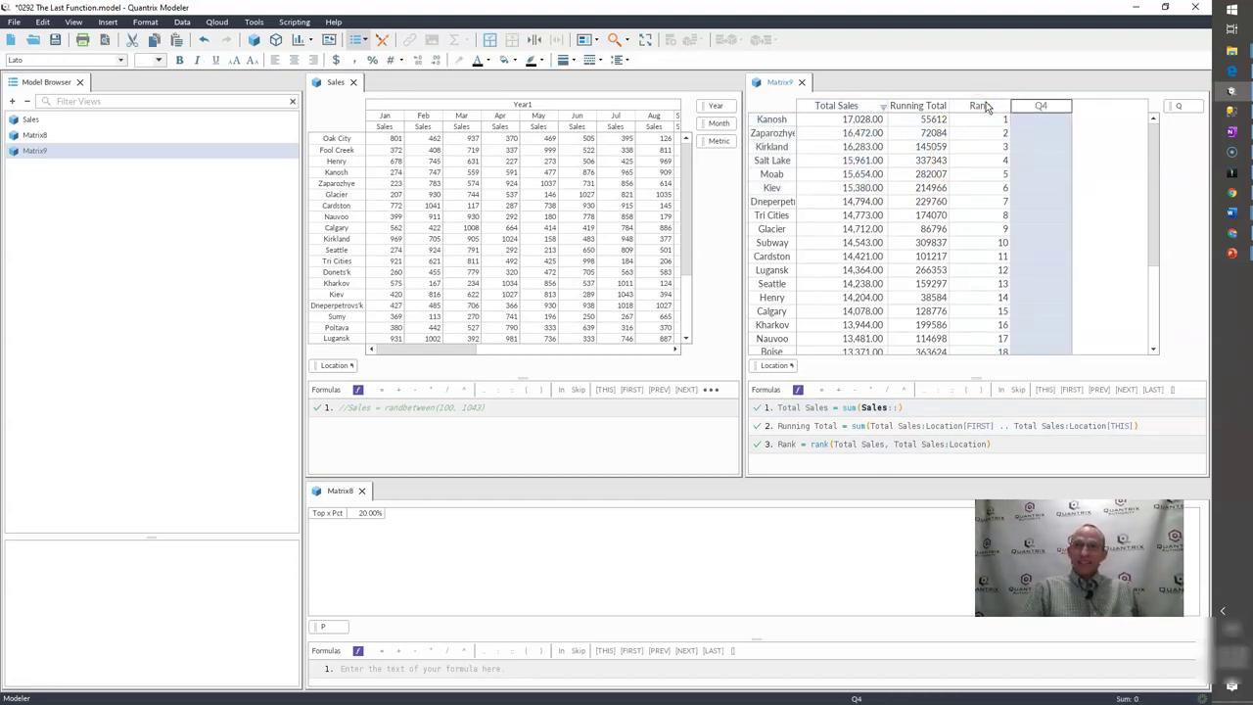
text(Running To)
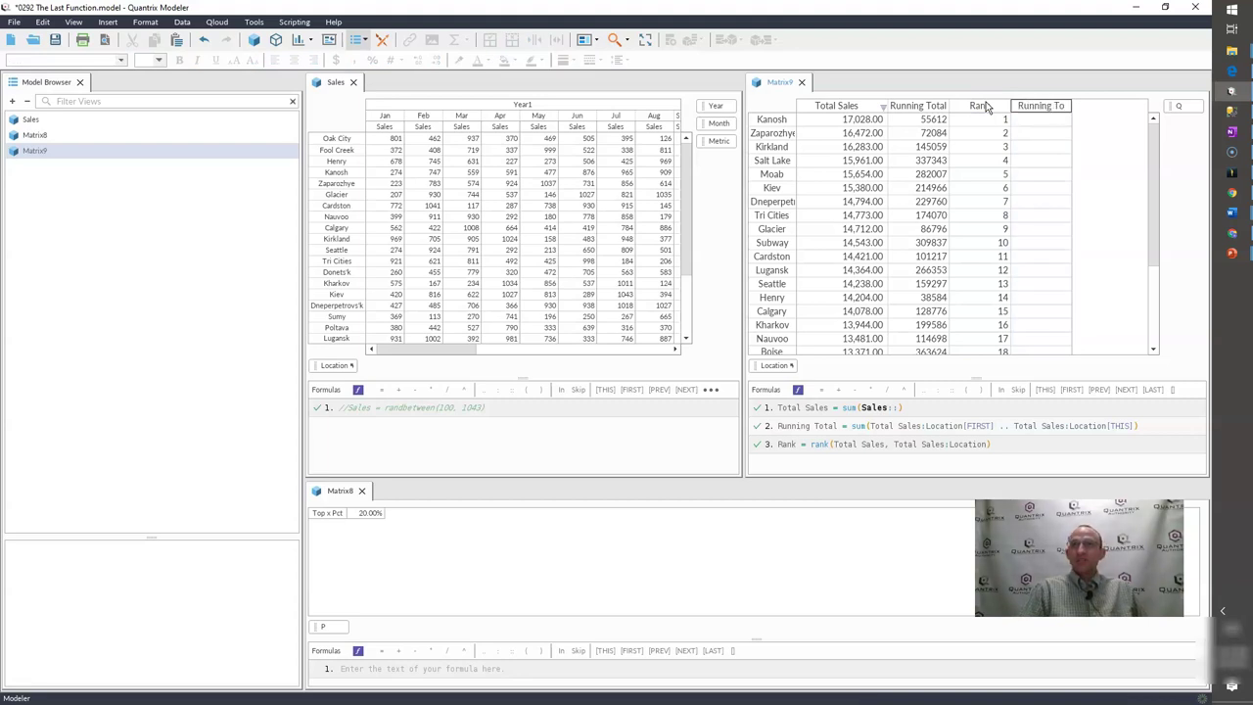
key(BackSpace)
key(BackSpace)
key(BackSpace)
text(tal by Rank)
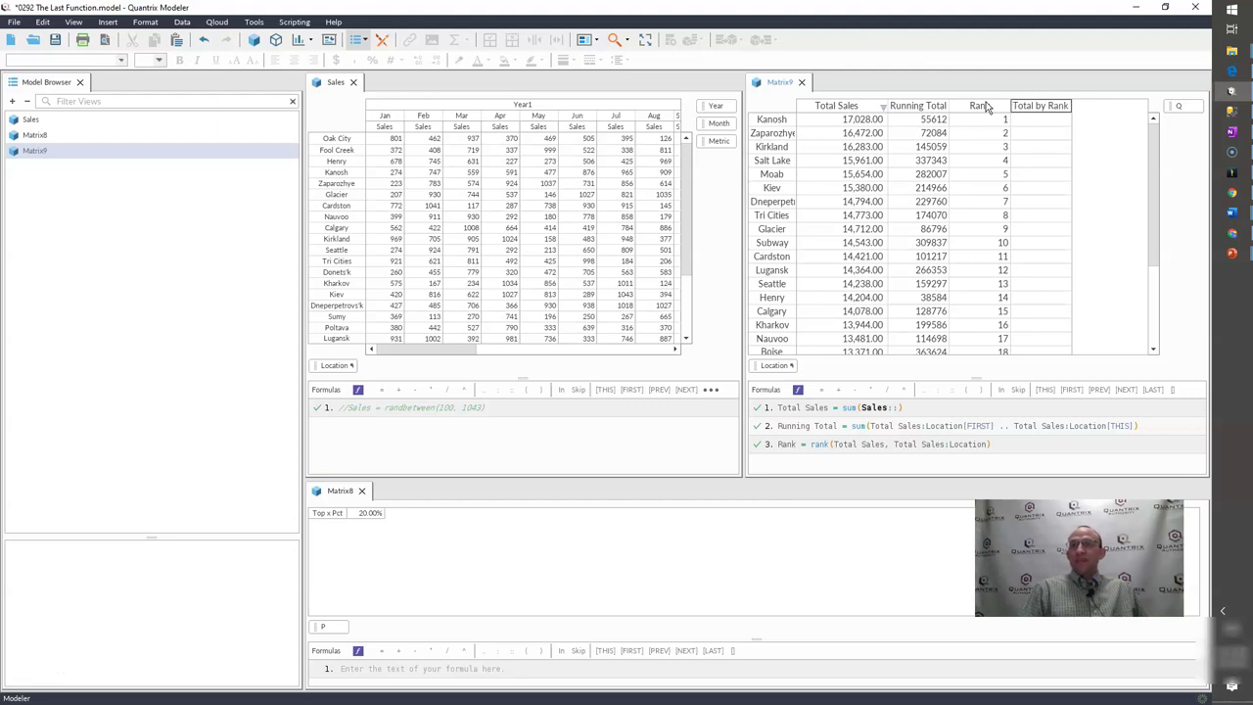
Step: Enter the formula sum(selects(Total Sales:Location, Rank:Location, "<" & Rank)) for Running Total by Rank
key(Return)
text(=)
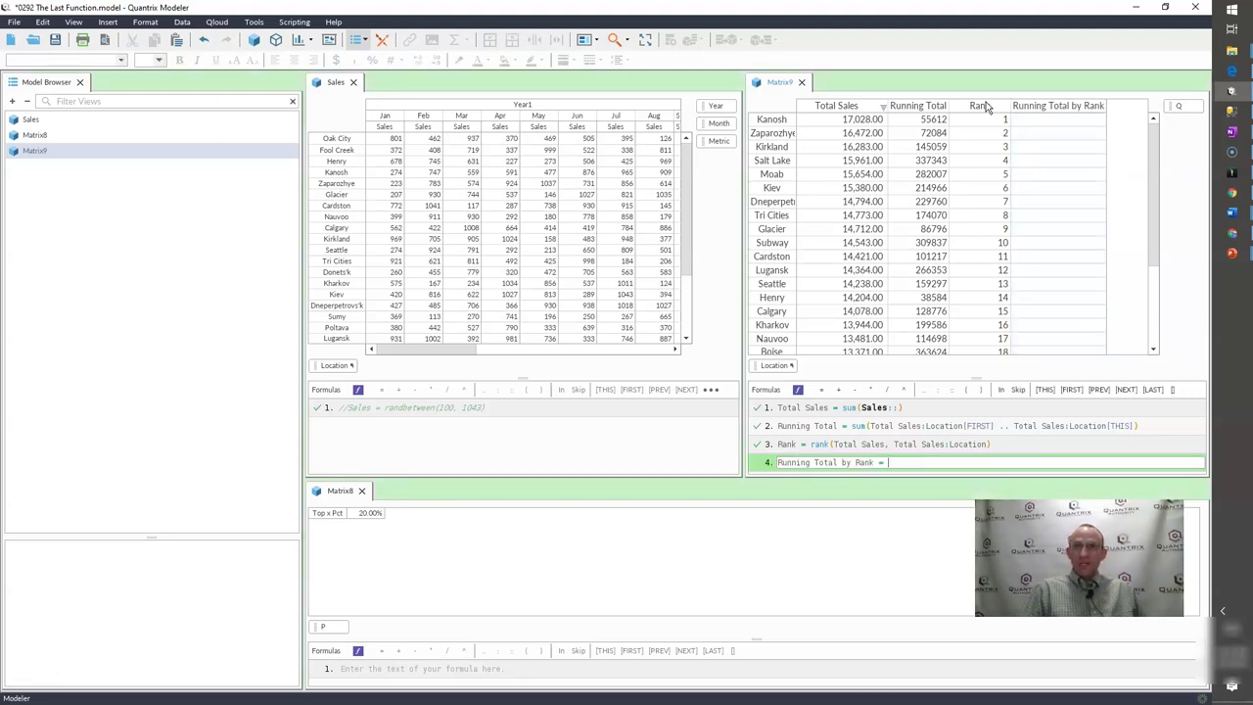
text(sum(sele)
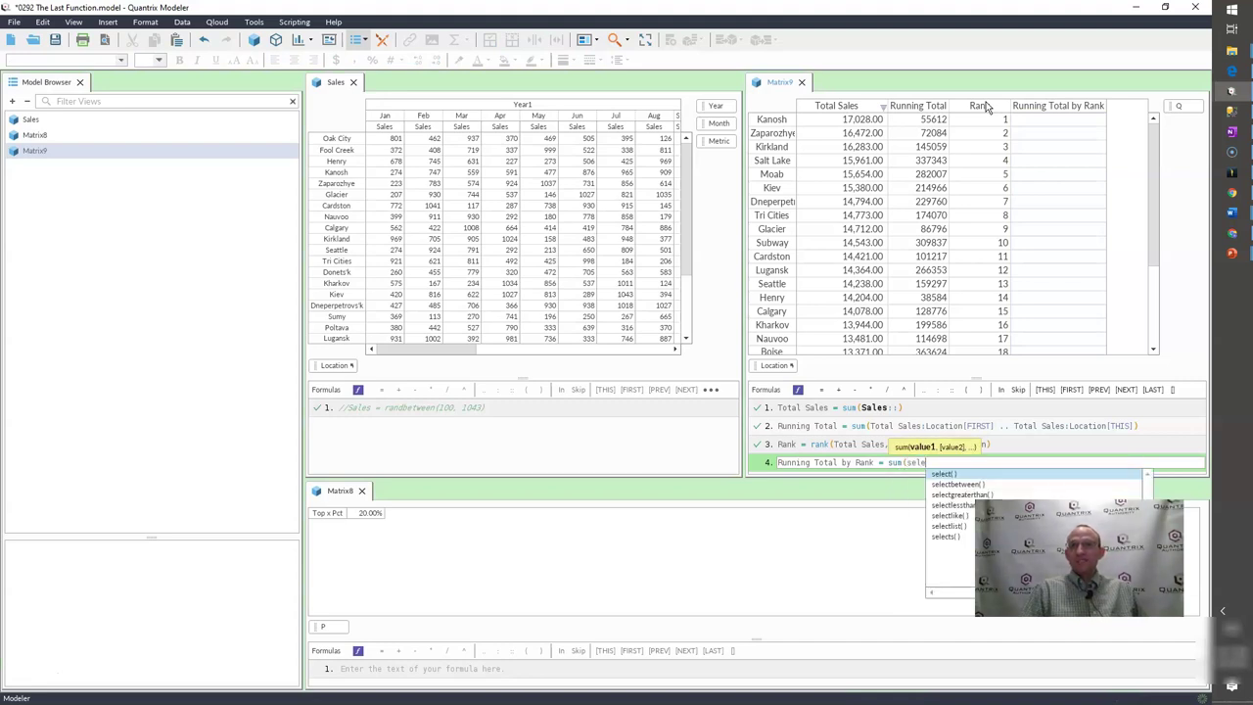
text(cs)
text(ts)
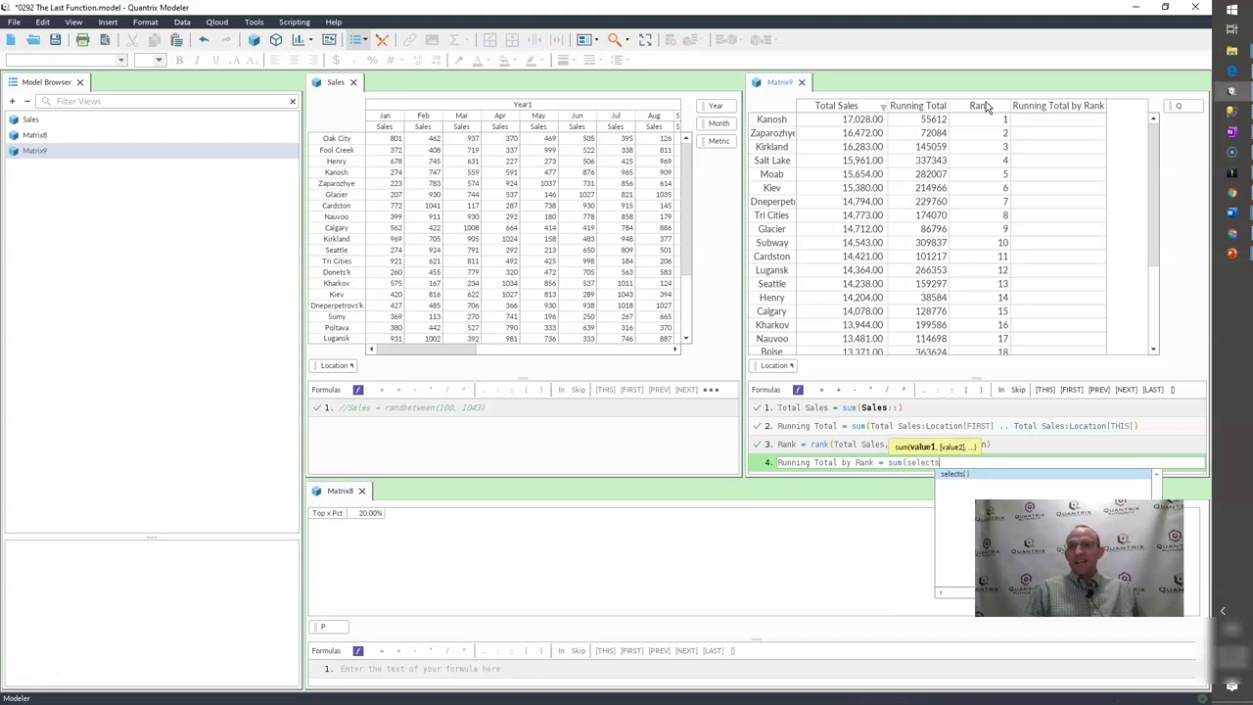
text(()
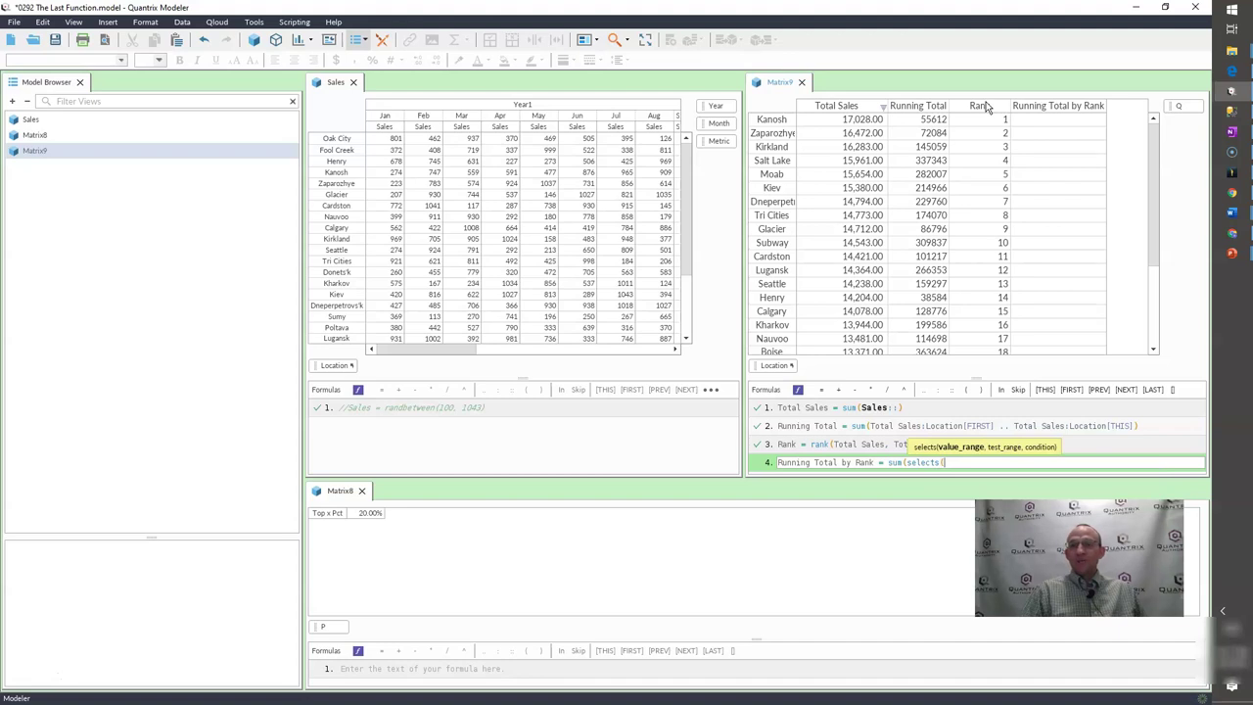
click(974, 102)
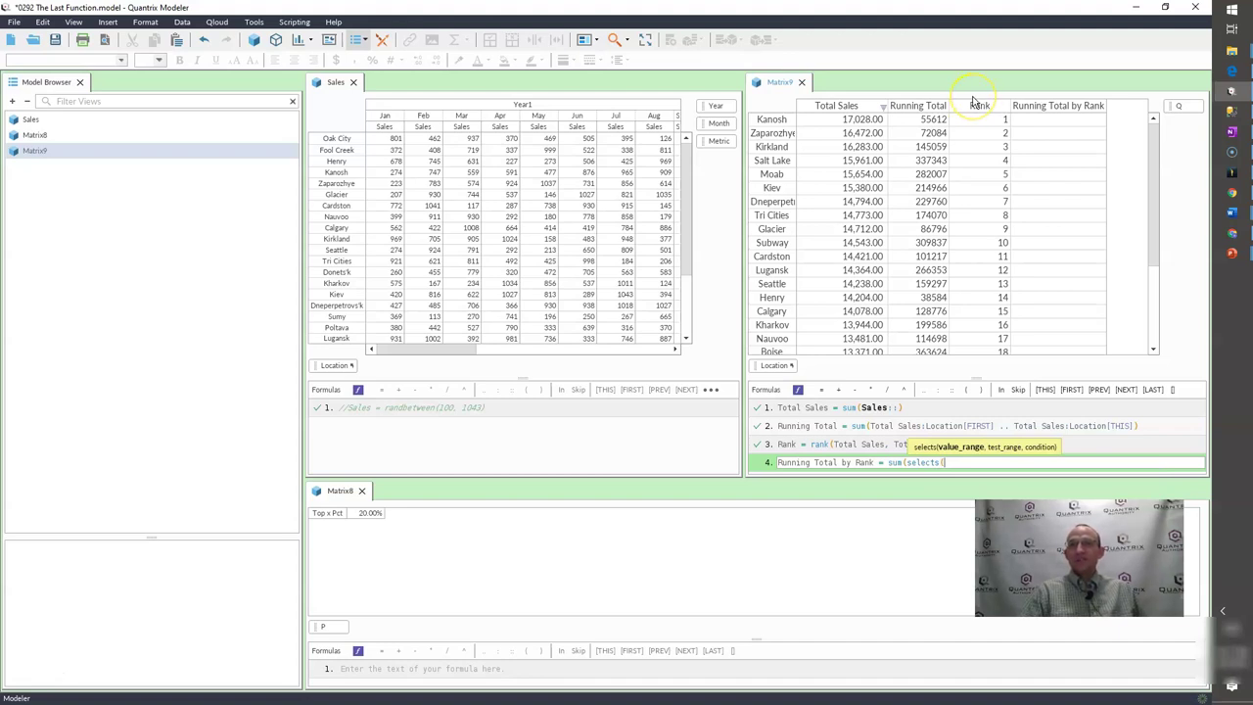
text(Total Sales)
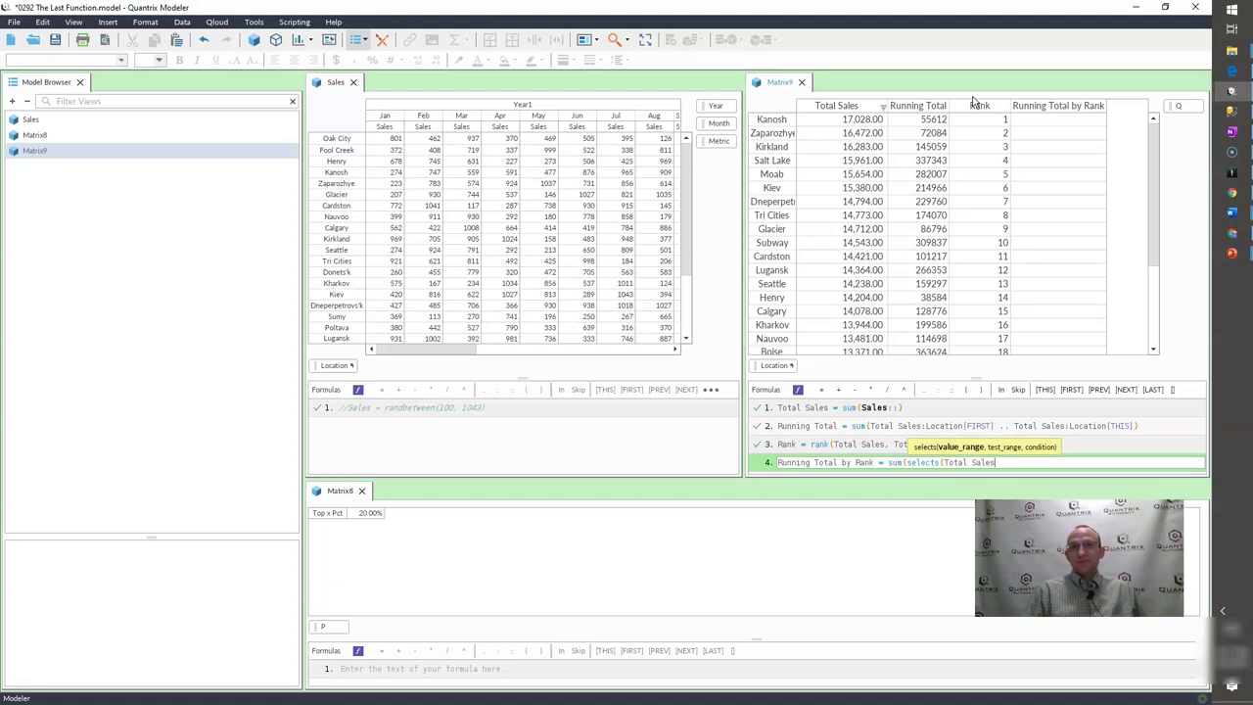
text(:lo,)
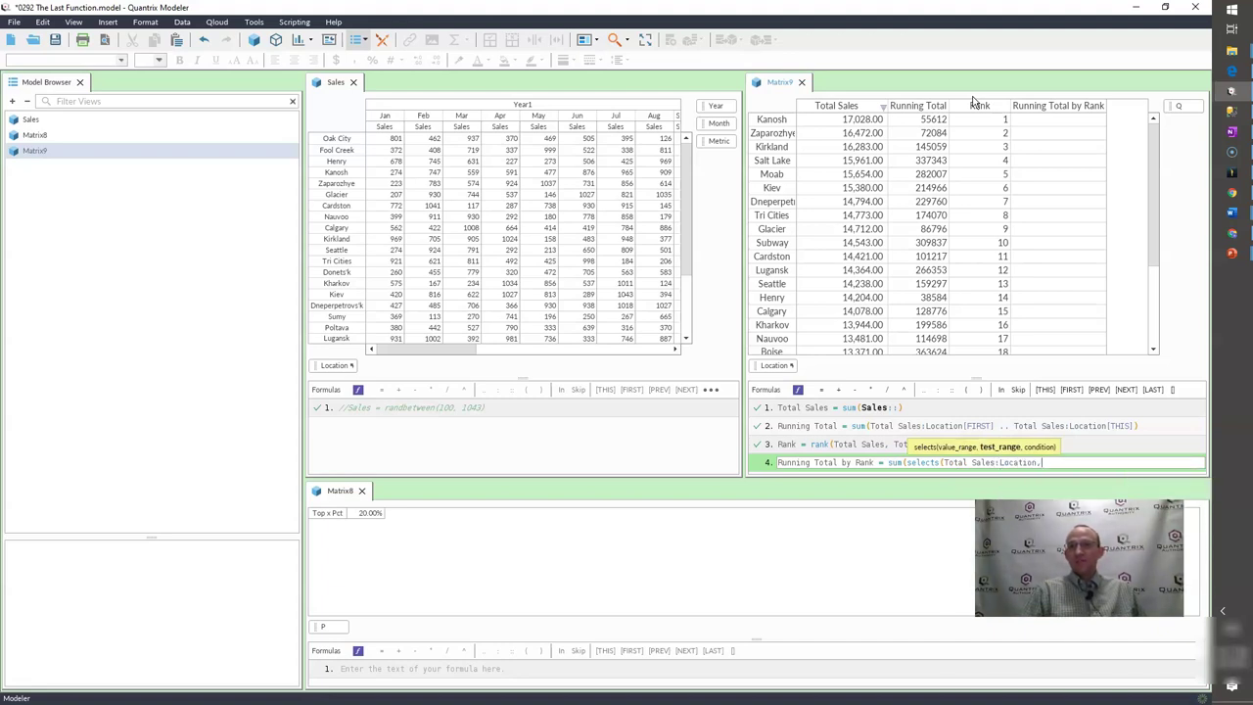
text( Rank:Location,)
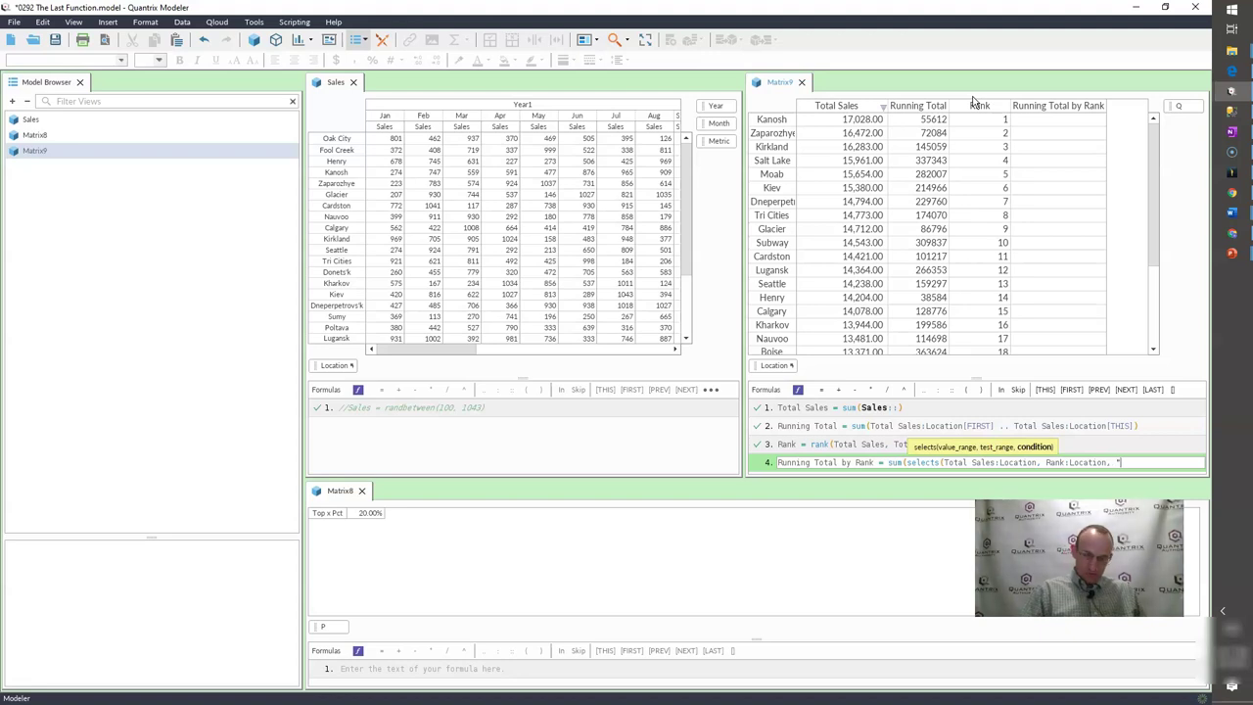
text( "<" & Rank)
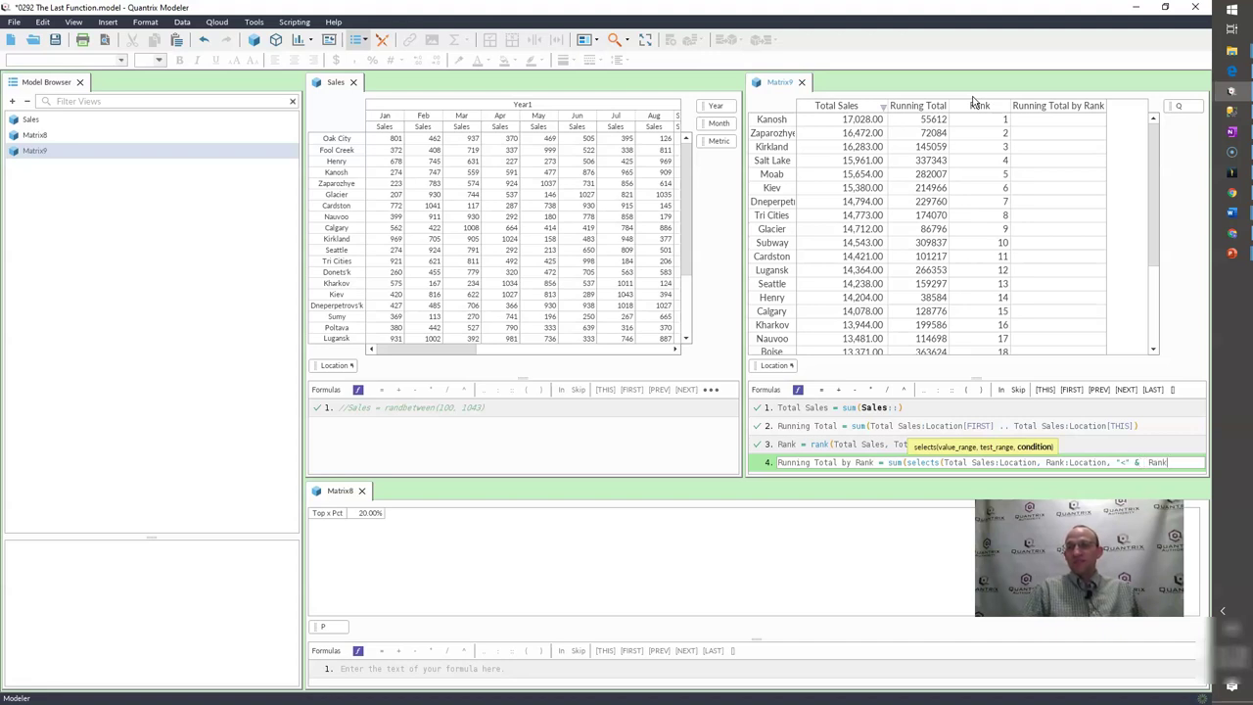
text())
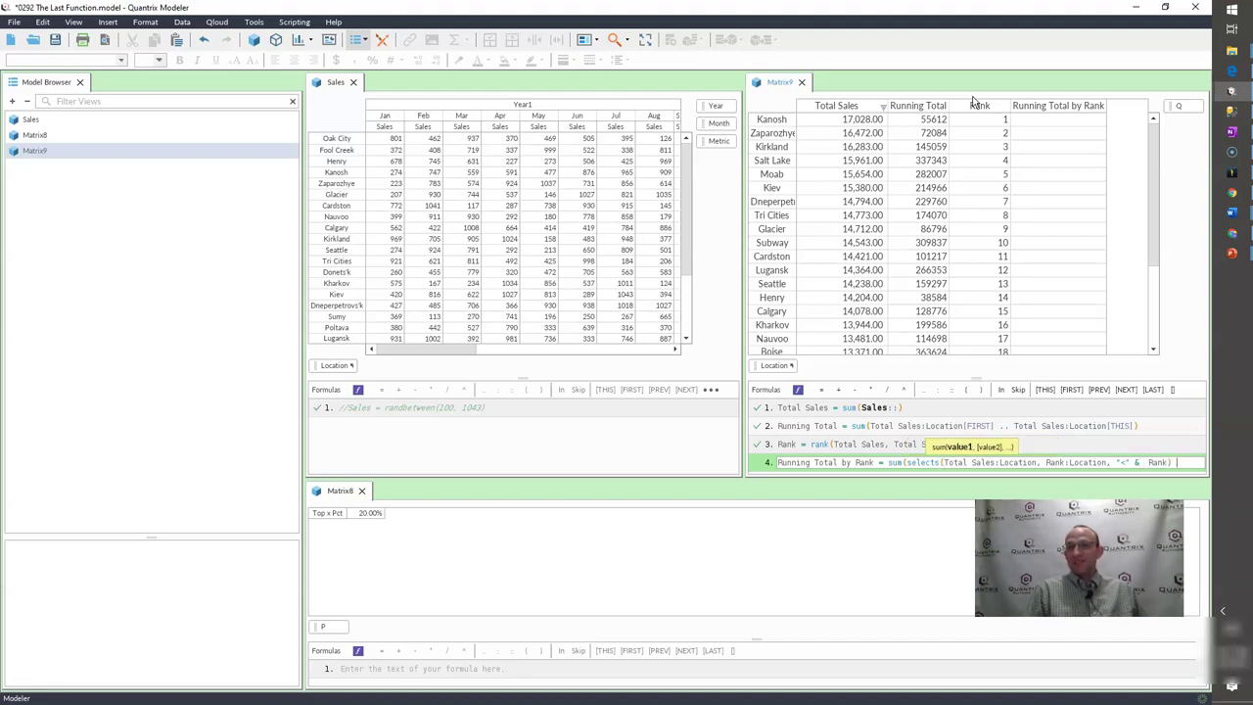
text())
key(Return)
click(982, 91)
click(1064, 134)
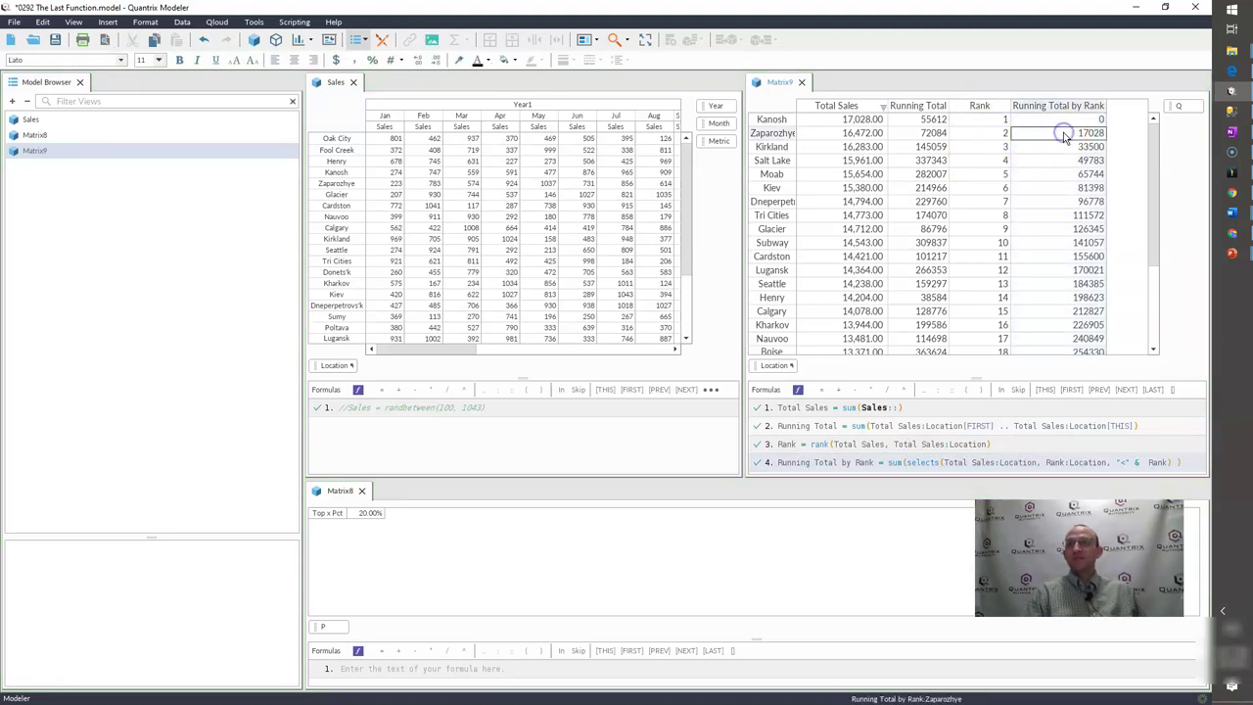
Step: Correct the condition from "<" to "<=" so Kanosh shows 17028 and Zaporozhye 33500
click(1125, 464)
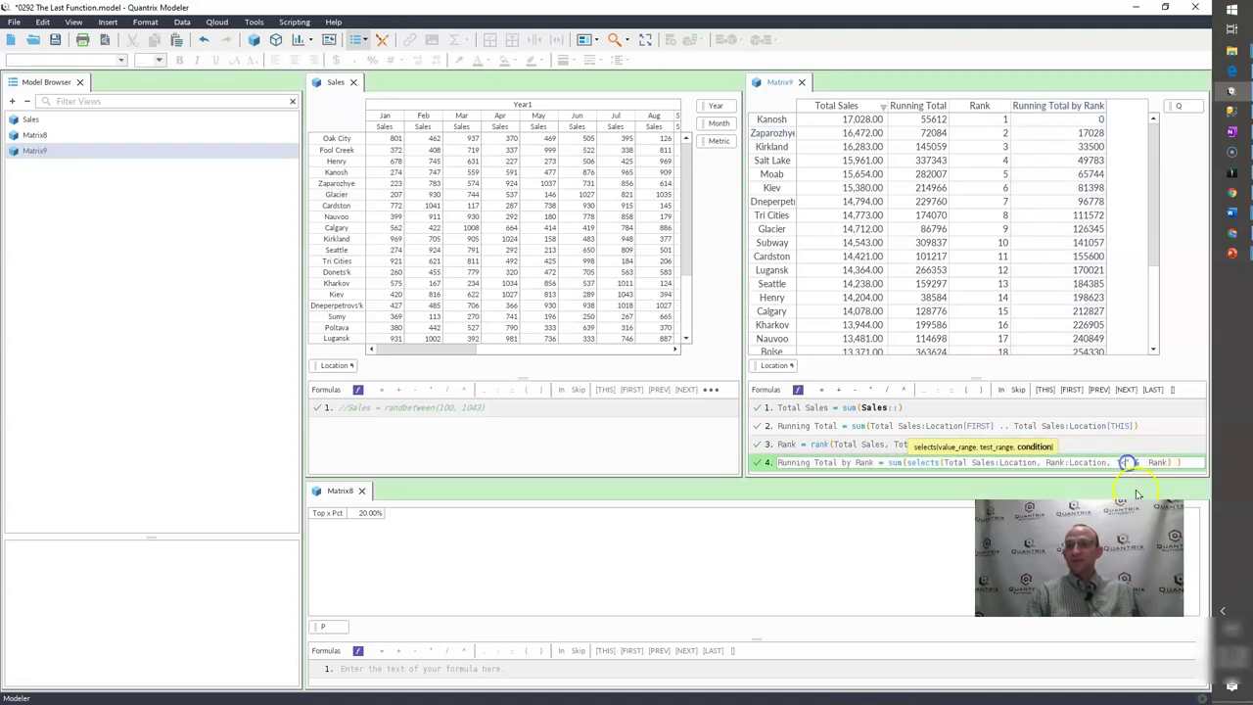
text(=)
key(Return)
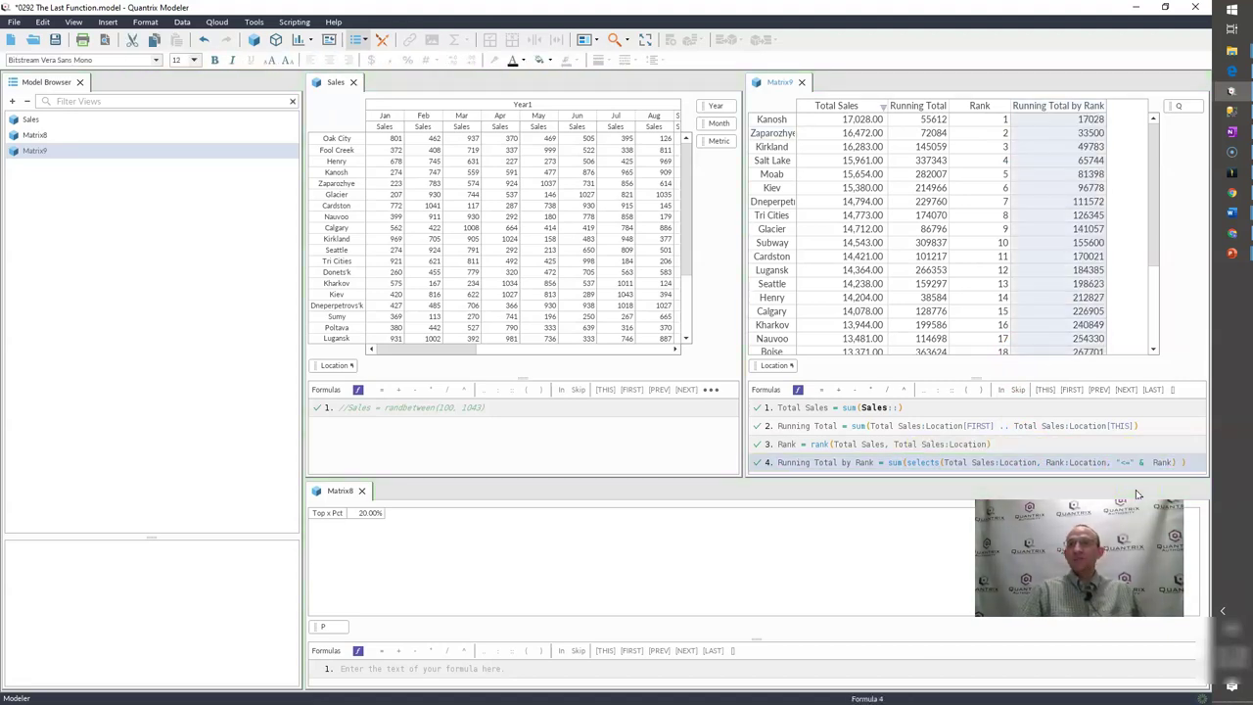
click(955, 219)
click(877, 121)
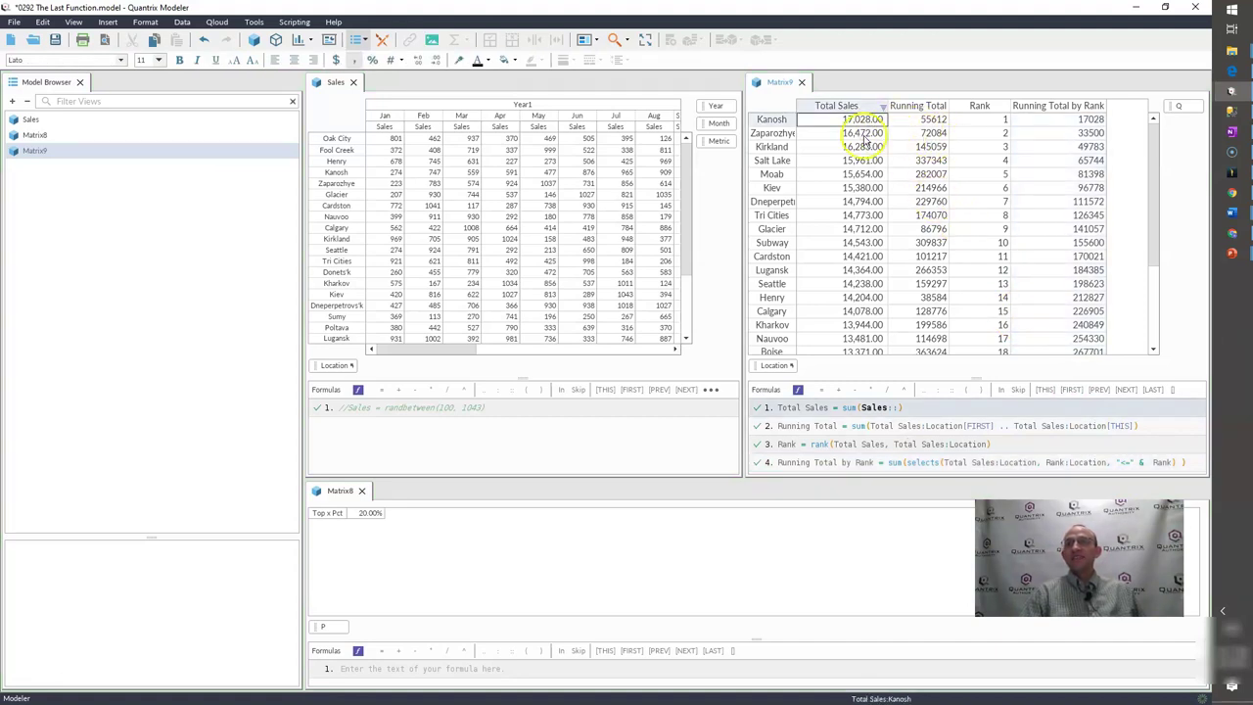
click(1088, 119)
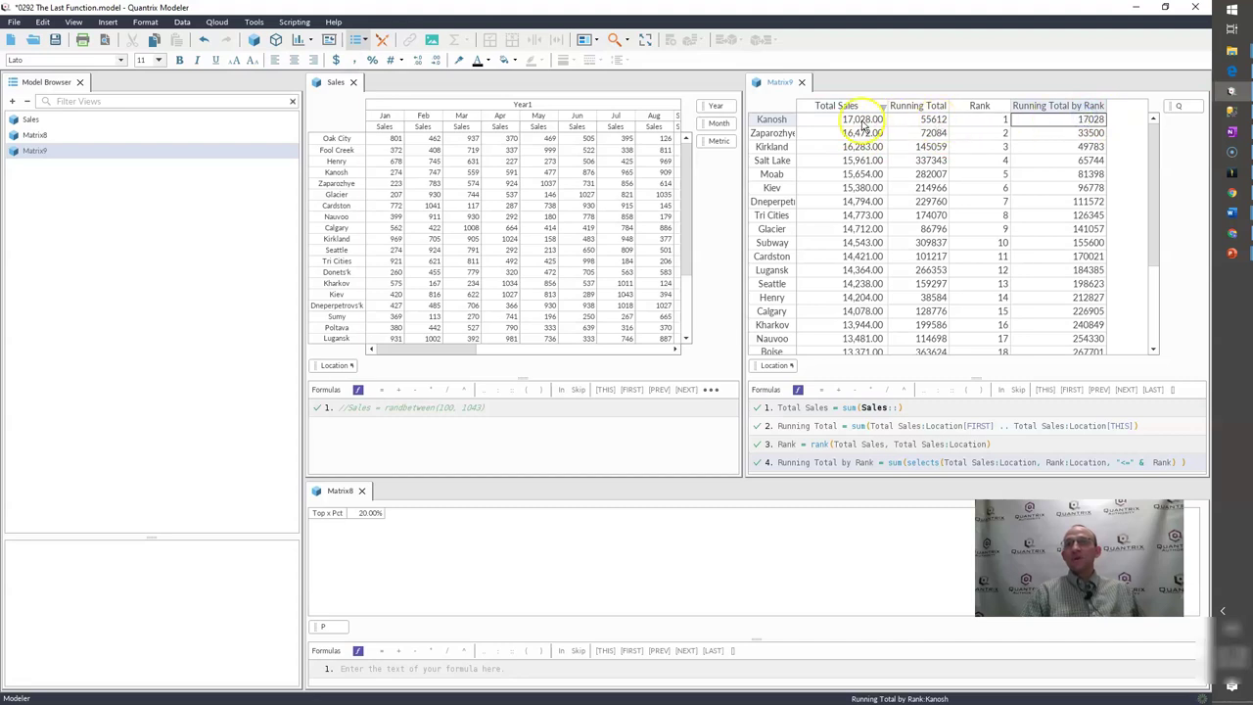
drag(864, 120, 860, 134)
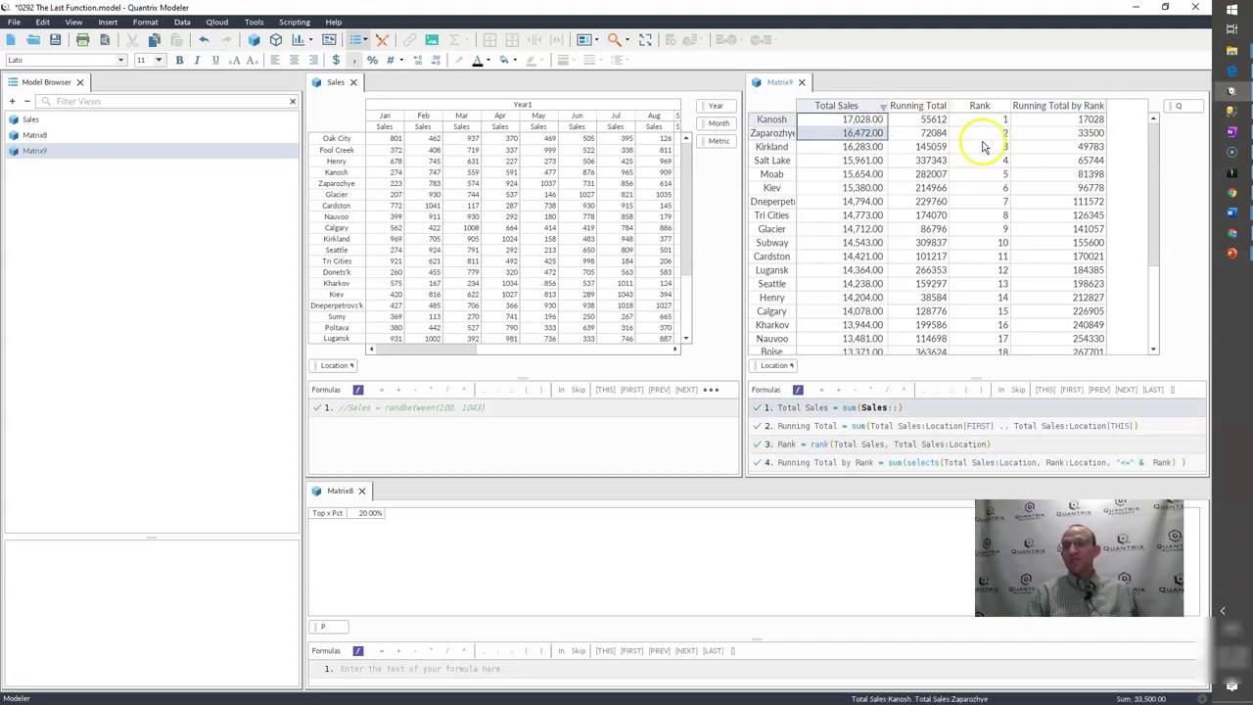
click(1057, 134)
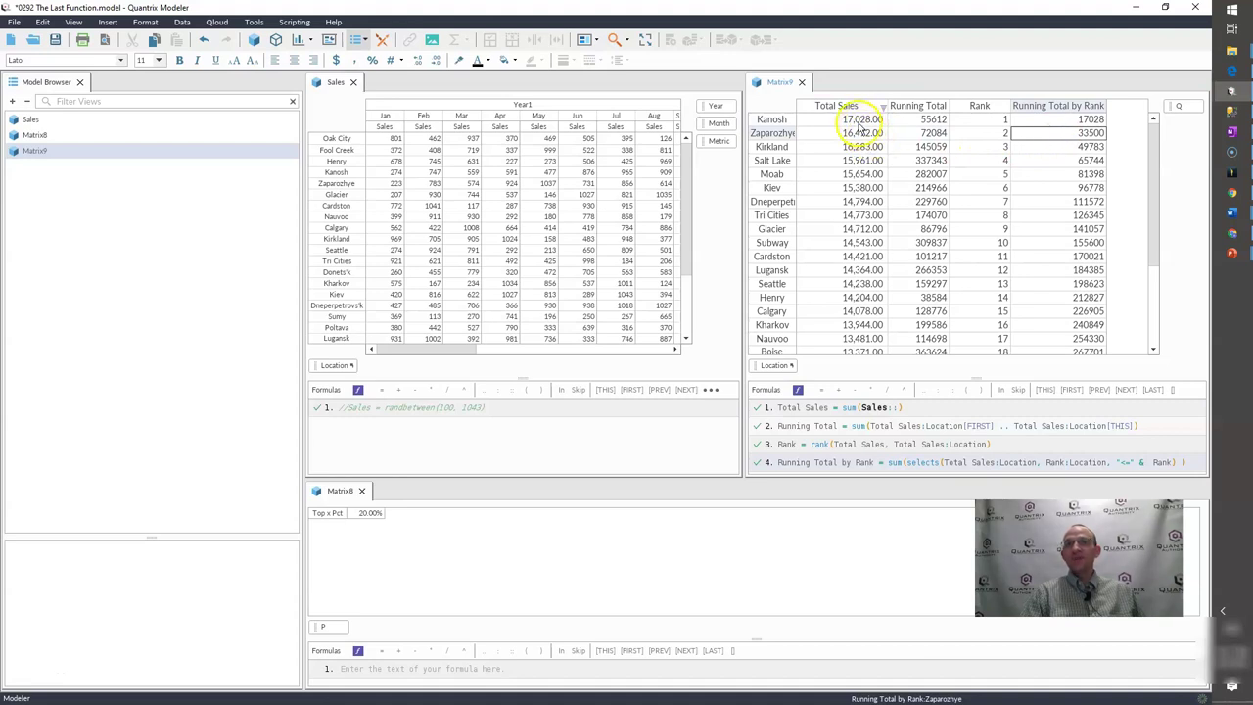
drag(861, 119, 846, 147)
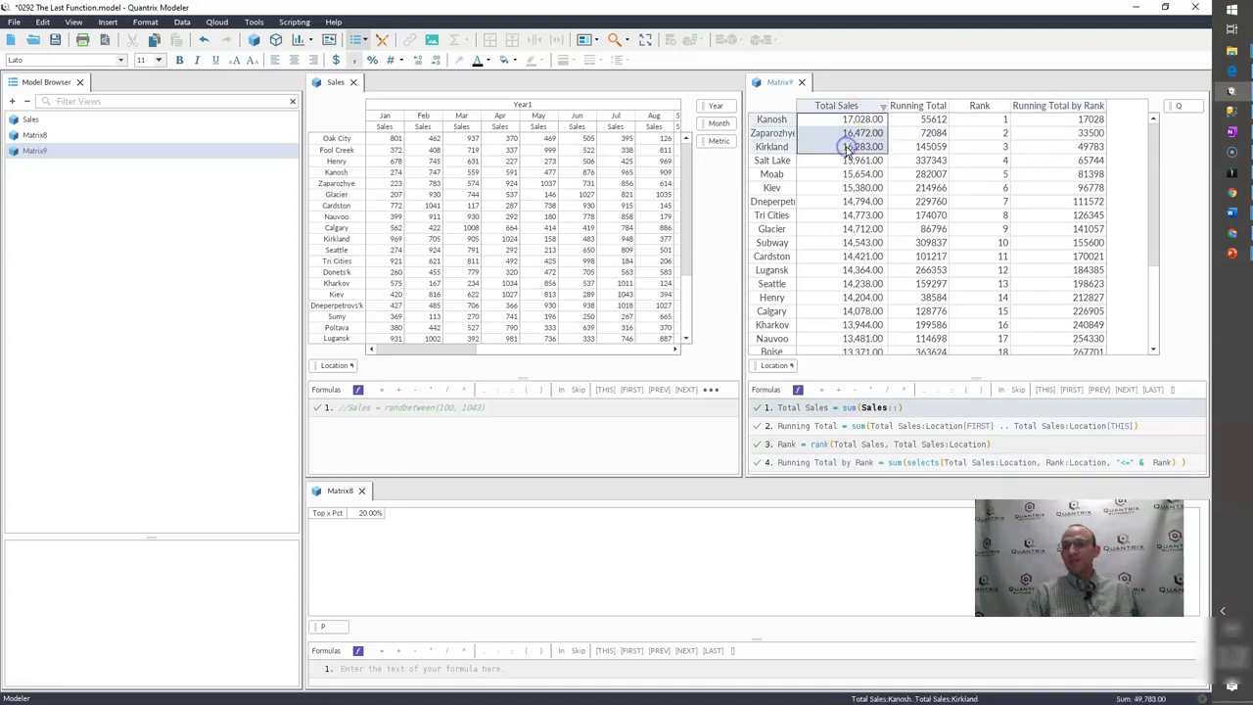
click(1086, 148)
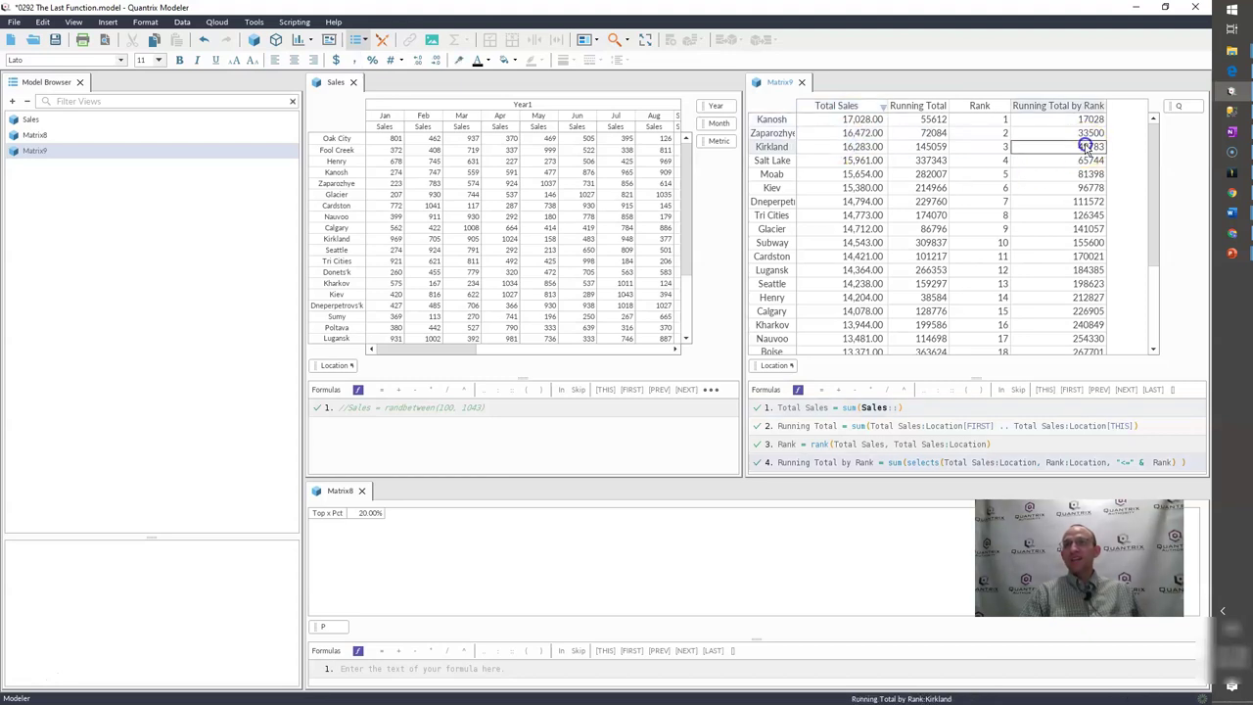
drag(857, 147, 847, 121)
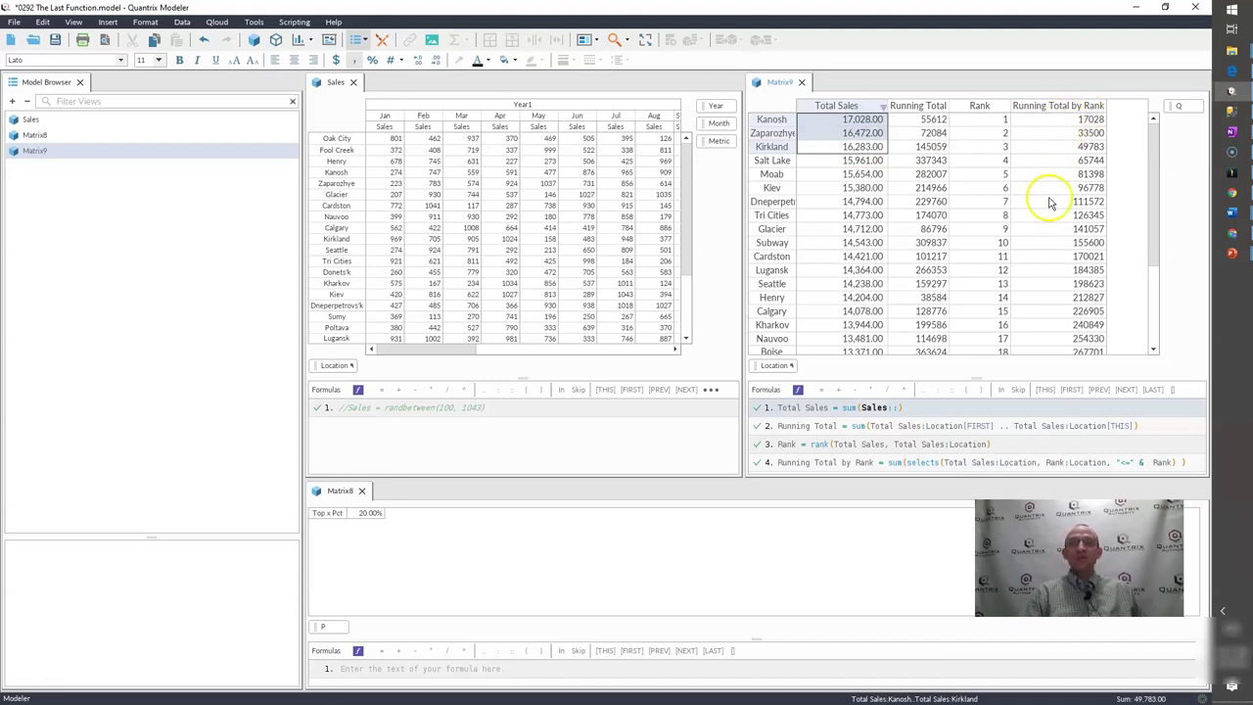
click(994, 120)
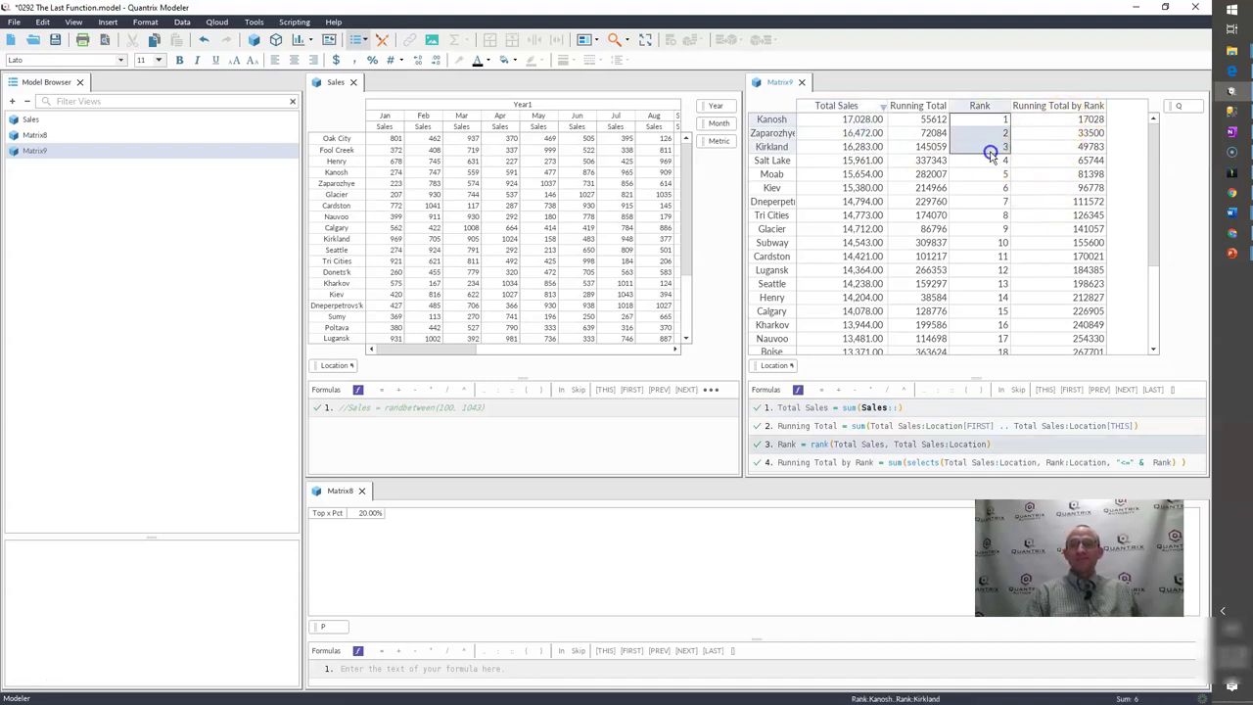
click(986, 132)
click(1046, 133)
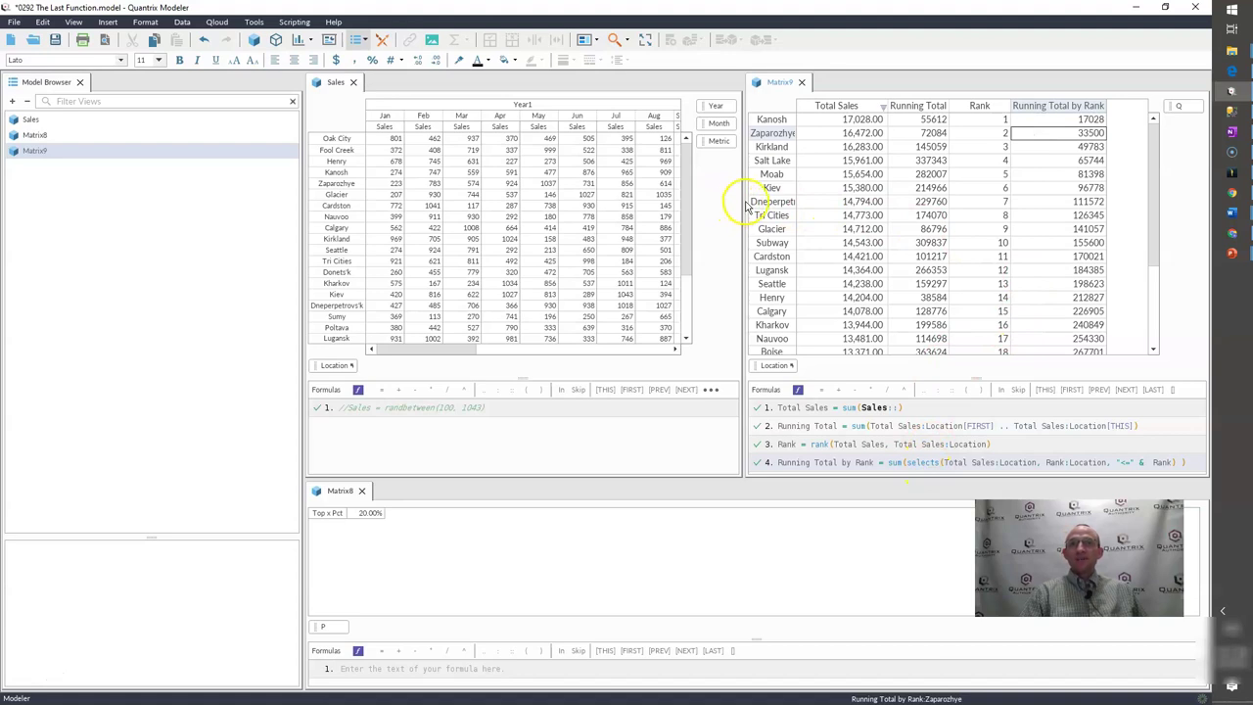
Step: Widen Matrix9 and add a Q5 column with =sum(Total Sales:Location), showing 376773
drag(744, 199, 651, 199)
click(958, 109)
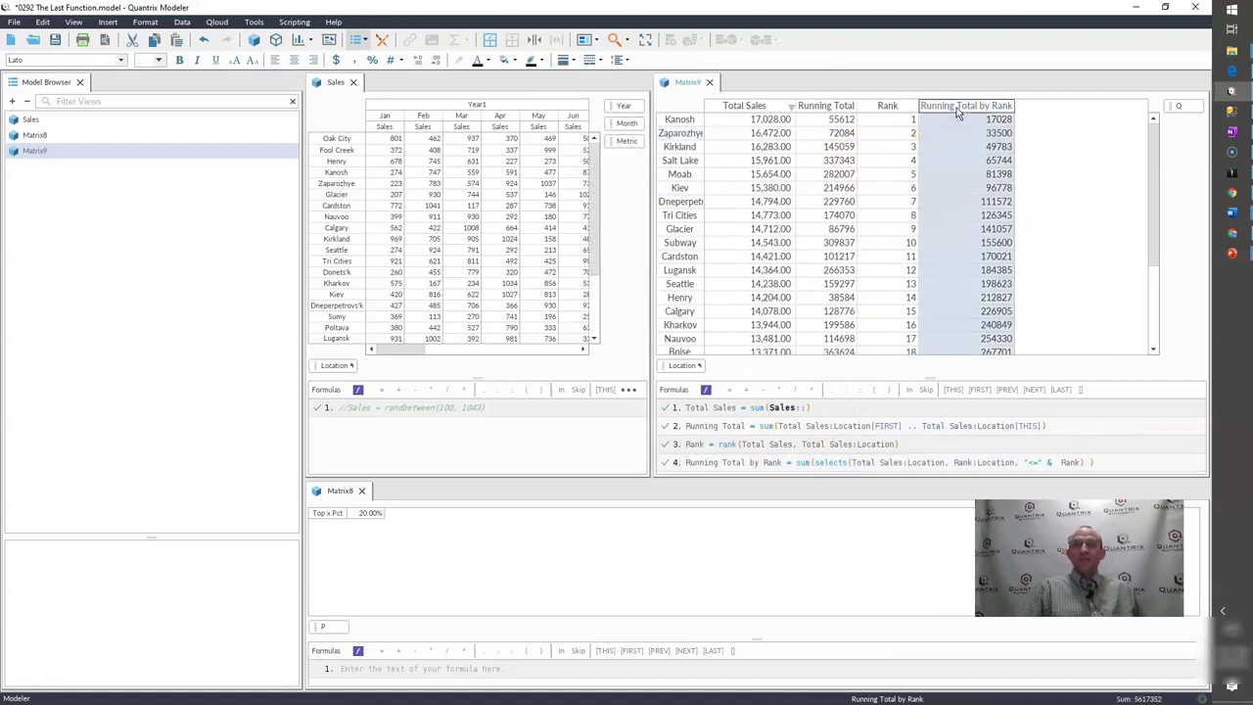
key(Return)
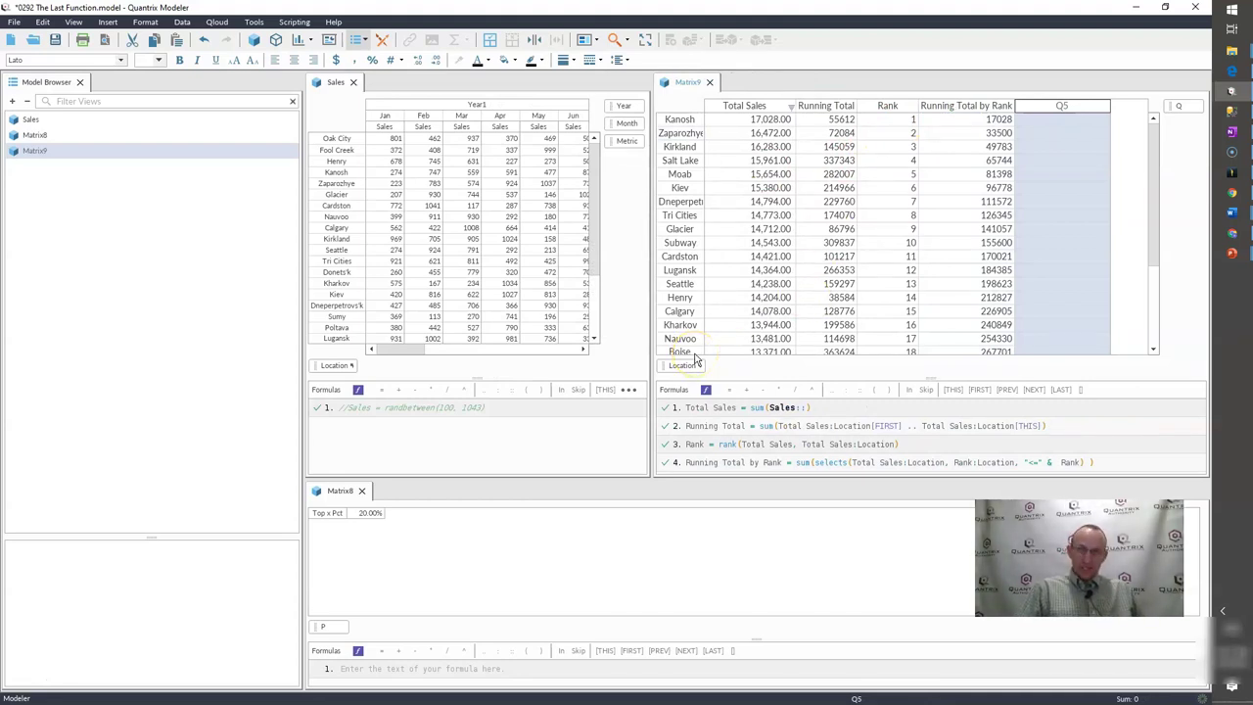
text(=)
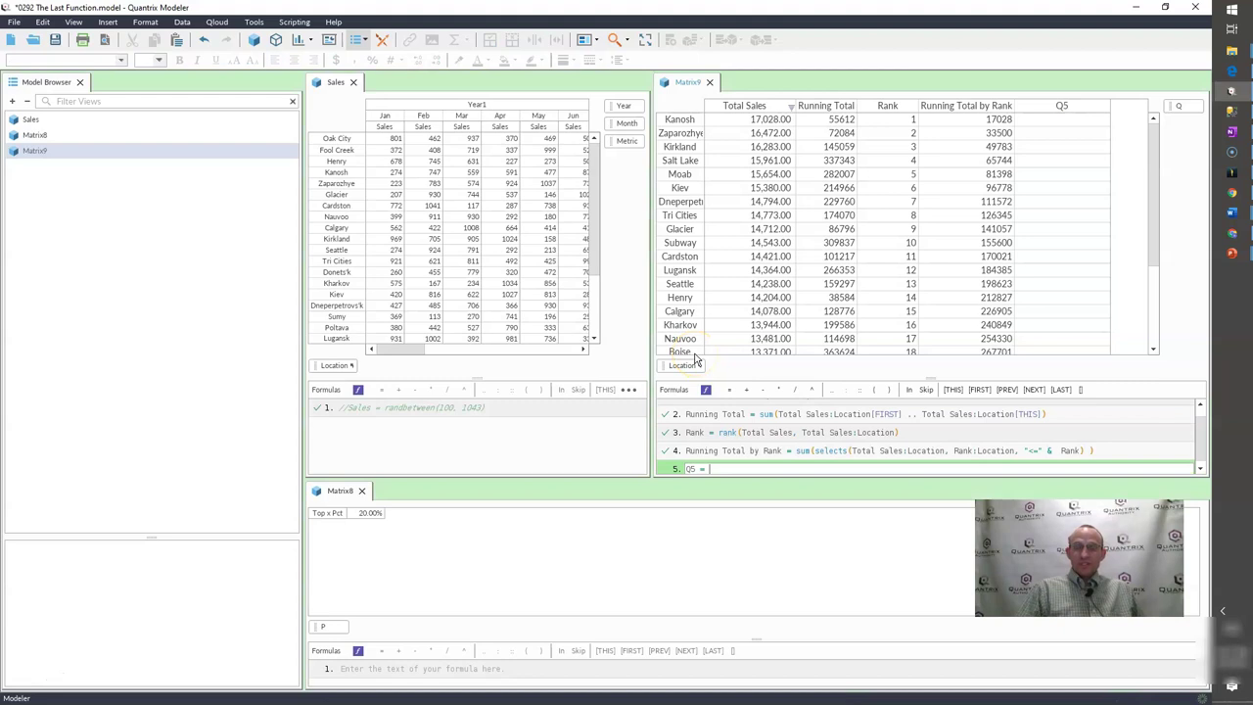
text(sum()
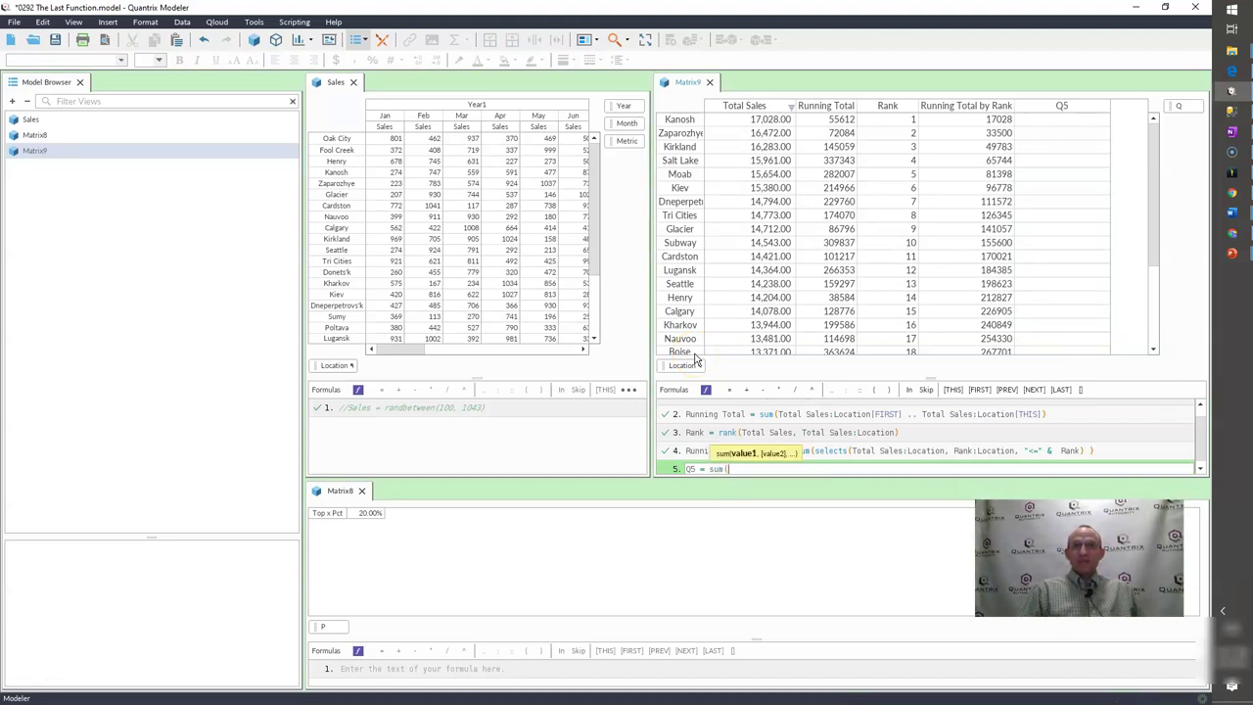
text(total Sales:Location))
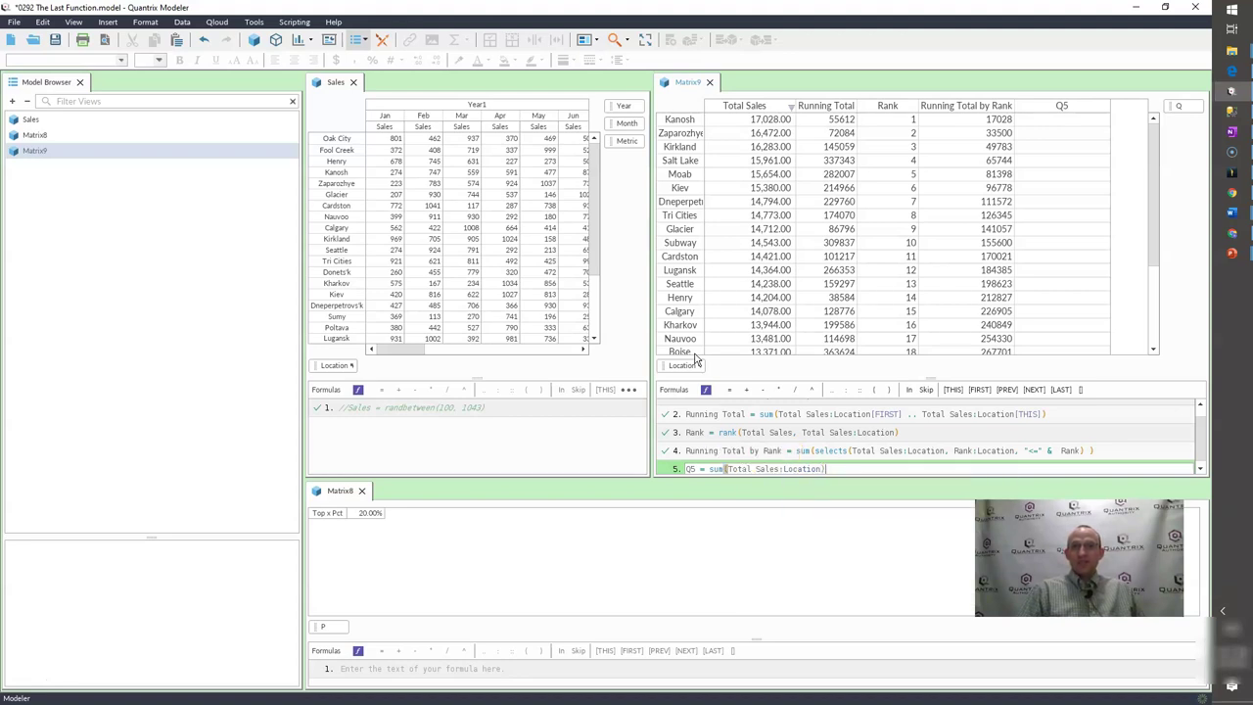
key(Return)
Step: Format Q5 with thousands separators to read 376,773, and compare against the Total Sales column
click(1095, 284)
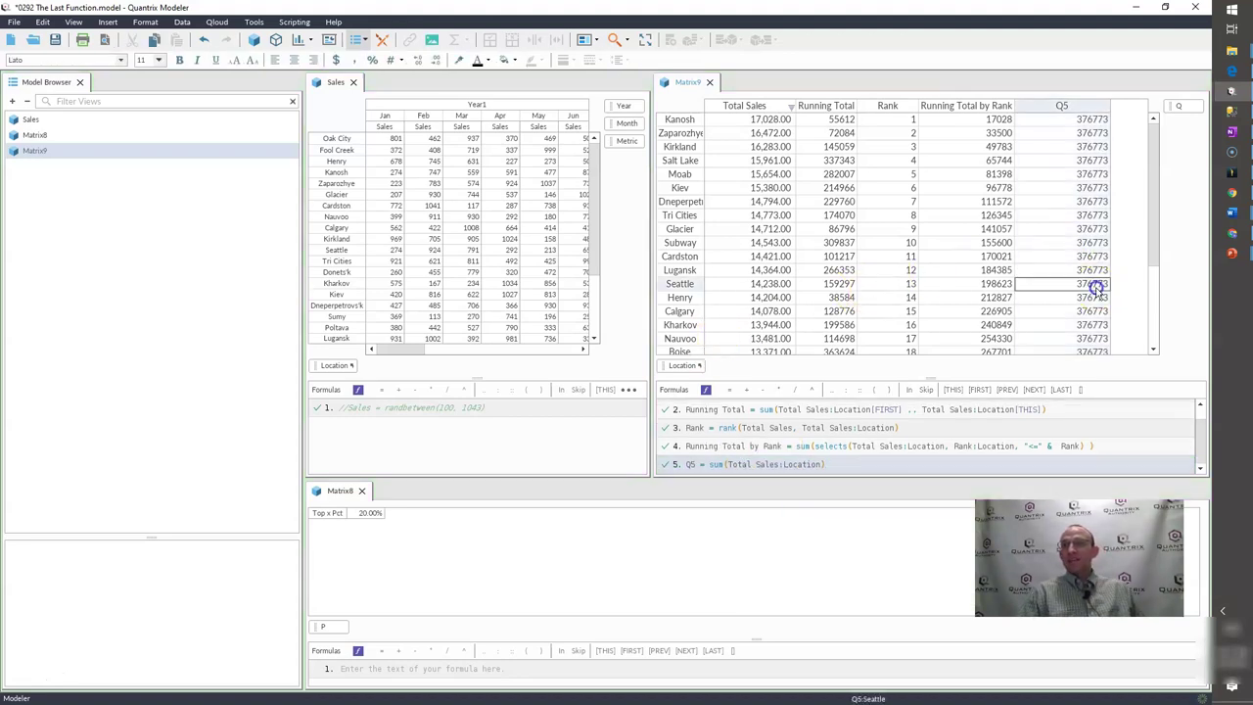
click(1072, 122)
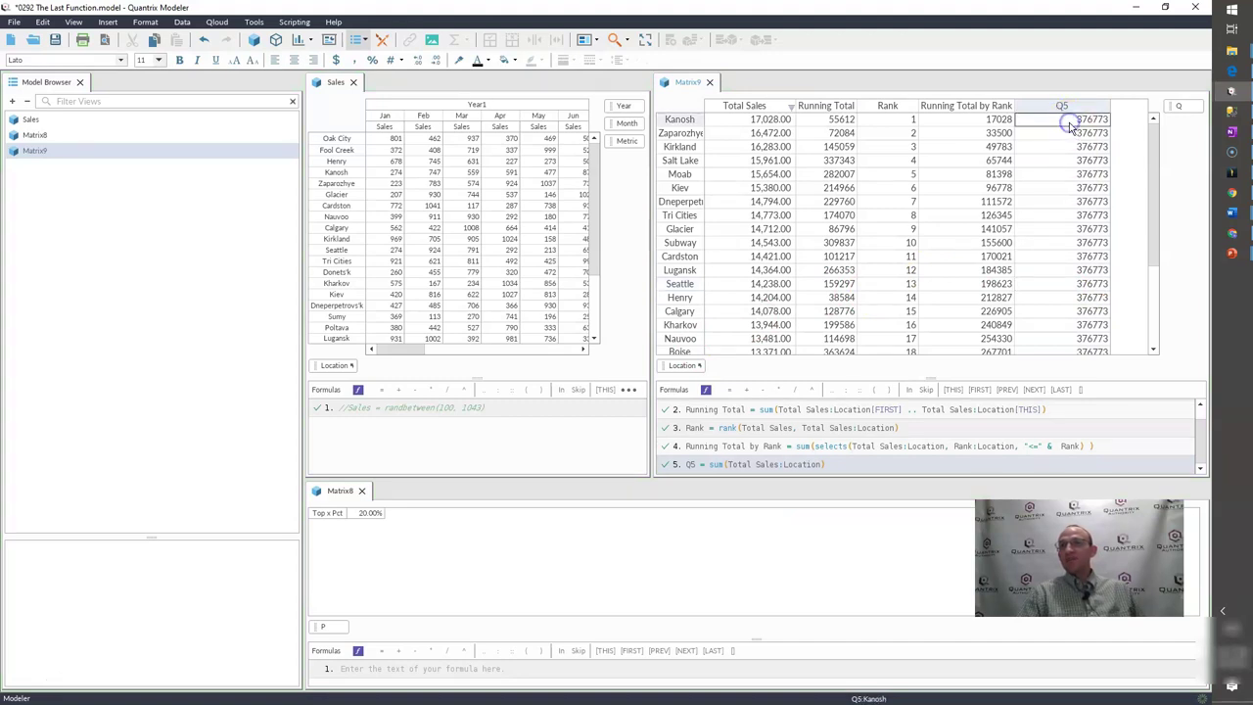
click(1062, 106)
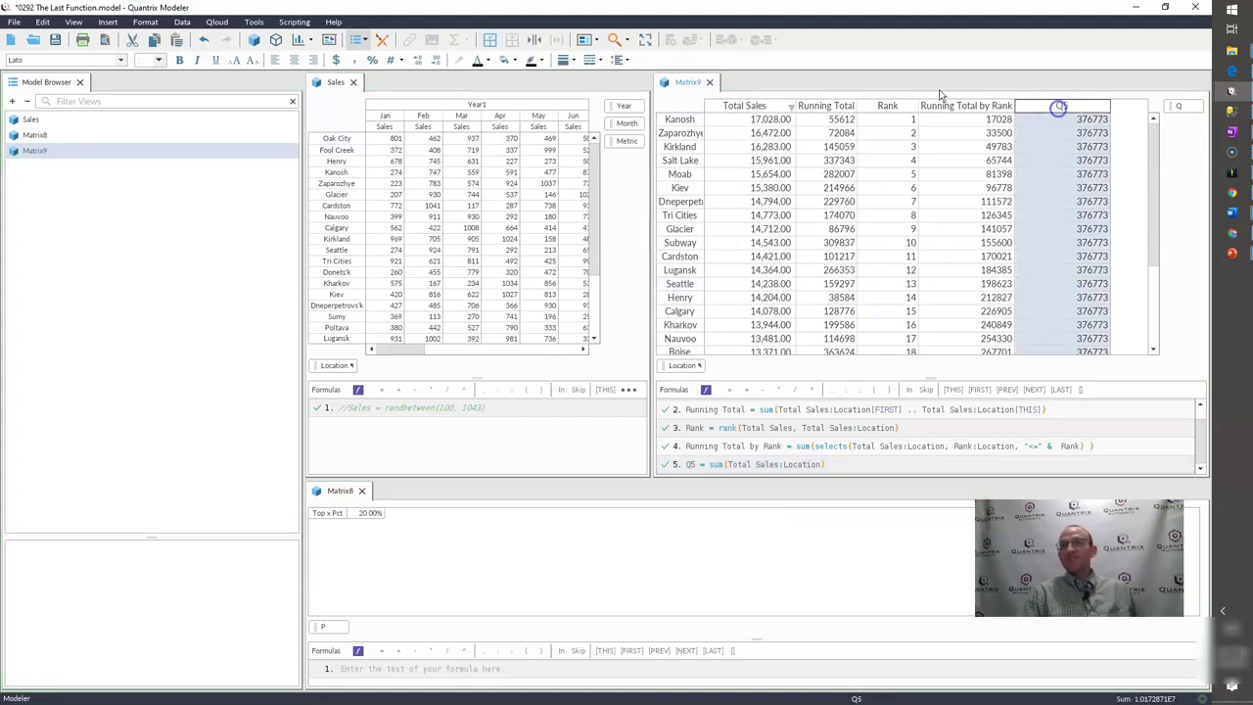
click(355, 60)
click(432, 62)
click(893, 214)
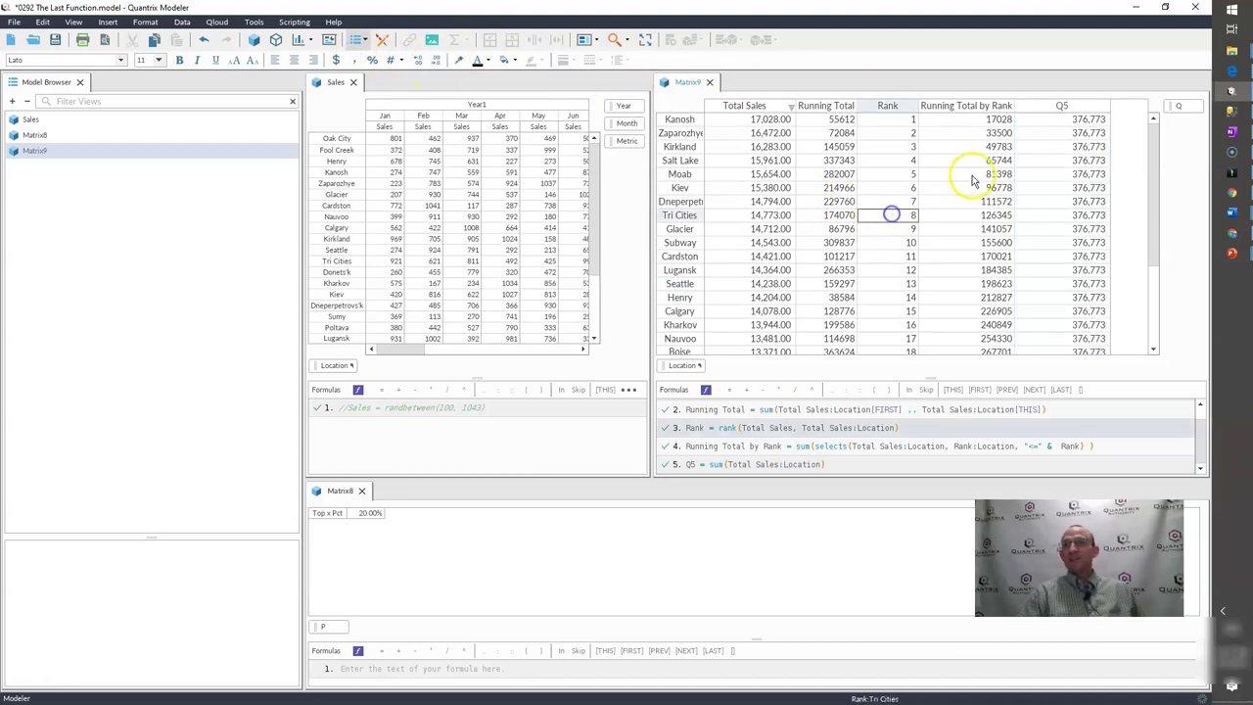
click(1055, 134)
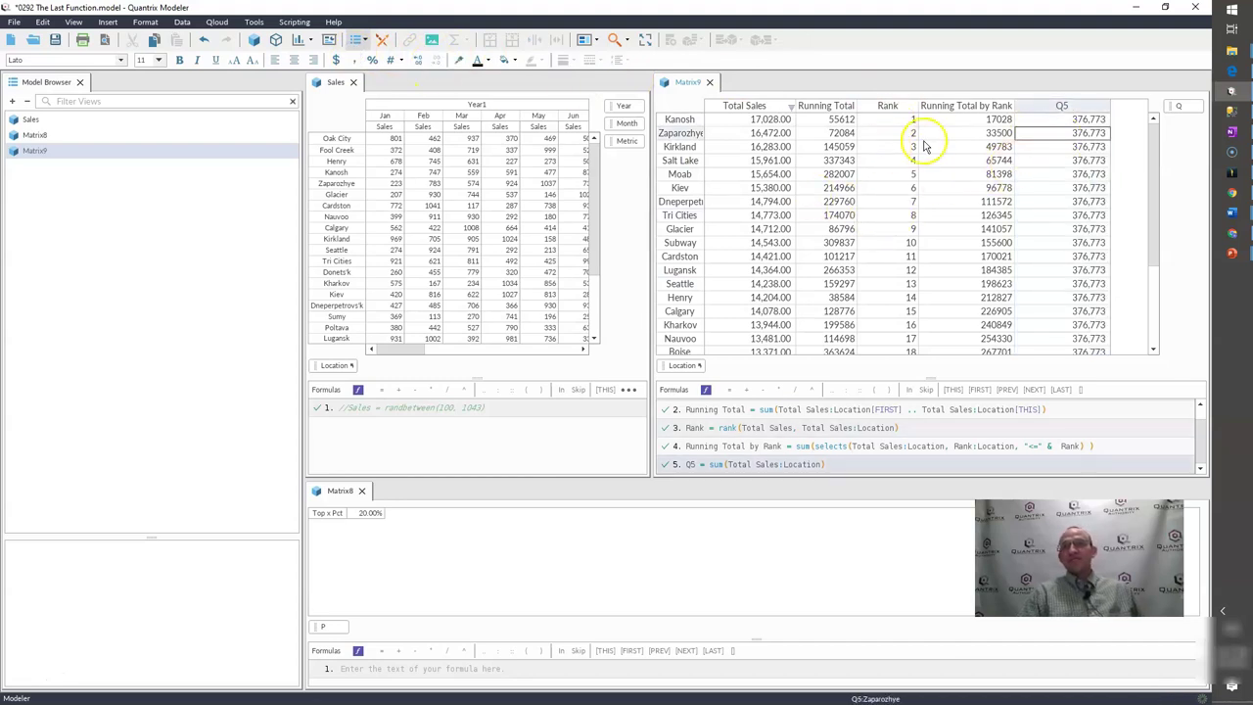
click(750, 106)
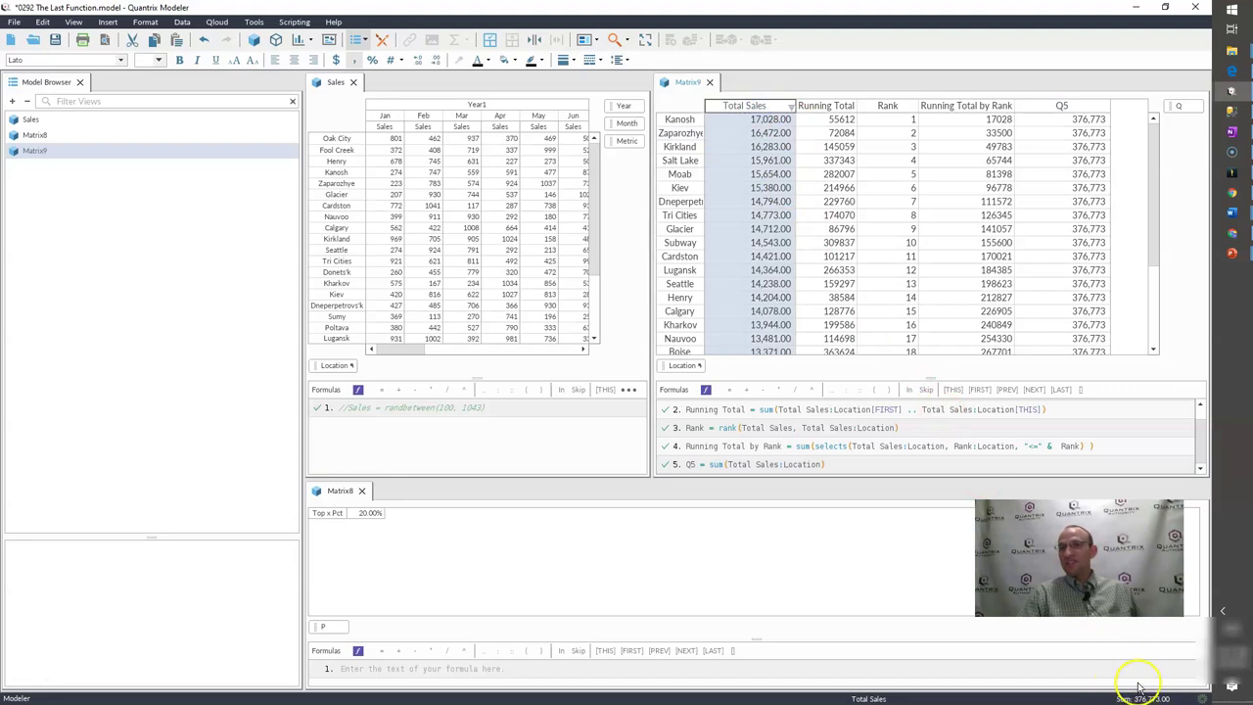
Step: Revise the Q5 formula to divide Running Total by Rank by total sales
click(1075, 174)
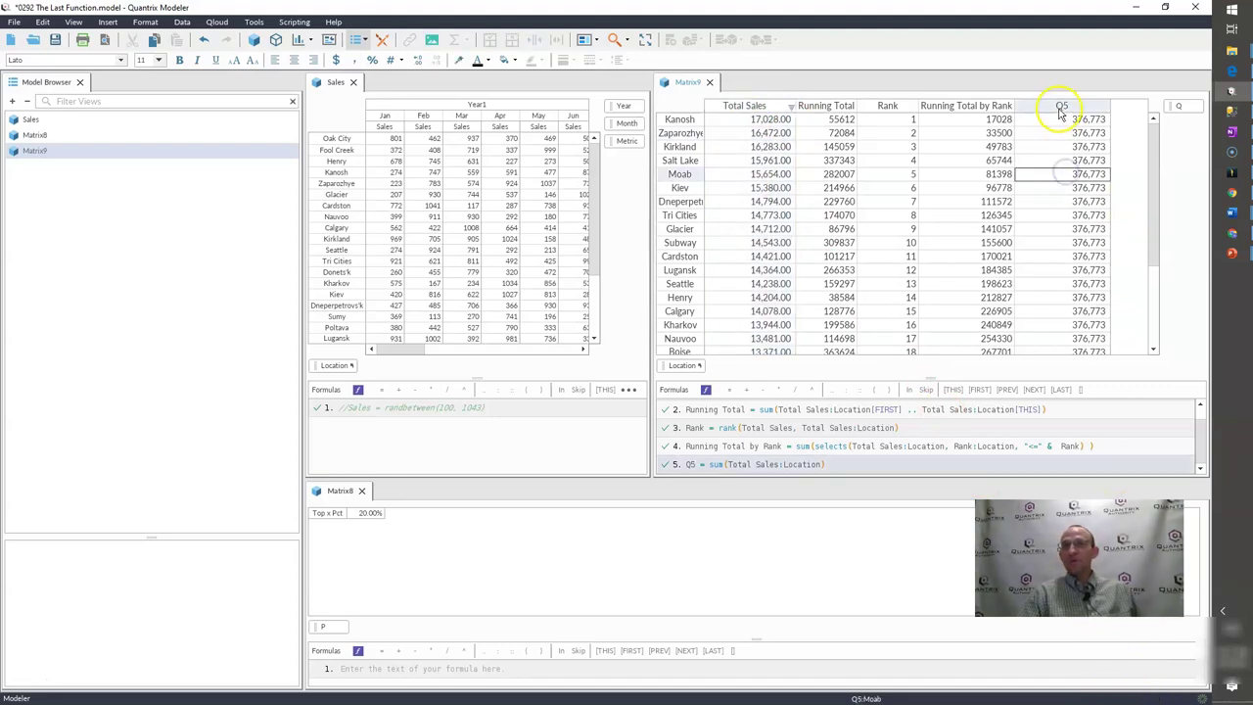
click(712, 464)
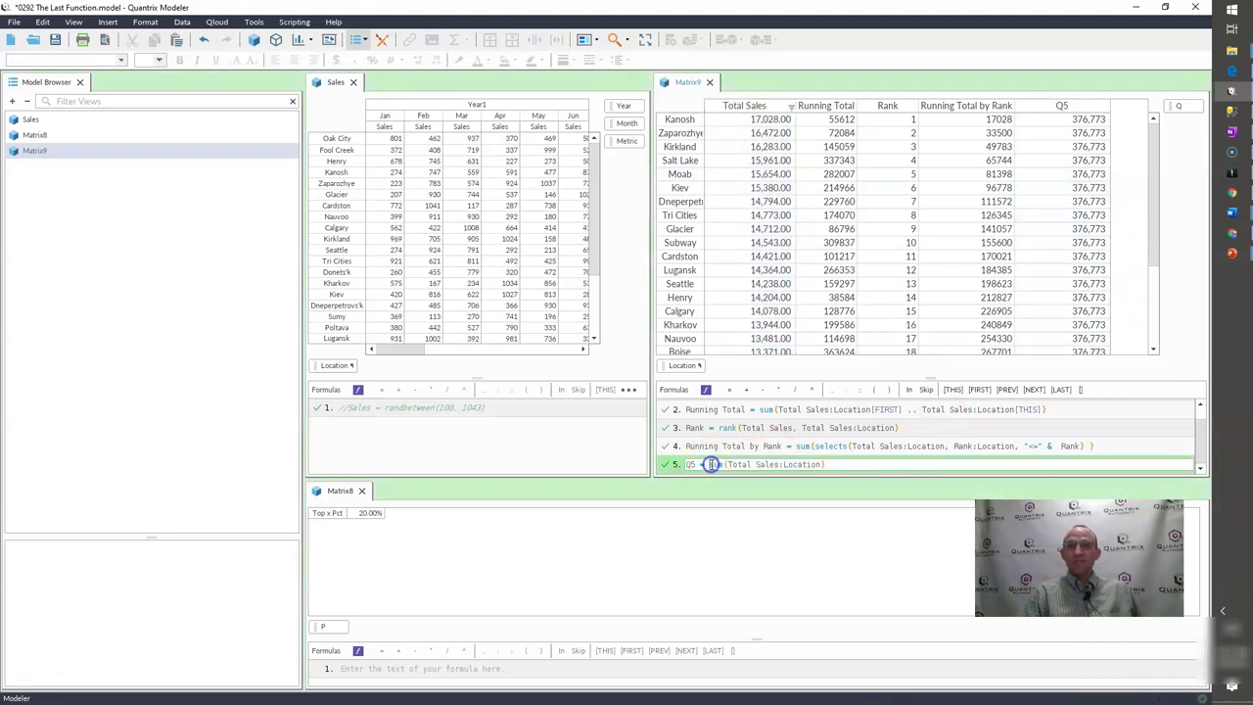
click(989, 108)
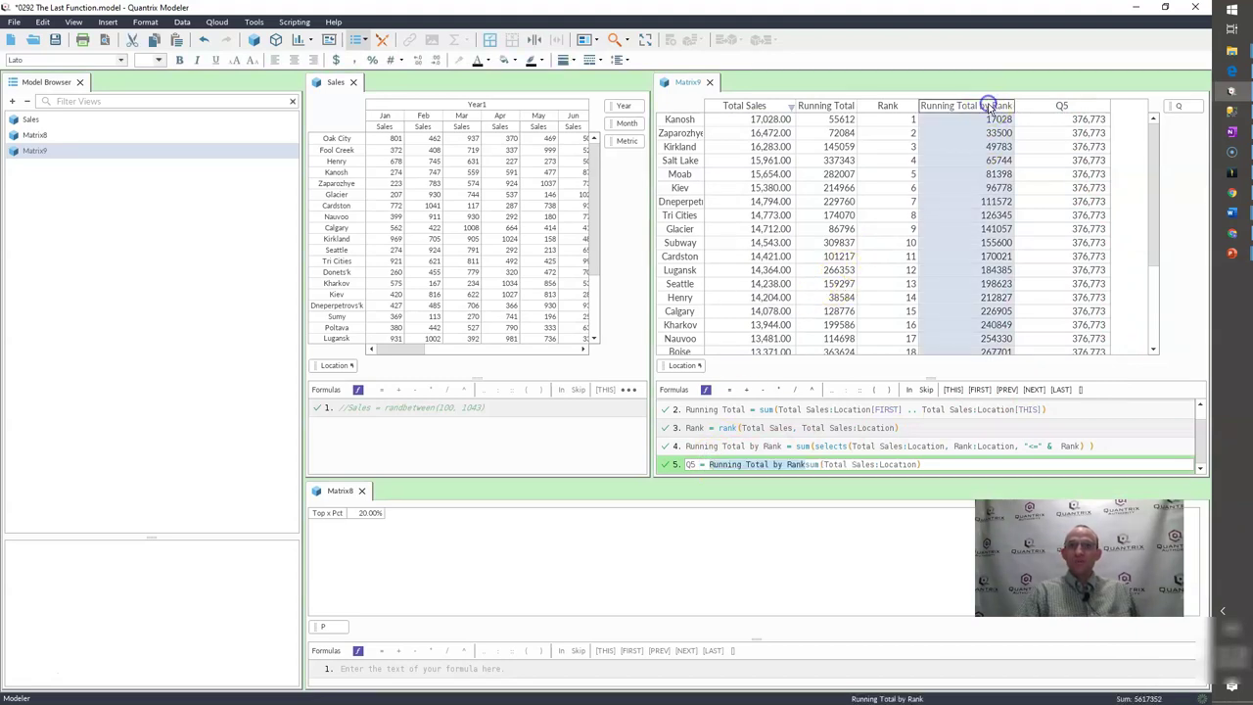
text(/)
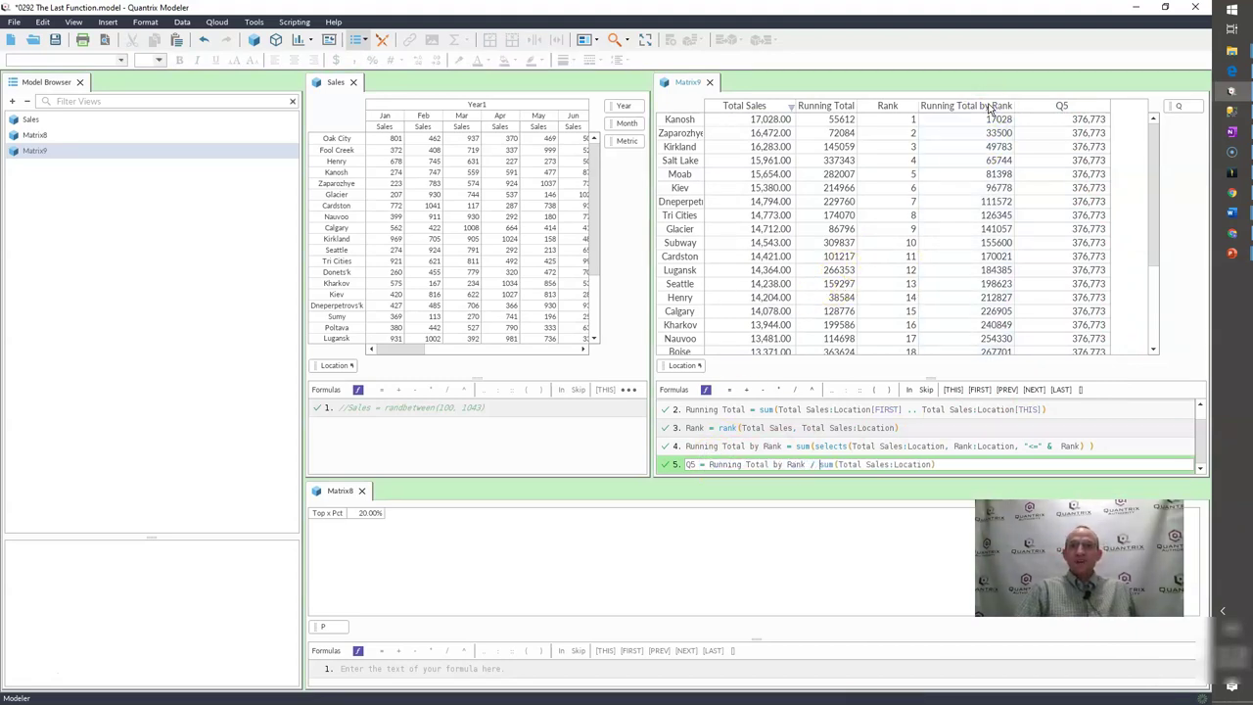
key(Return)
Step: Format the whole Q5 column as percentages
click(1035, 106)
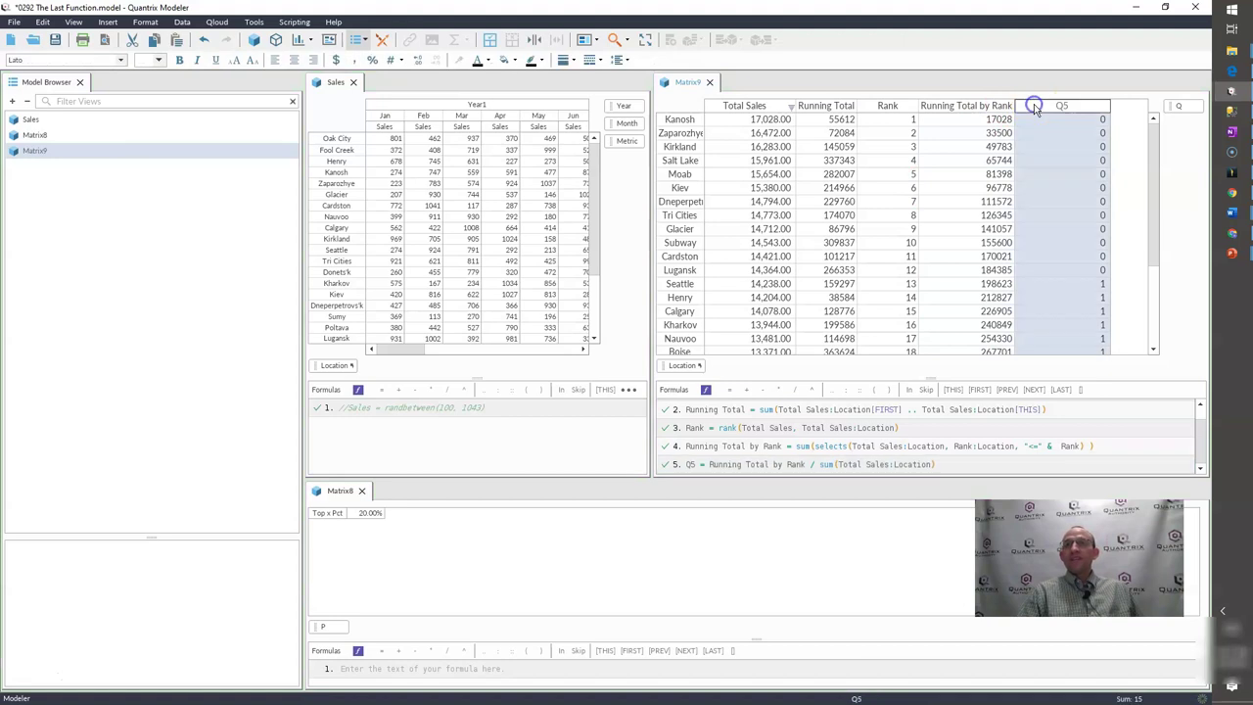
click(372, 60)
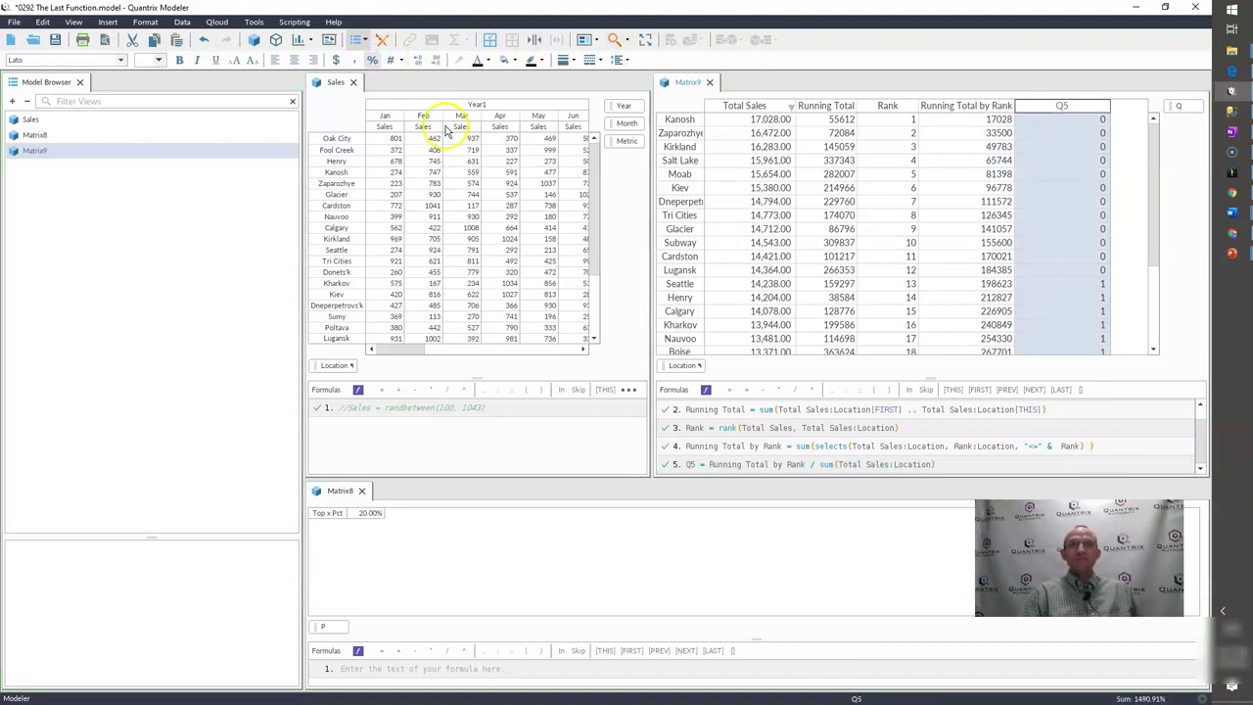
click(874, 173)
Step: Rename the Q5 column to PCT and check Kanosh's 4.52% value
click(1082, 111)
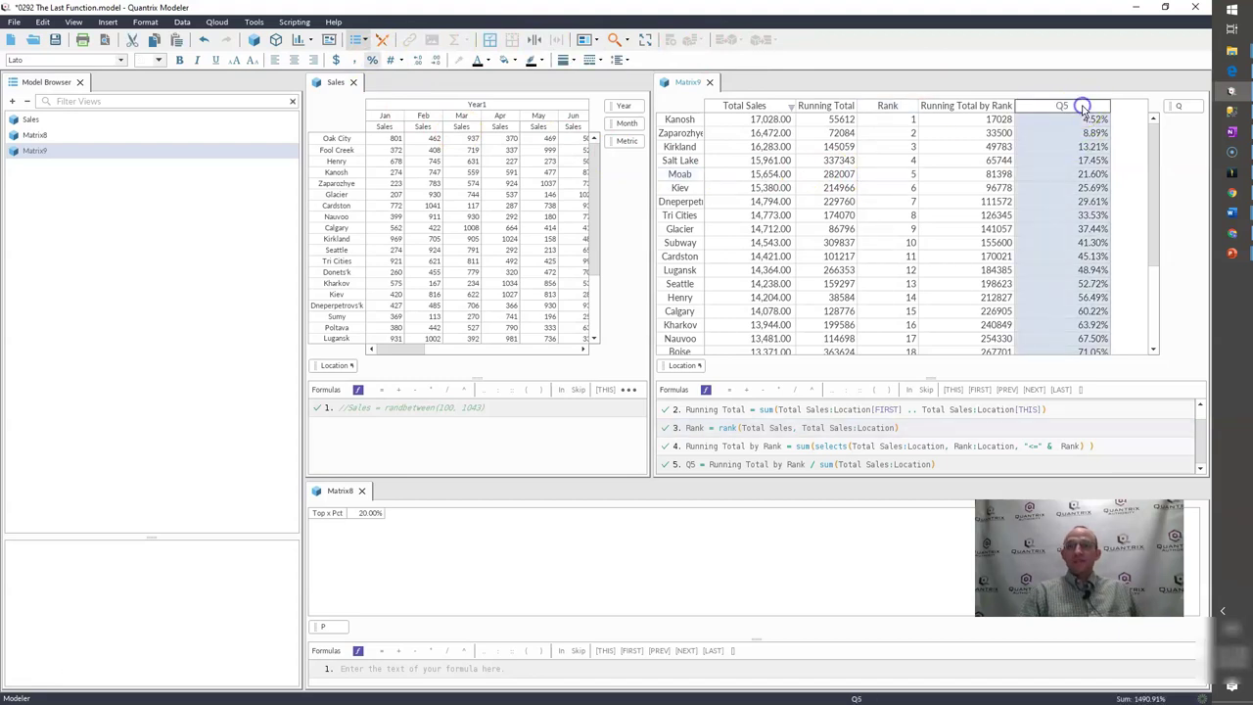
text(PCT)
key(Return)
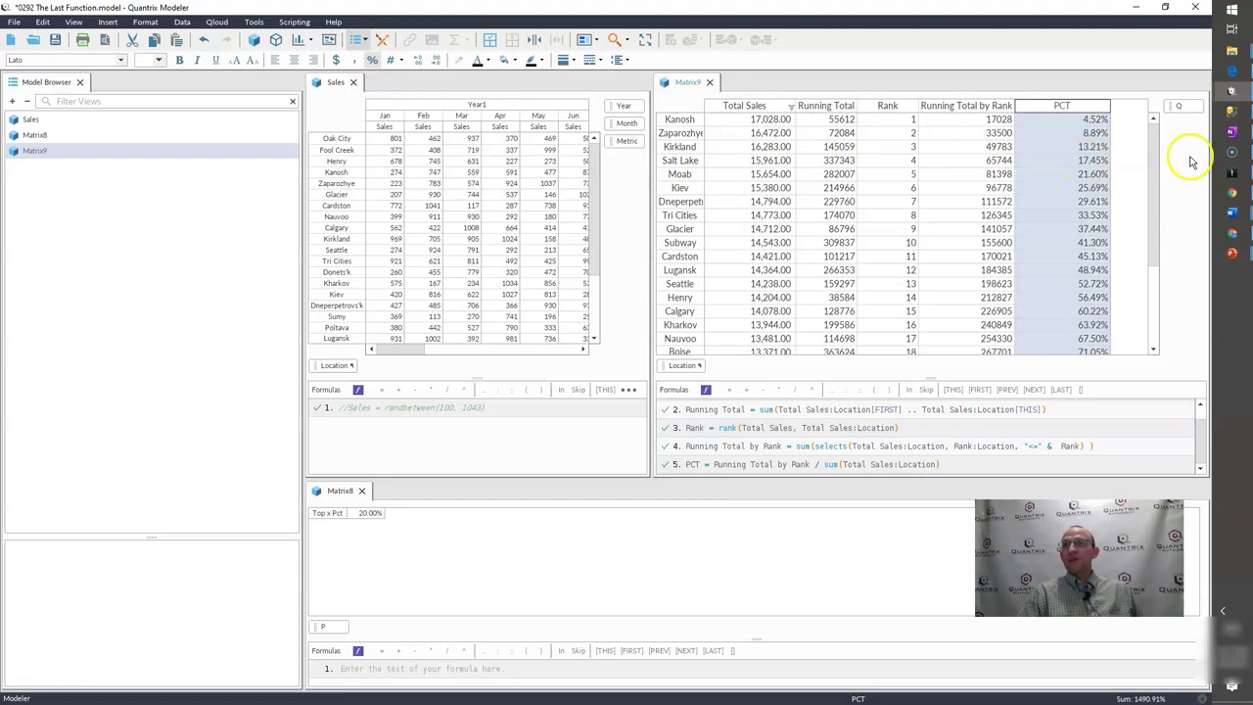
click(1092, 147)
click(1089, 120)
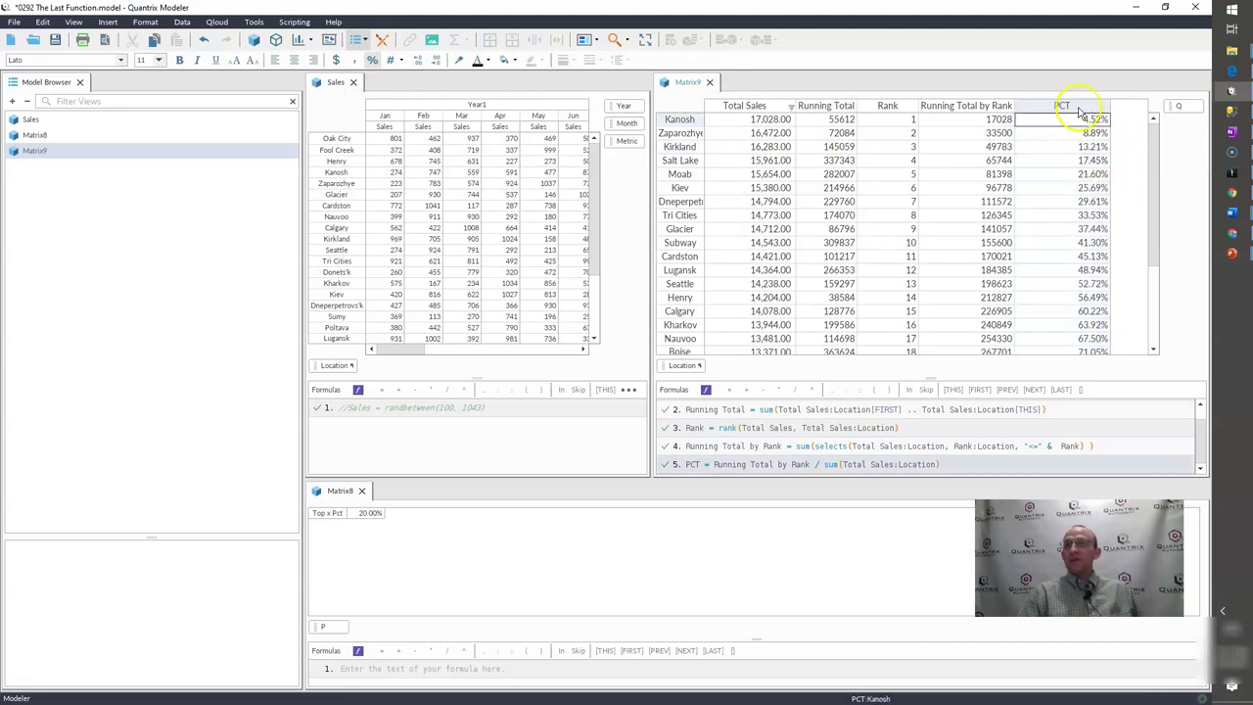
Step: Insert a new column named 'Top X PCT Flag' right after PCT
click(1079, 111)
key(Return)
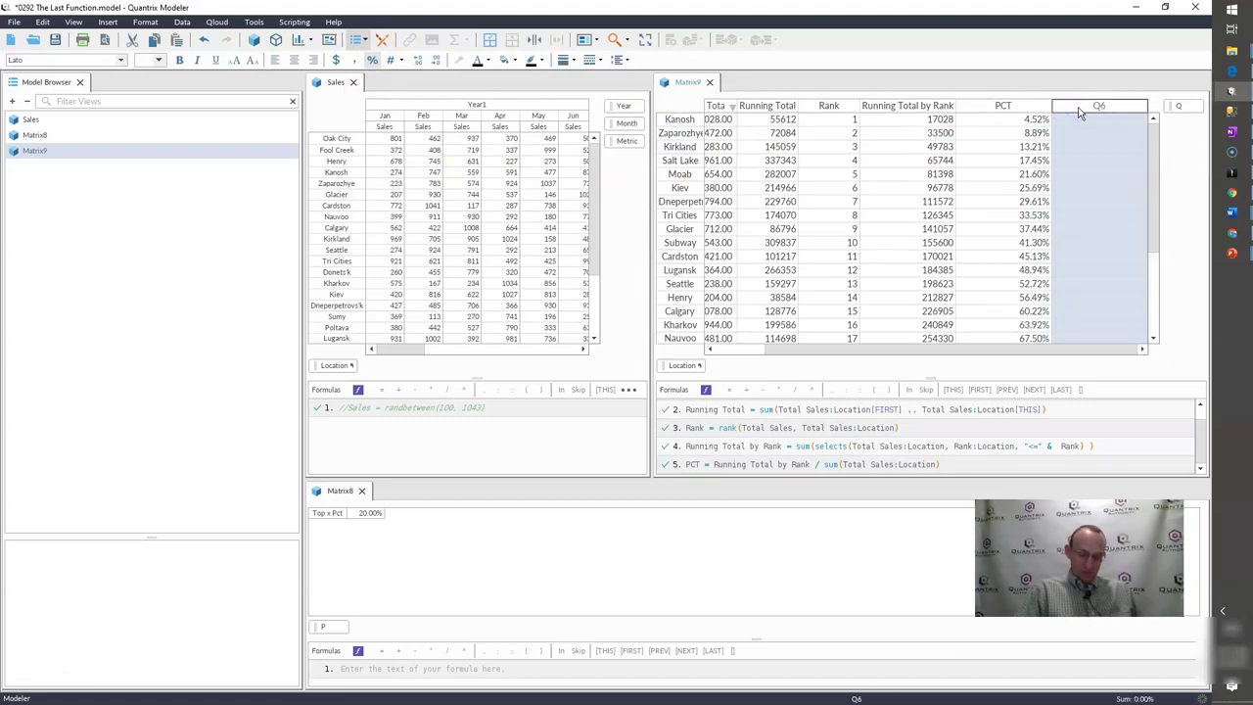
text(Top X P)
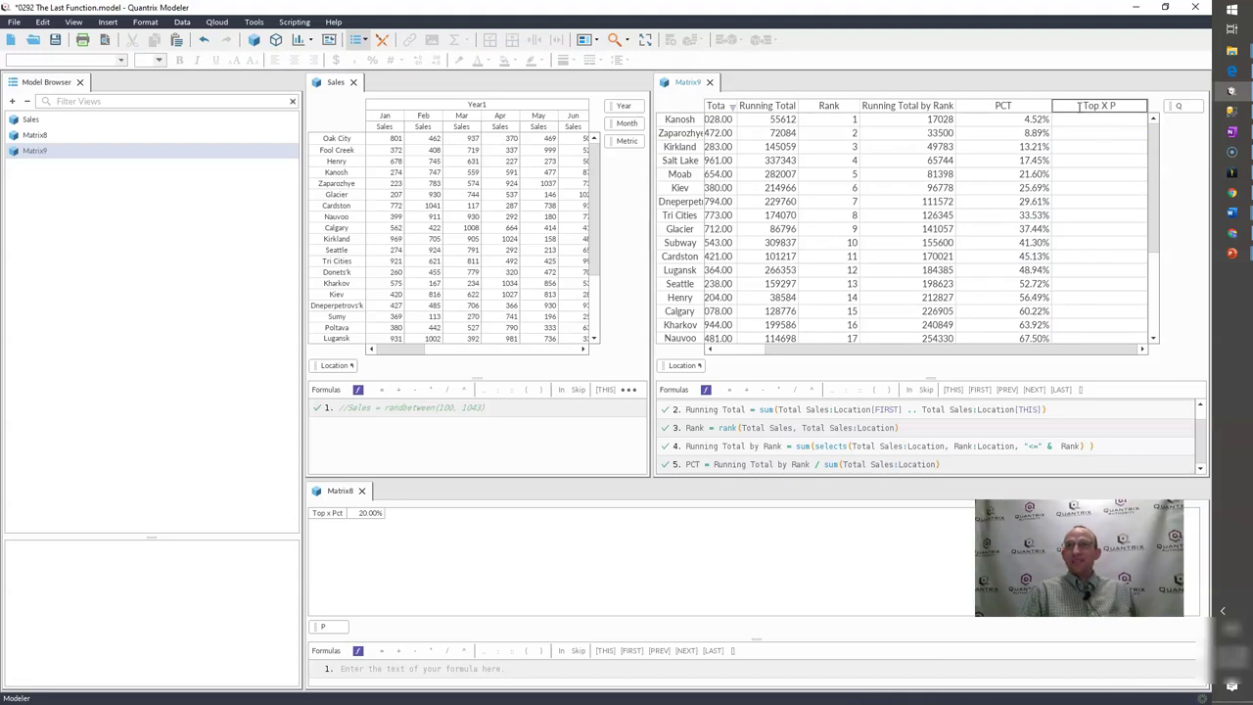
text(CT Flag)
key(Return)
Step: Review the PCT values from Kanosh down, then select Matrix8's Top x Pct input cell
drag(1003, 118, 1007, 241)
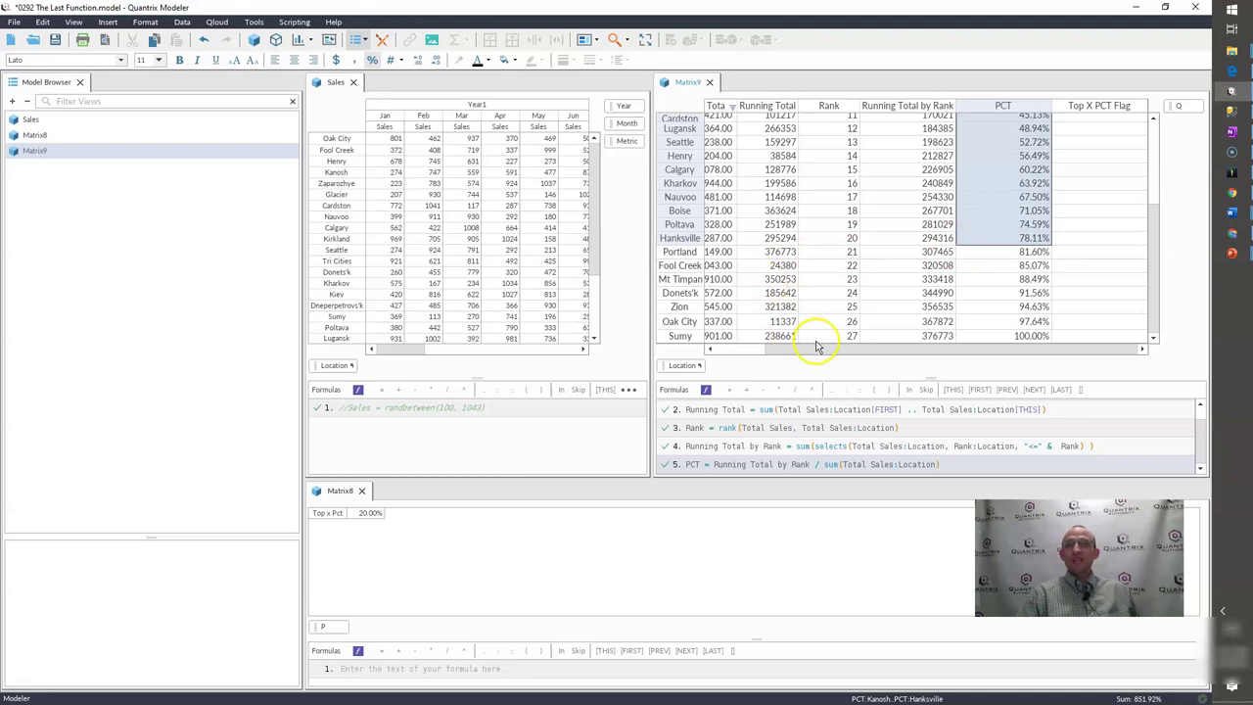
drag(814, 353, 752, 350)
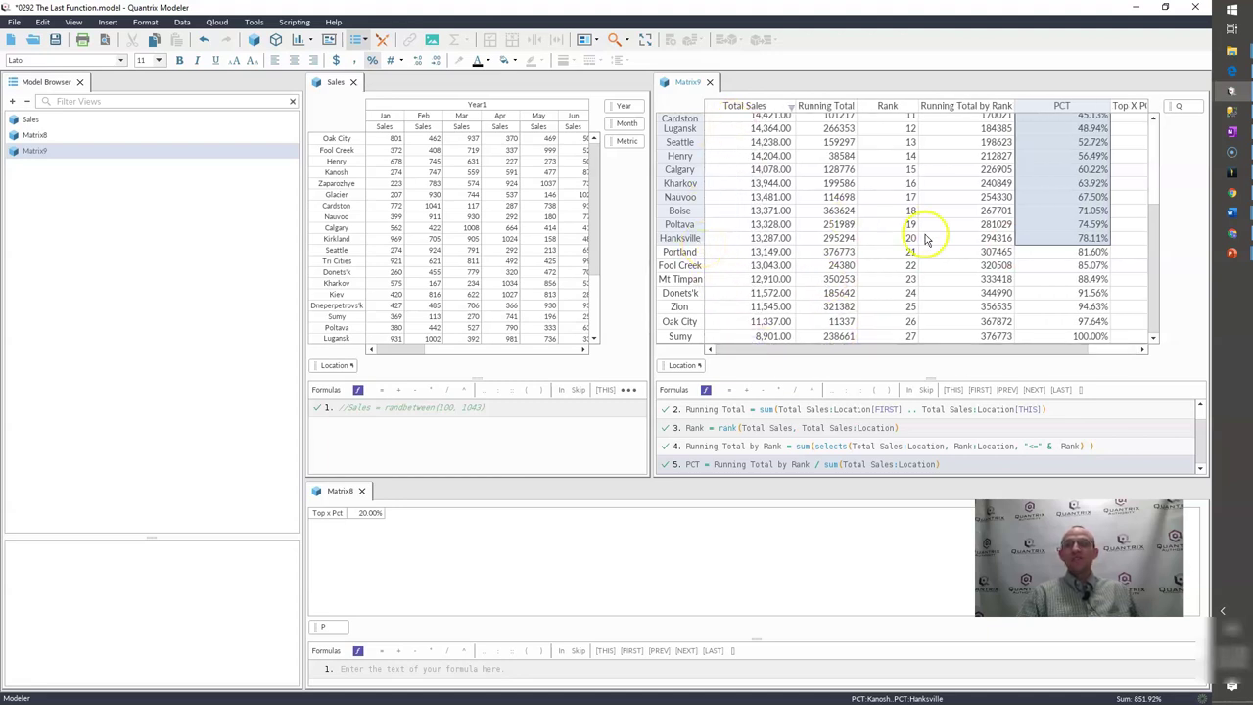
drag(1157, 242, 1184, 119)
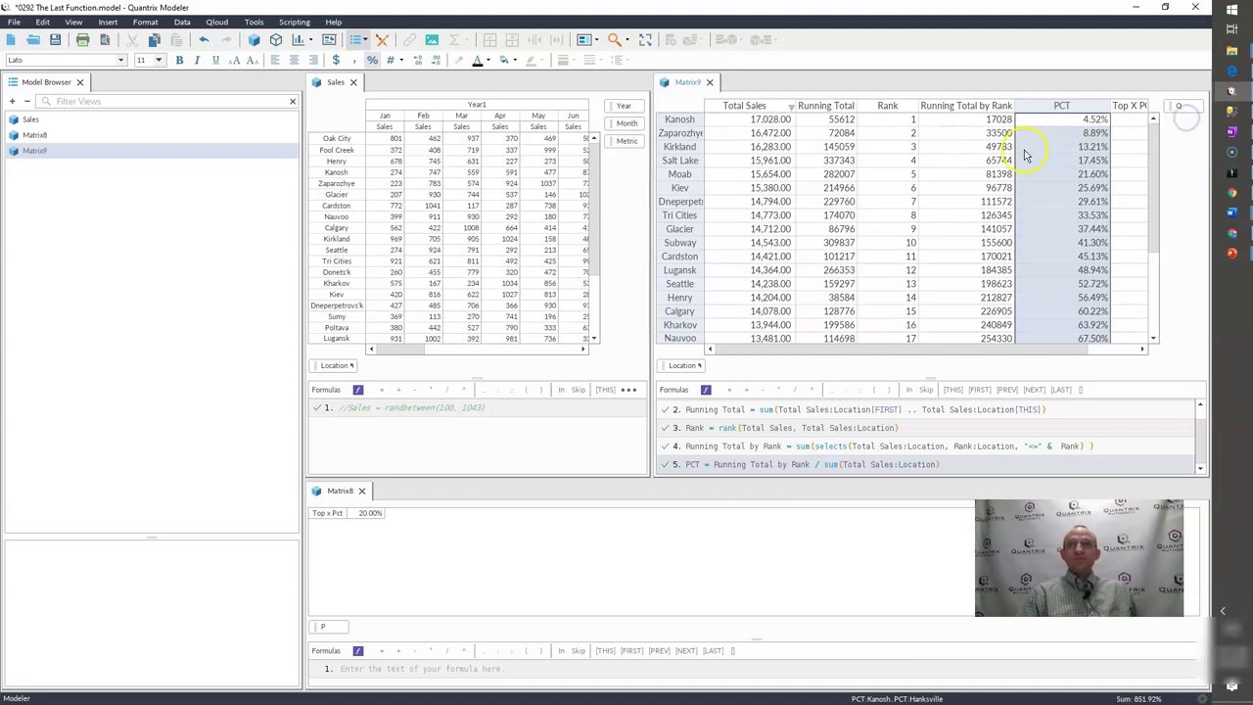
drag(962, 348, 1018, 349)
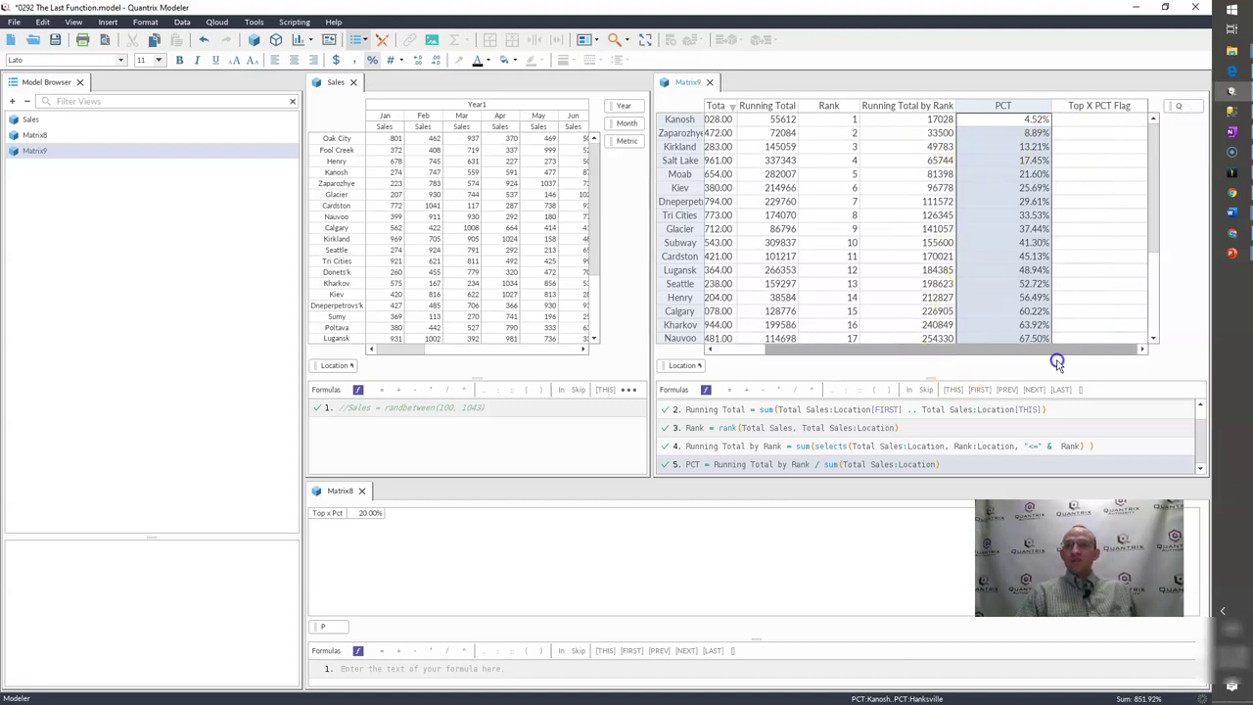
click(374, 521)
click(372, 521)
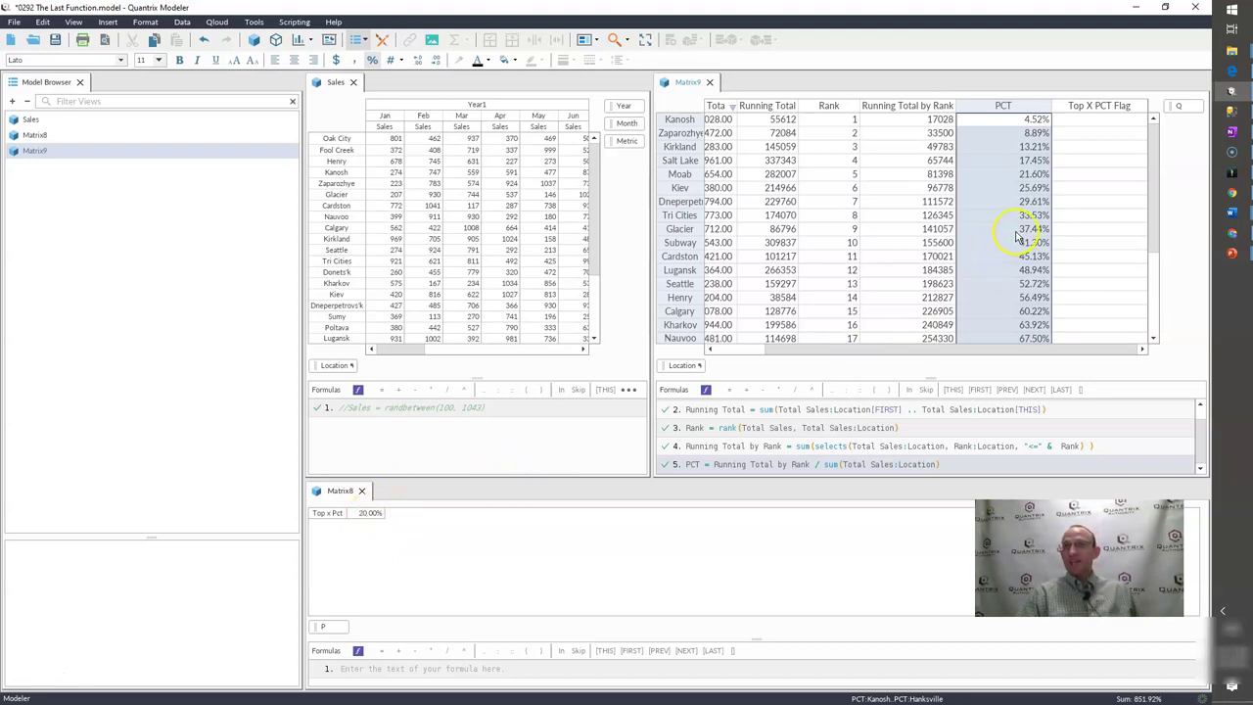
Step: Define Top X PCT Flag as PCT <= Matrix8::Top x Pct
click(1094, 110)
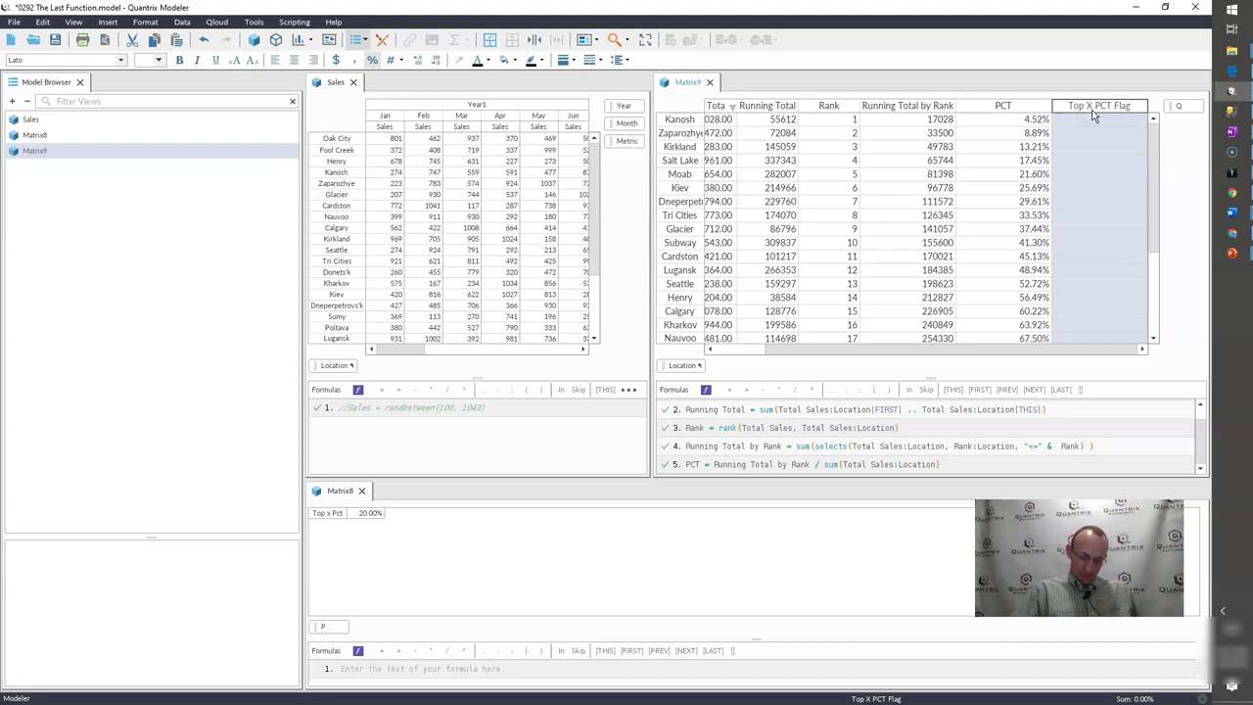
text(=)
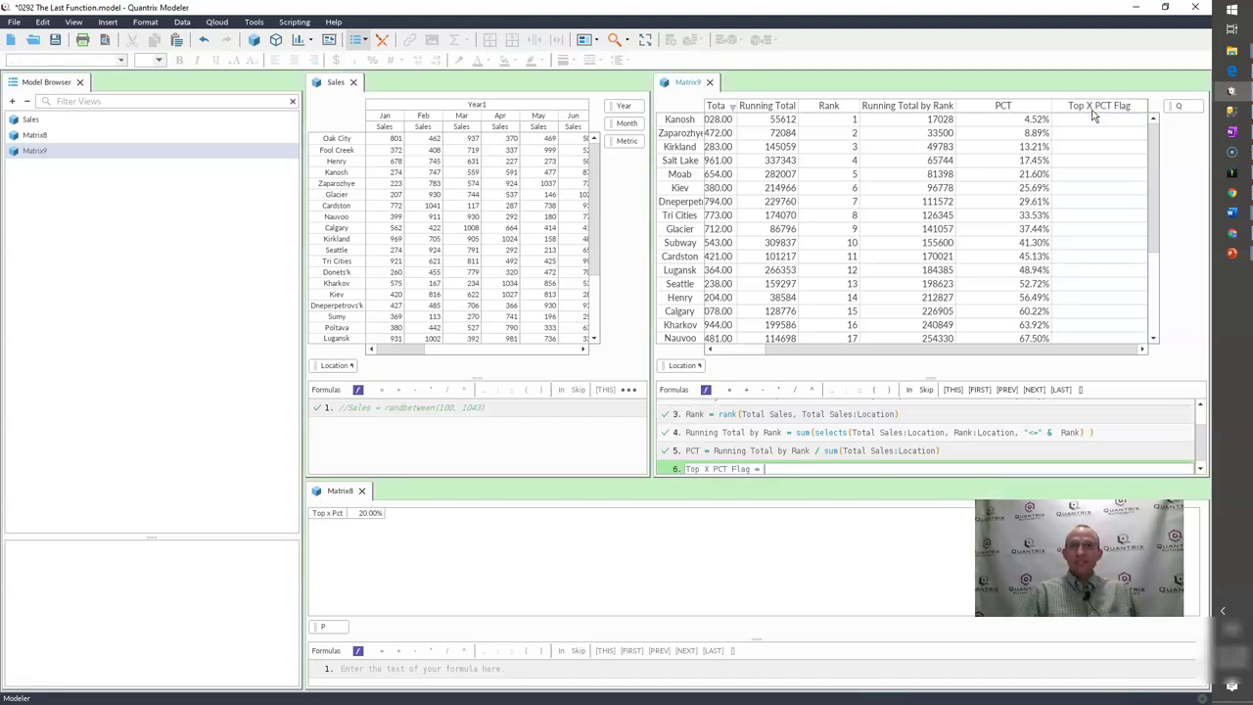
click(1008, 108)
click(1013, 113)
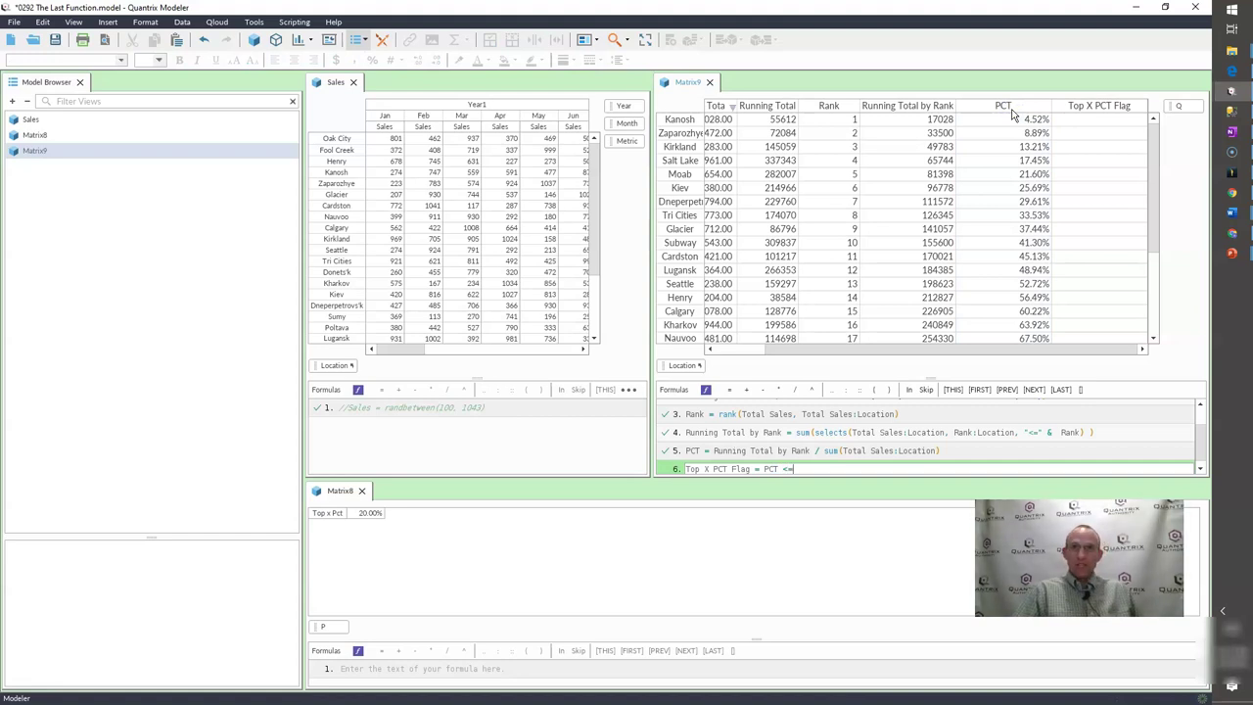
text(<=)
click(338, 513)
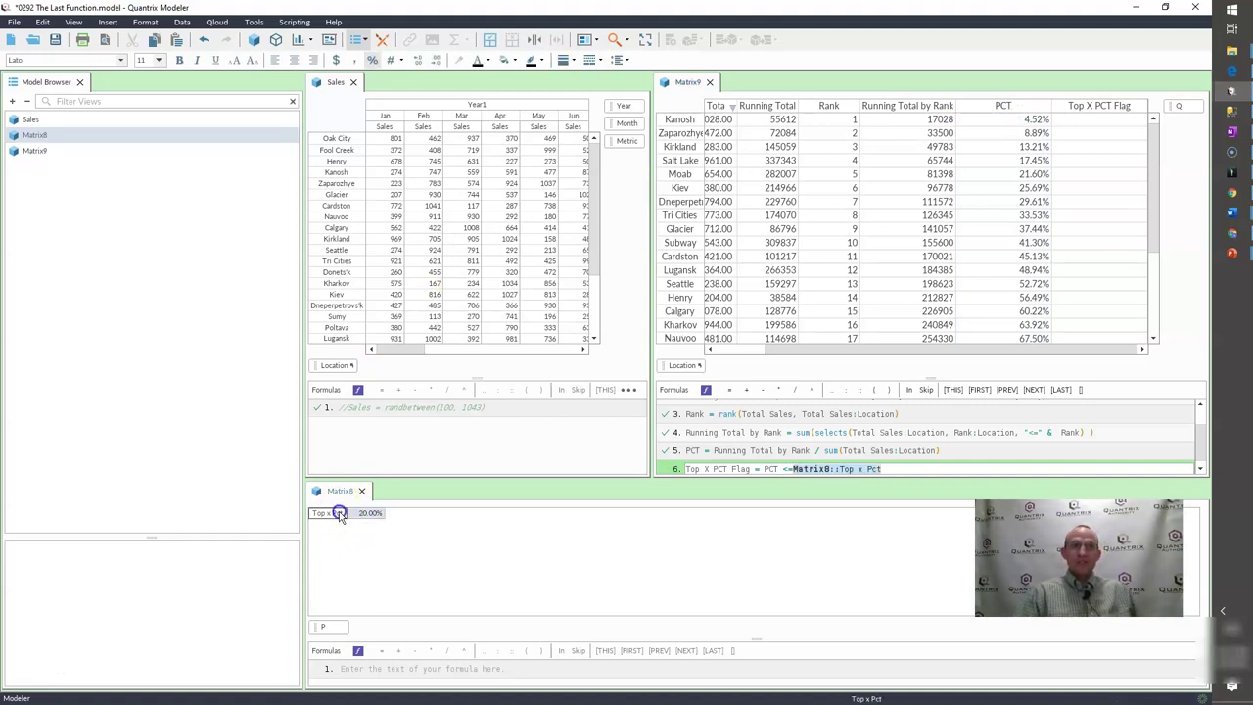
key(Return)
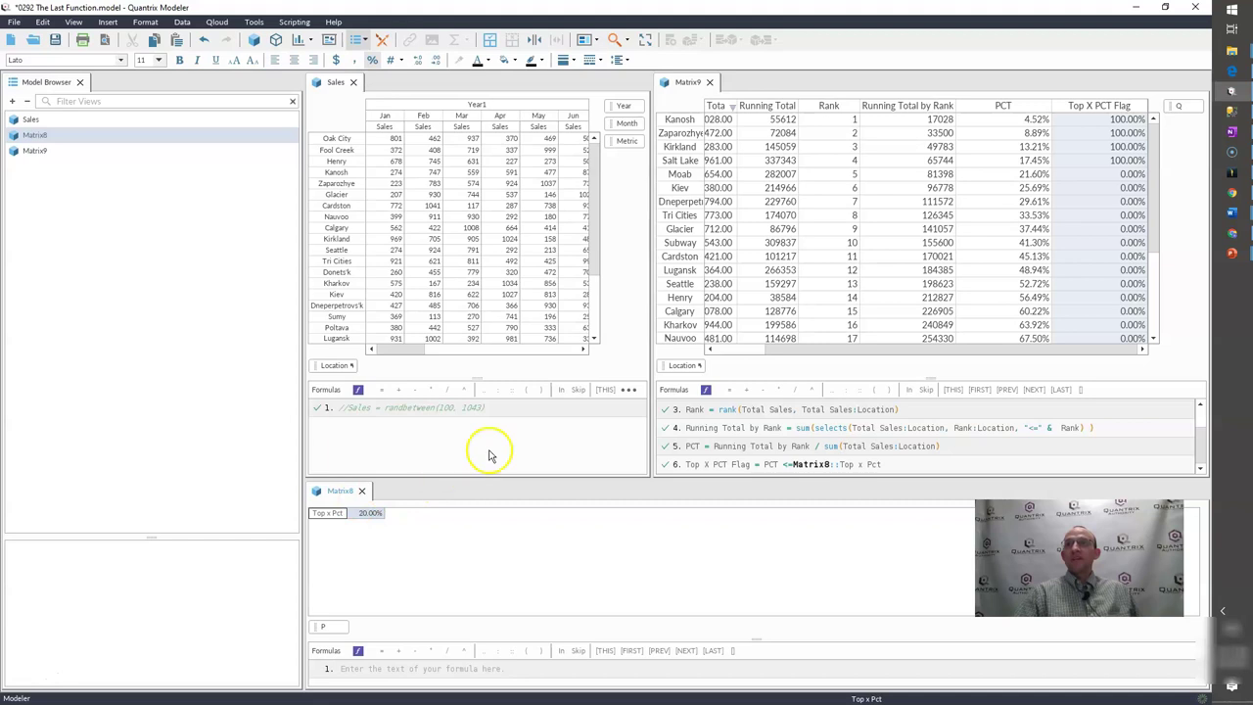
Step: Apply Comma format so the flags show as 1.00 instead of percentages
click(1102, 109)
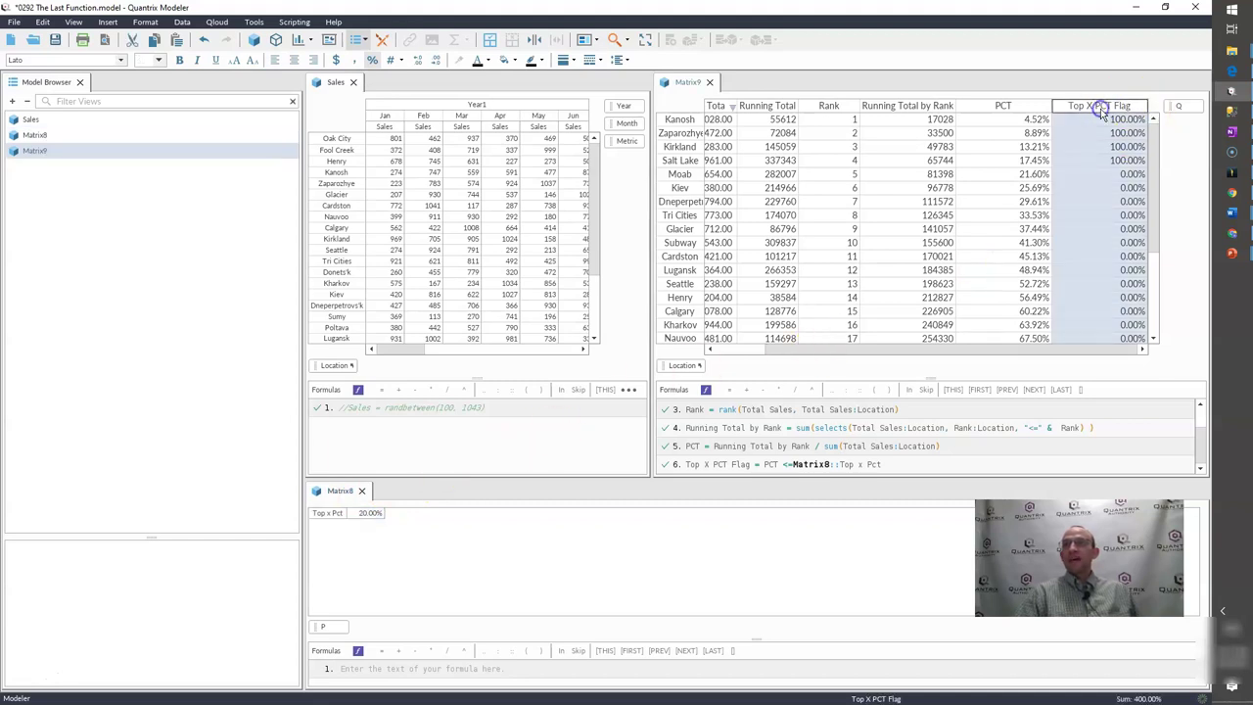
click(353, 60)
click(900, 201)
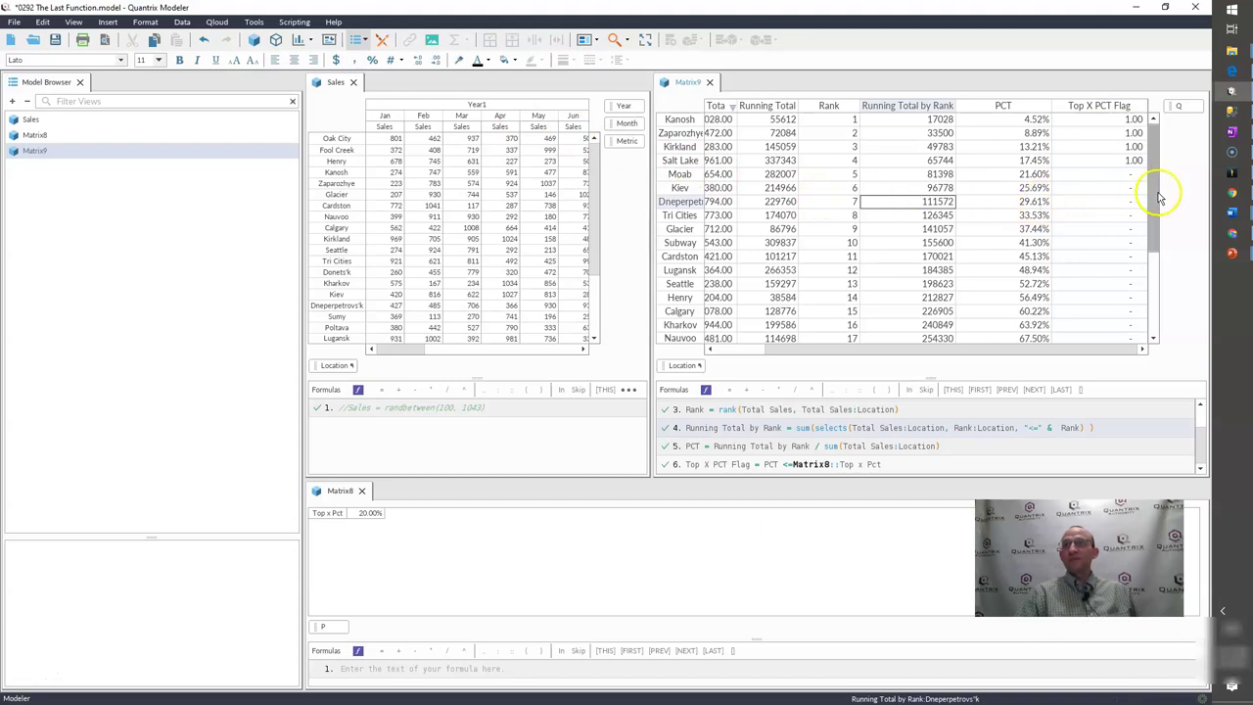
drag(1152, 189, 1140, 166)
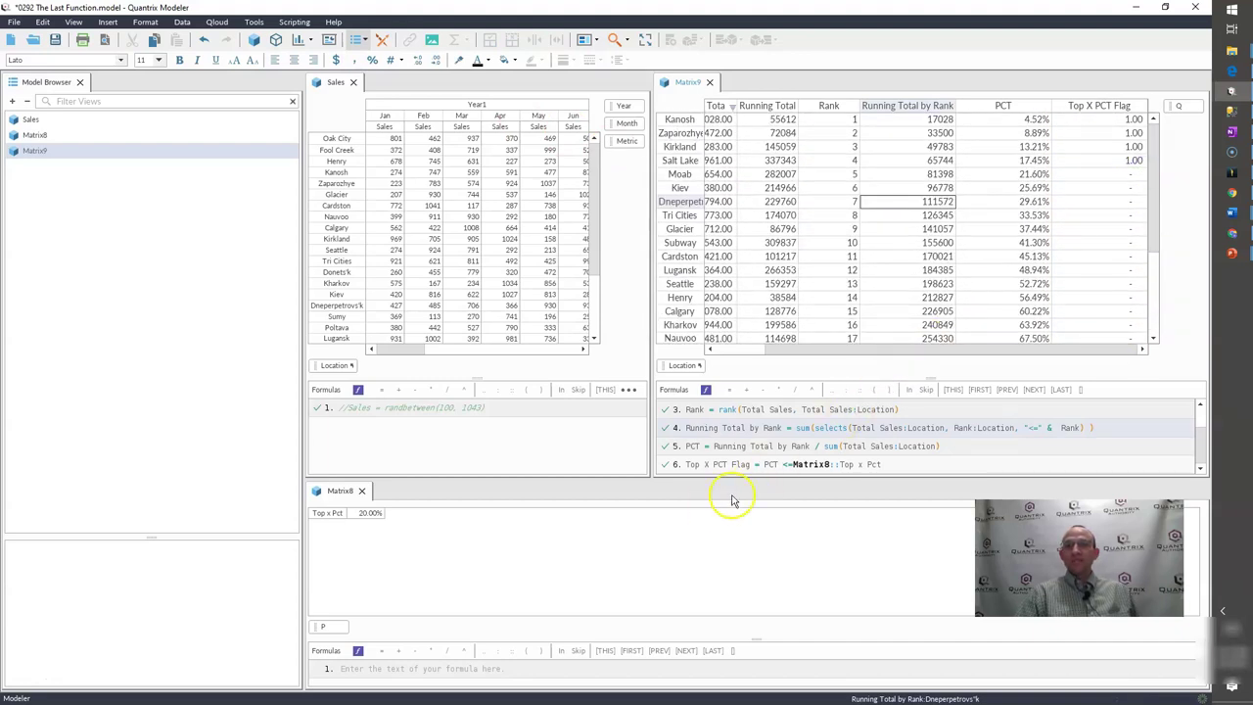
Step: Wrap the flag formula in parentheses and verify flags for Kanosh through Salt Lake
click(766, 467)
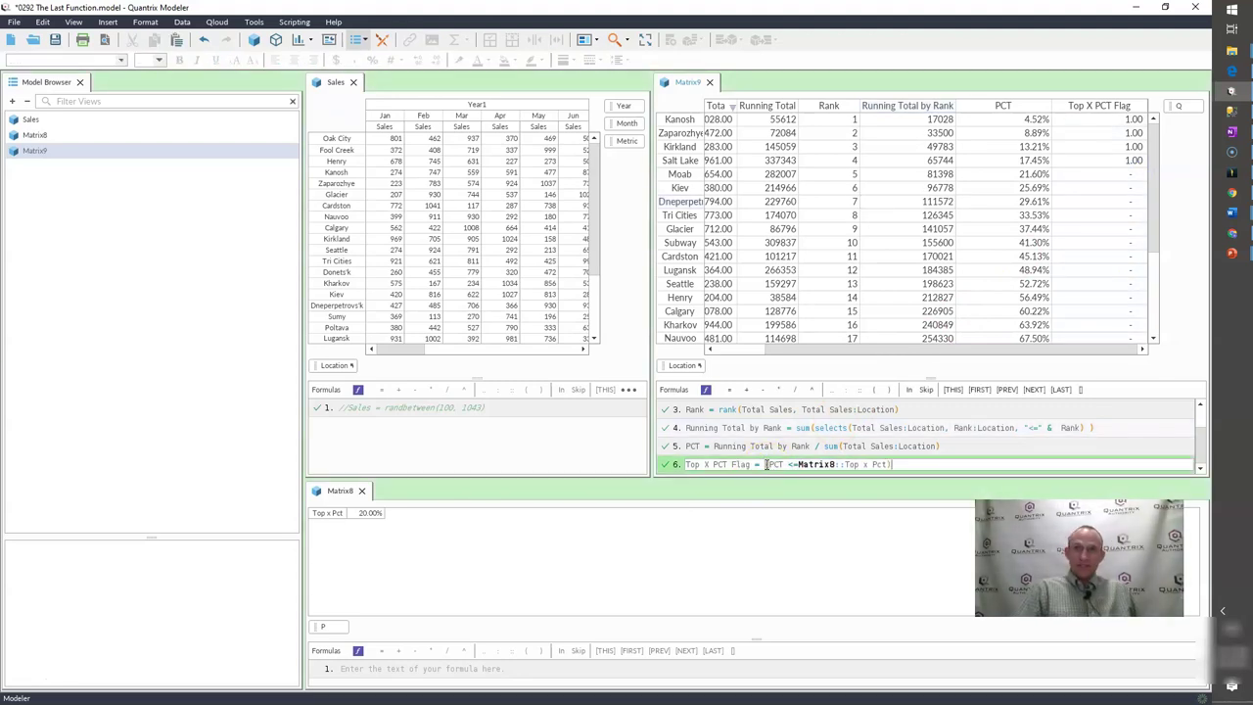
text(()
key(End)
text())
key(Return)
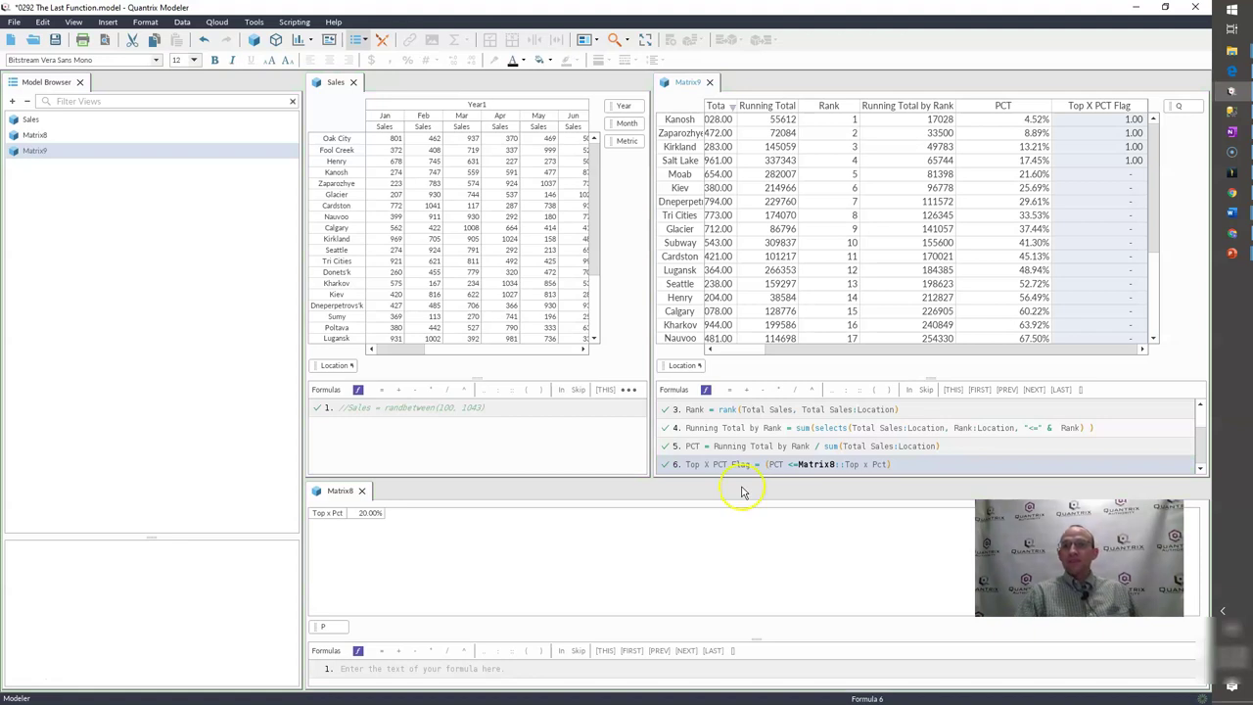
click(902, 464)
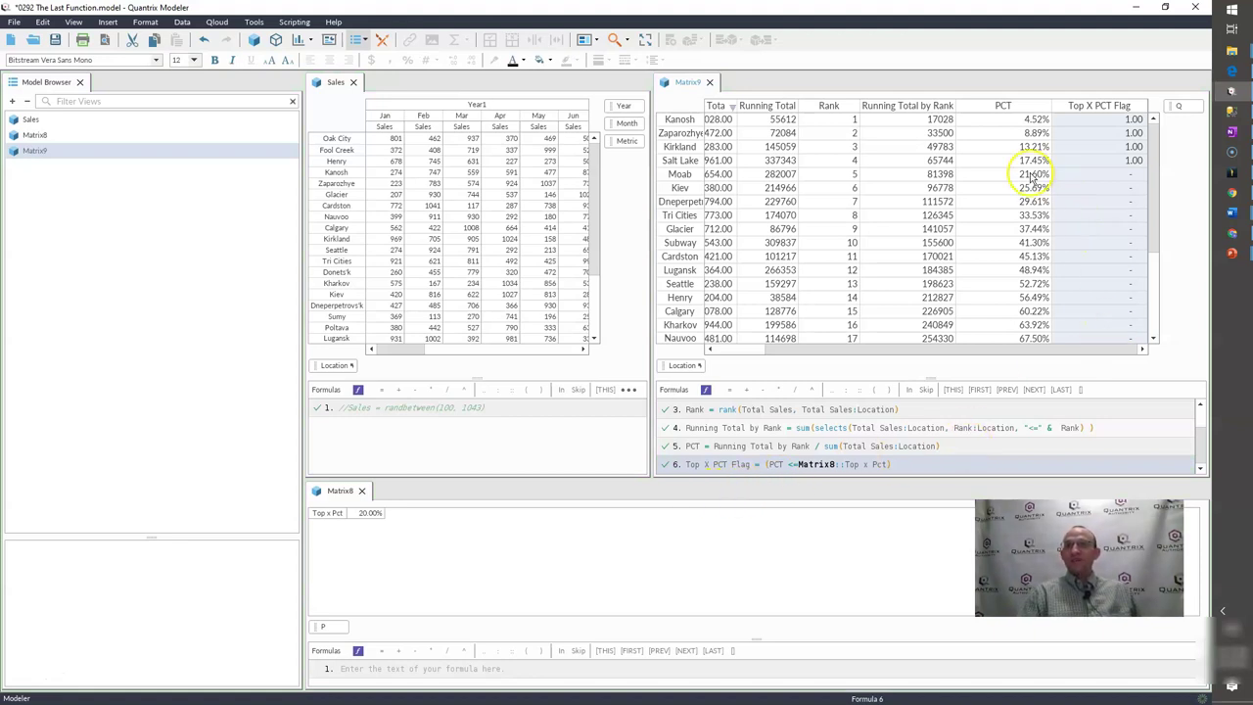
drag(1022, 163, 1028, 113)
drag(1119, 119, 1113, 157)
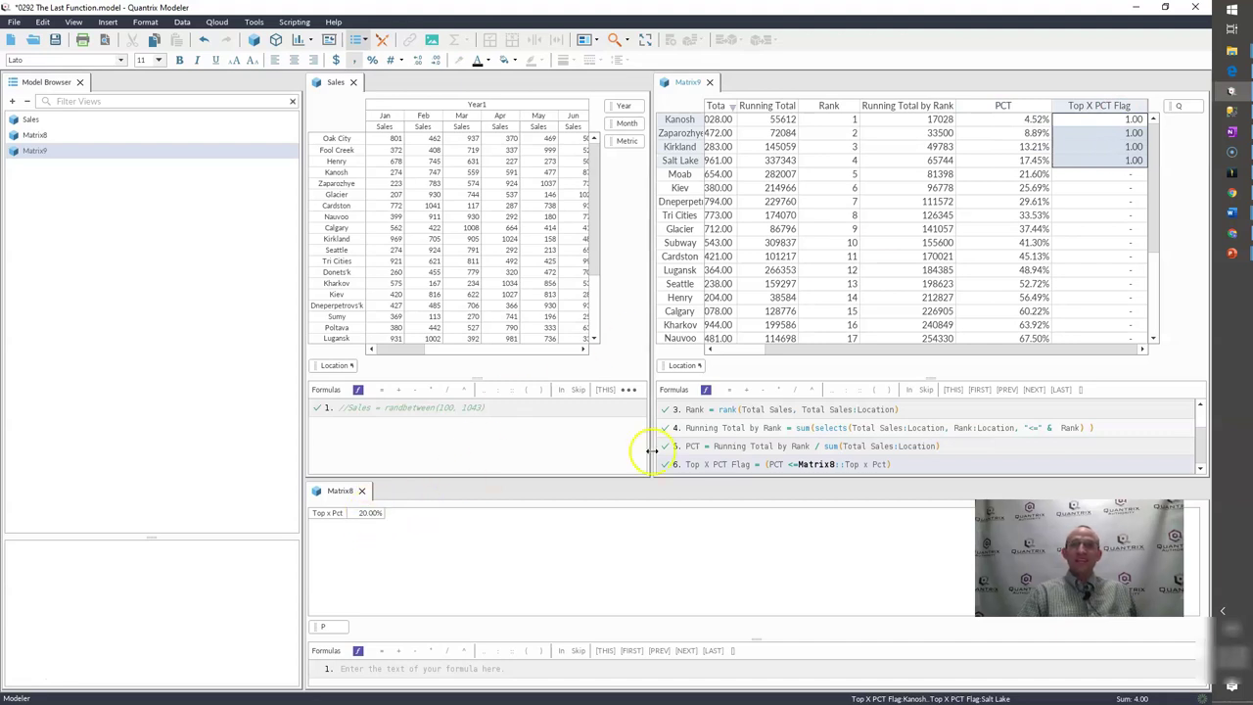
Step: Change Matrix8's Top x Pct input to 50% so flags extend through Lugansk
click(682, 159)
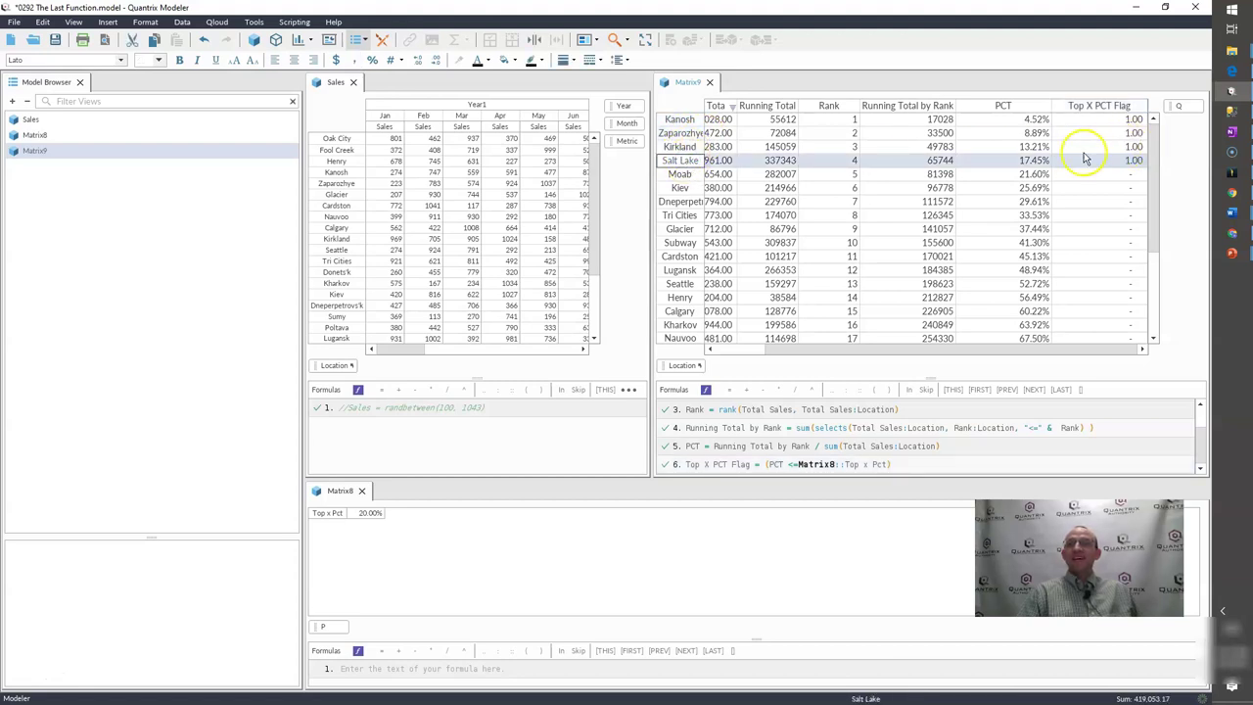
drag(1093, 119, 1088, 160)
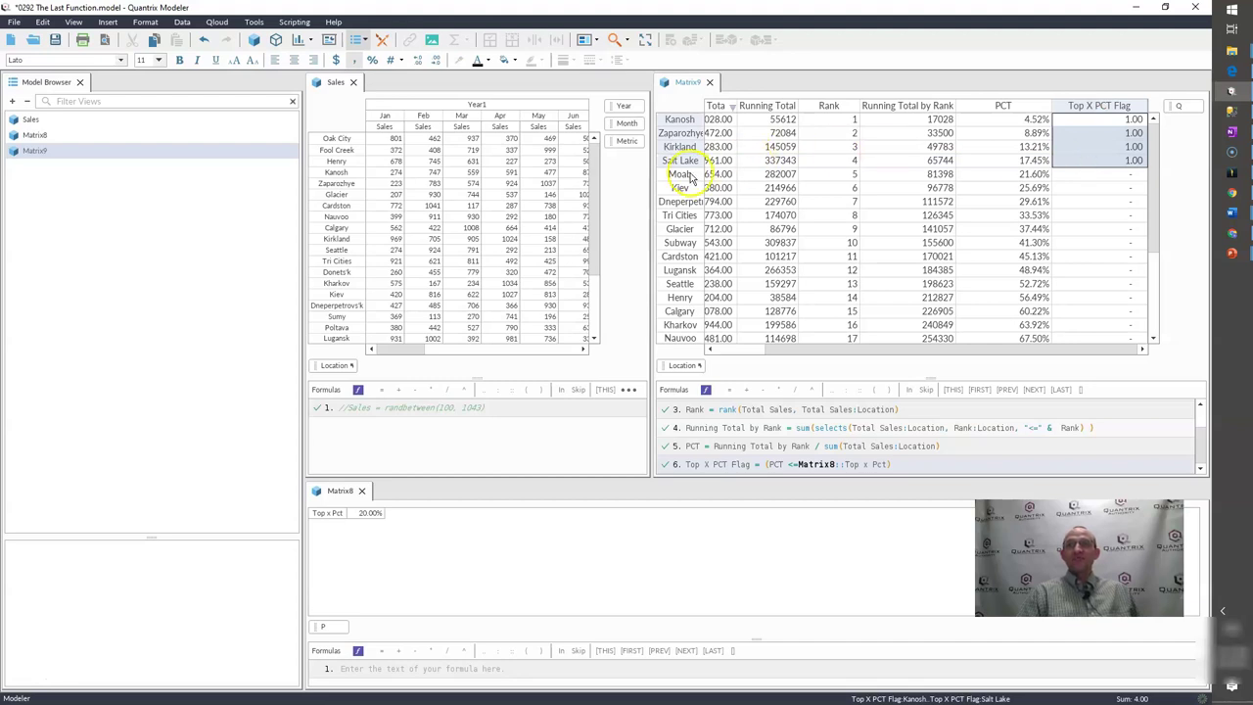
click(369, 519)
click(363, 520)
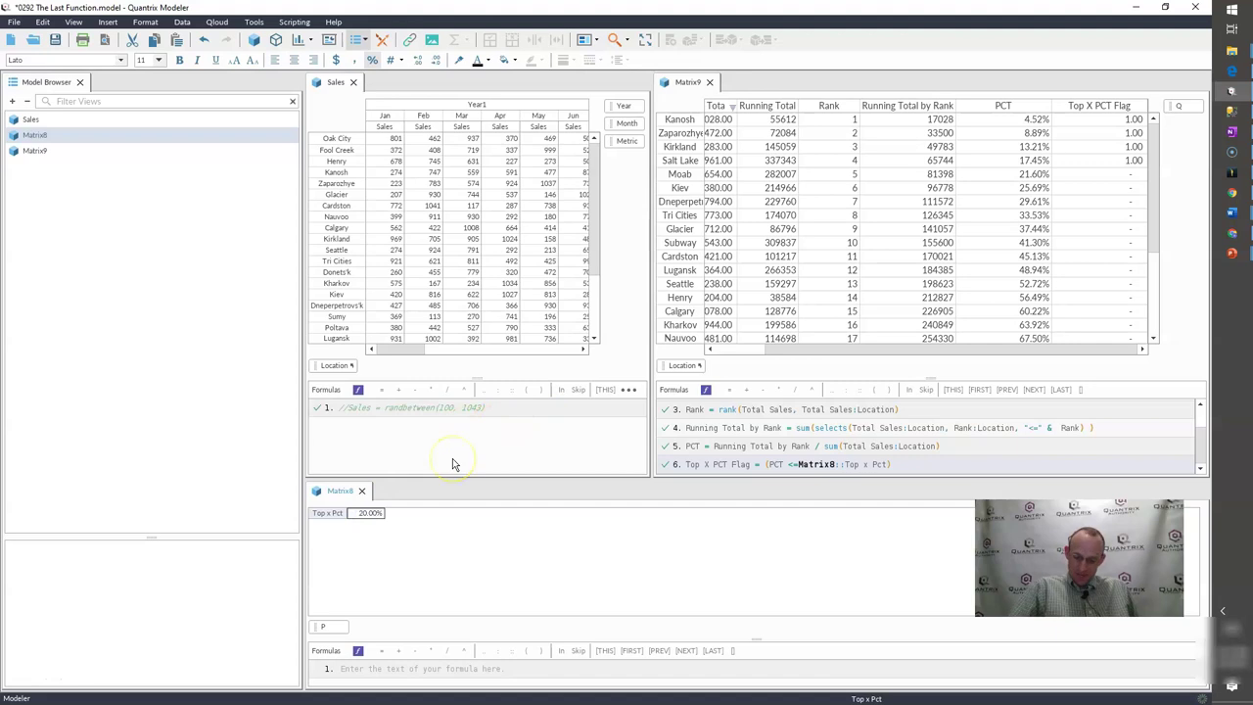
text(50)
key(Return)
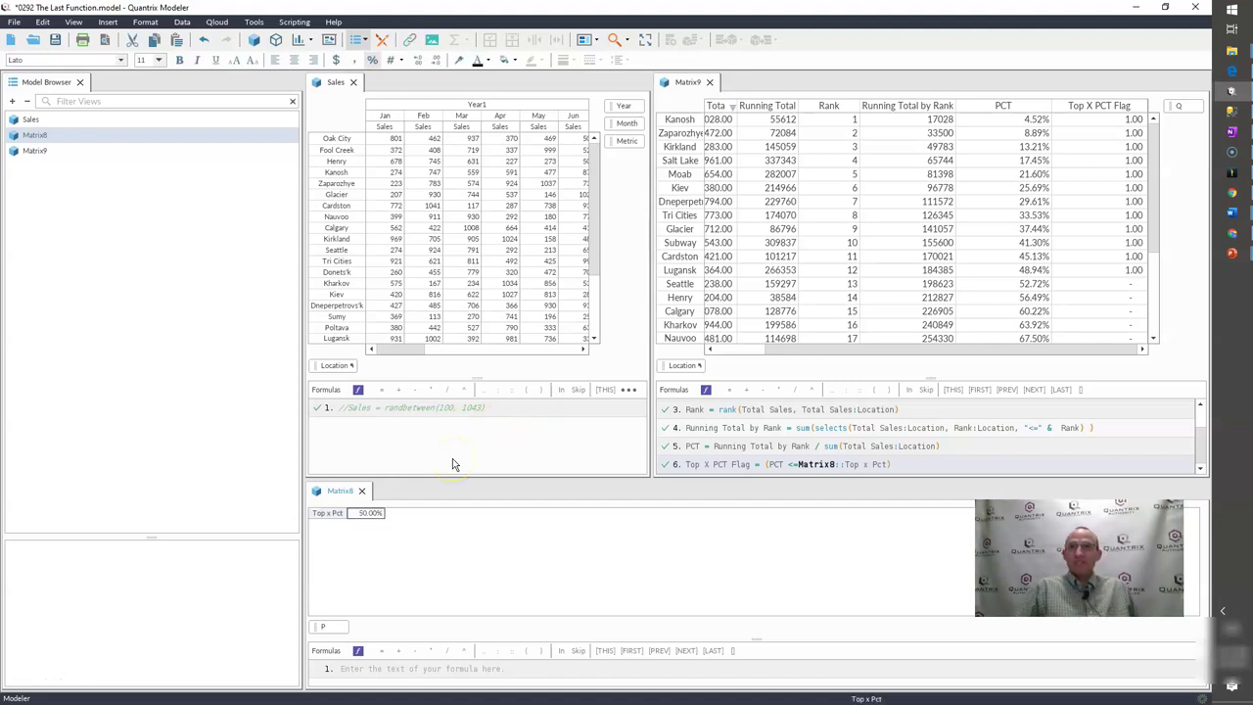
click(460, 458)
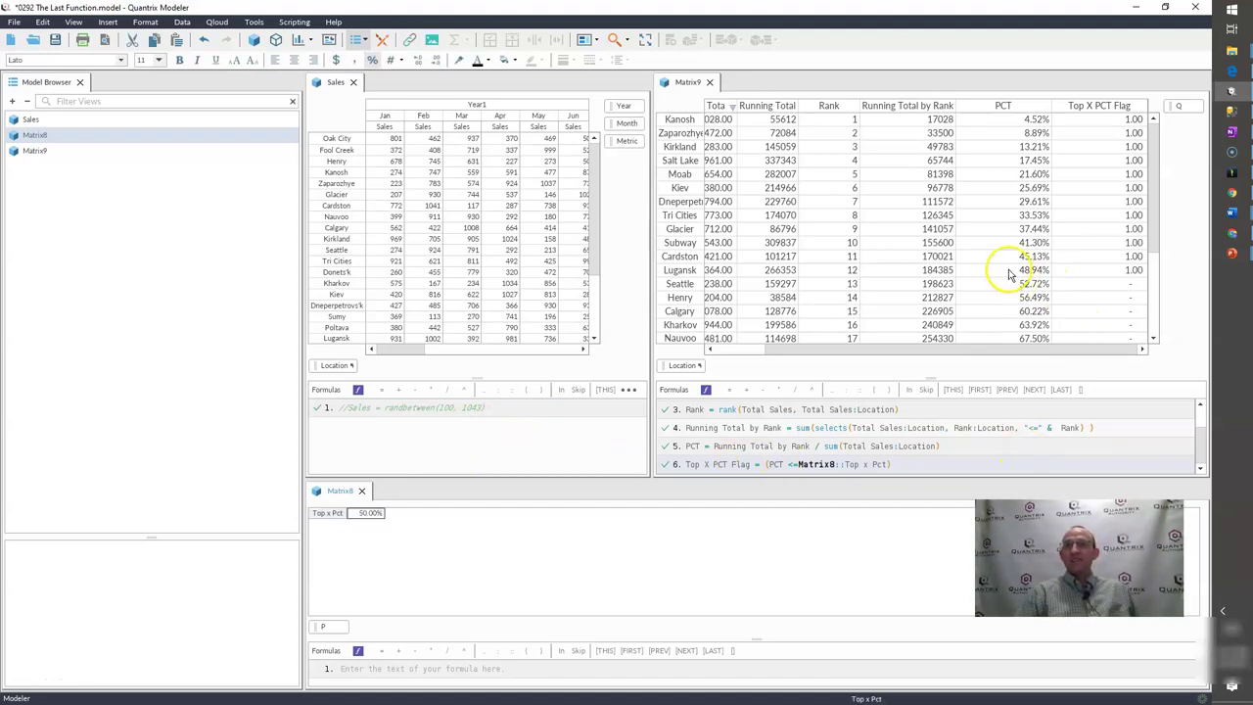
drag(1023, 270, 1026, 113)
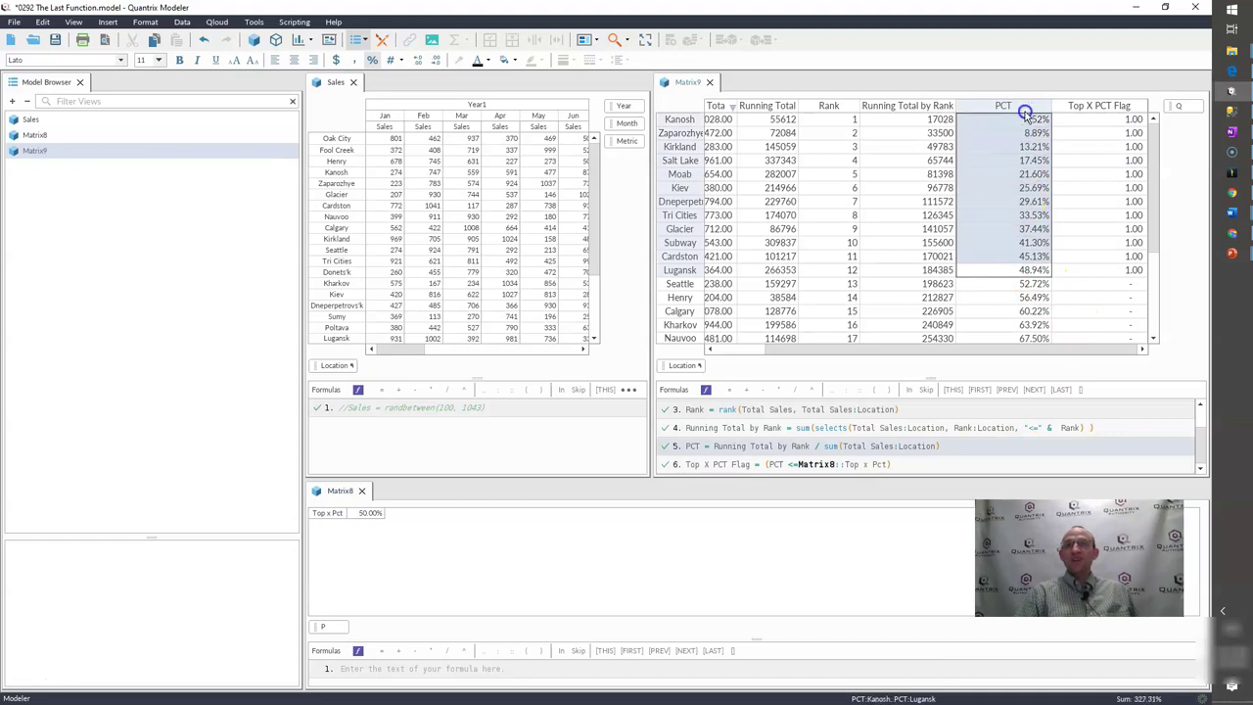